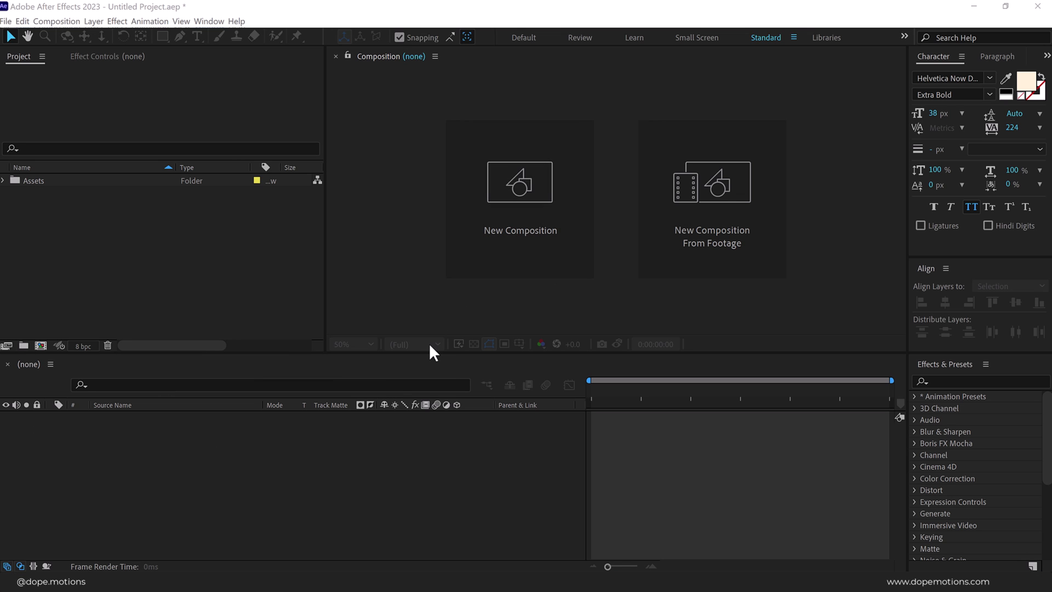
# - Create a 1920×1080, 30 fps, 10-second composition named Render
pyautogui.click(502, 232)
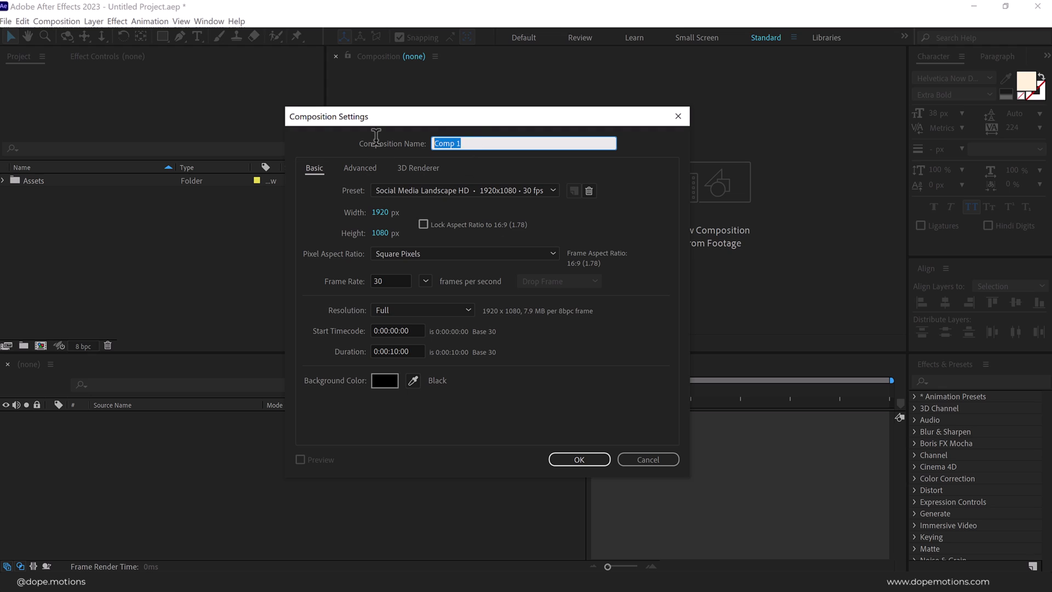
pyautogui.write('Render')
pyautogui.click(413, 350)
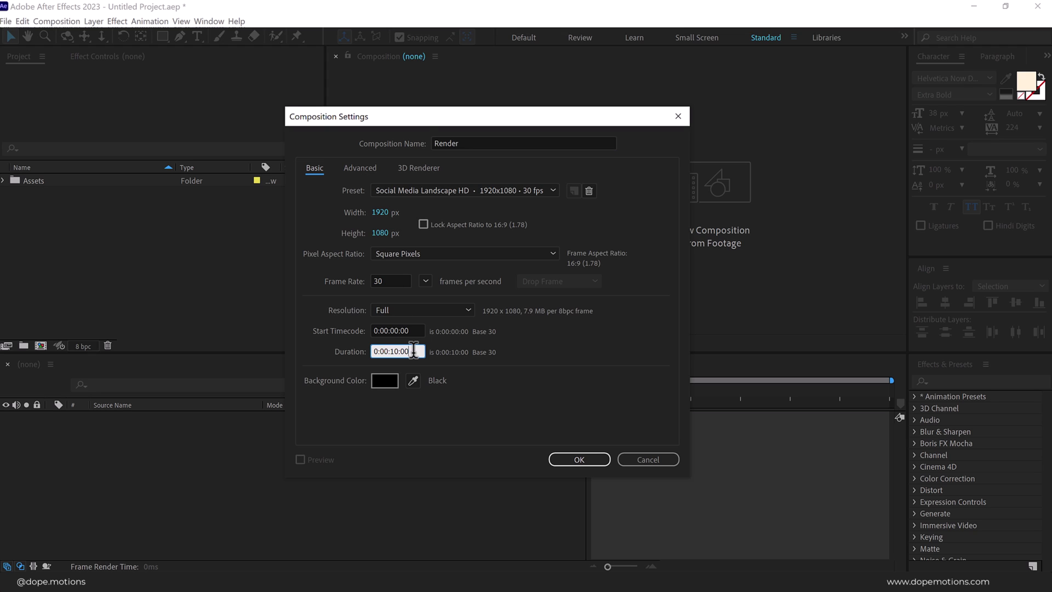
pyautogui.click(587, 461)
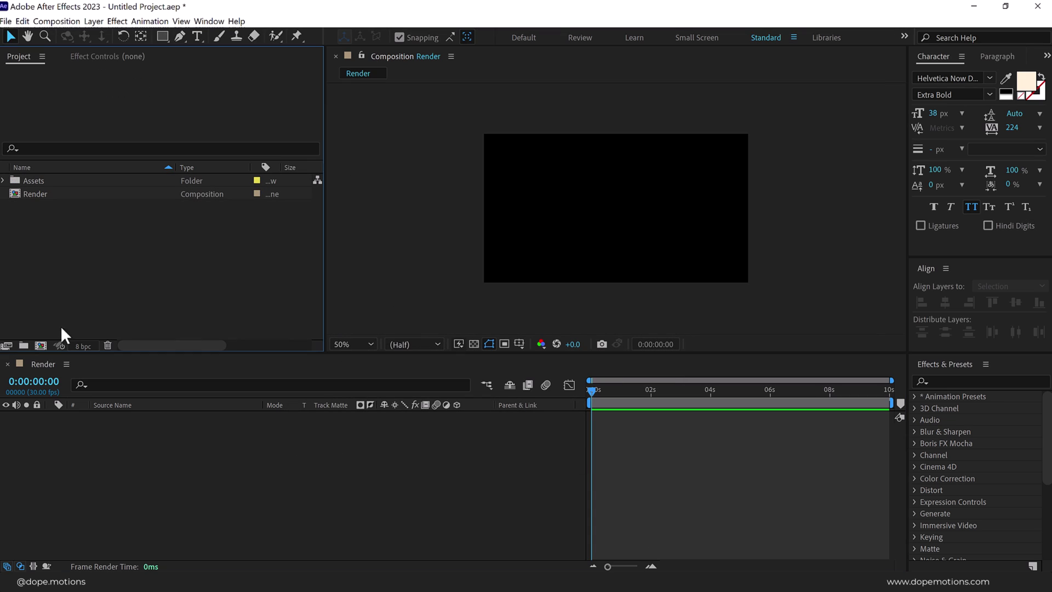
# - Create a second composition named Scene with the same settings
pyautogui.click(40, 345)
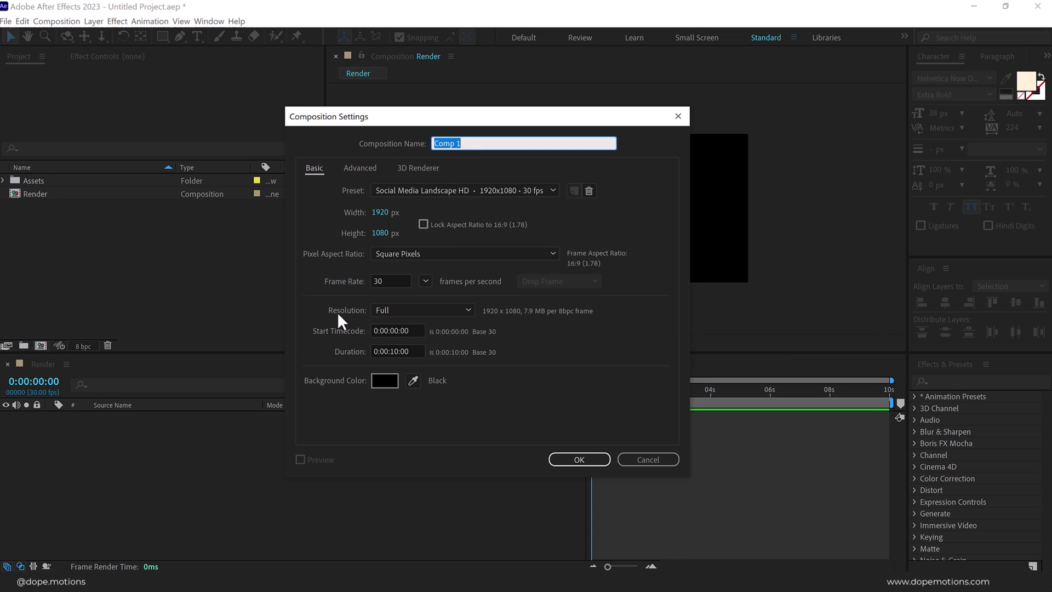
pyautogui.write('Scene')
pyautogui.click(562, 461)
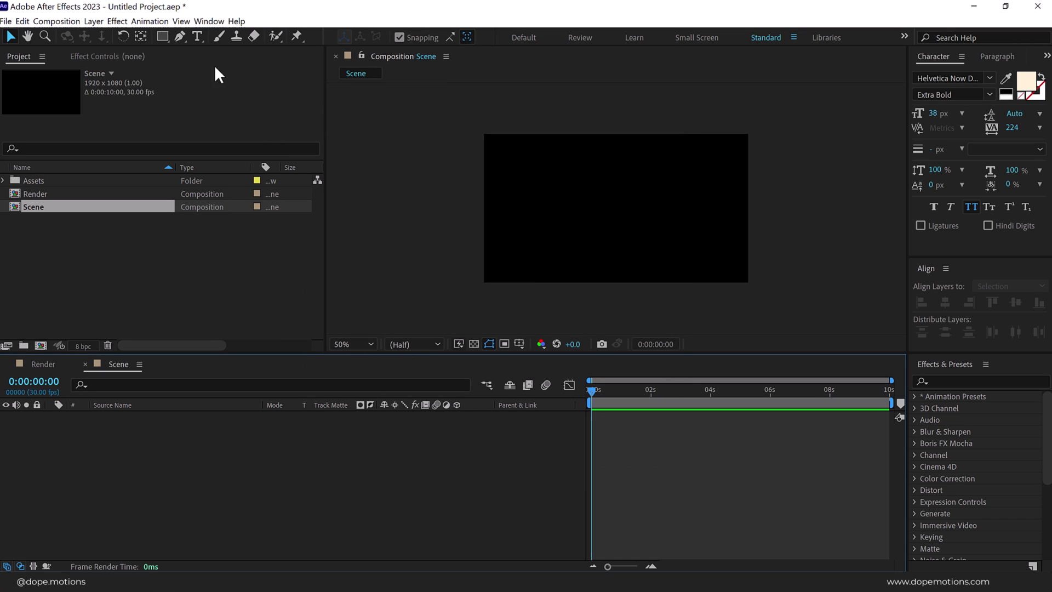
# - Add a DRIPPING text layer in Scene and make its fill colour pure white
pyautogui.click(197, 36)
pyautogui.click(524, 203)
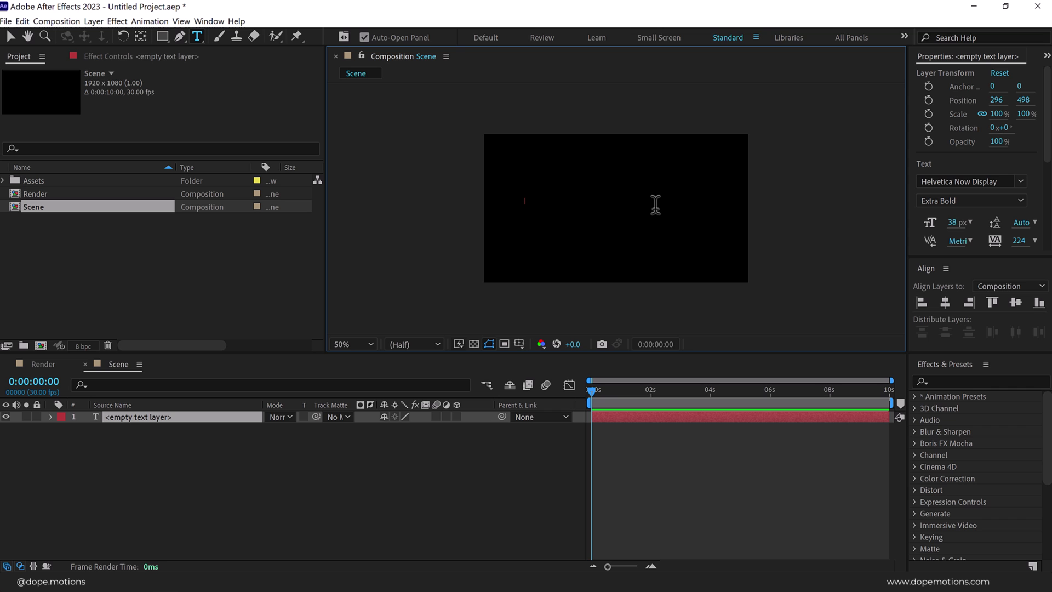
pyautogui.write('DRIPPING')
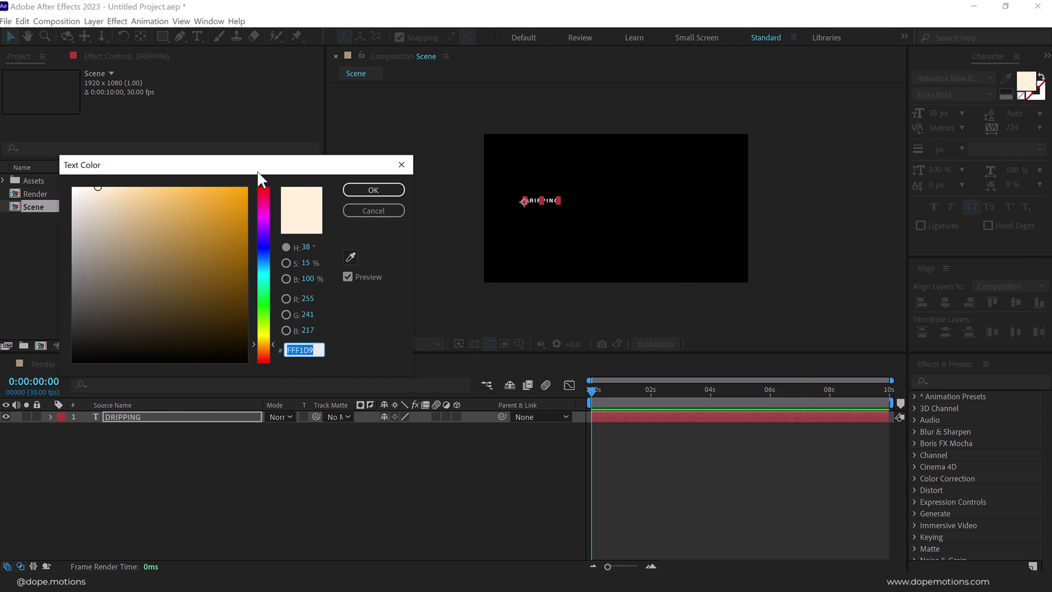
pyautogui.moveTo(257, 169); pyautogui.dragTo(650, 213)
pyautogui.moveTo(528, 241); pyautogui.dragTo(375, 179)
pyautogui.click(764, 233)
pyautogui.press('capslock')
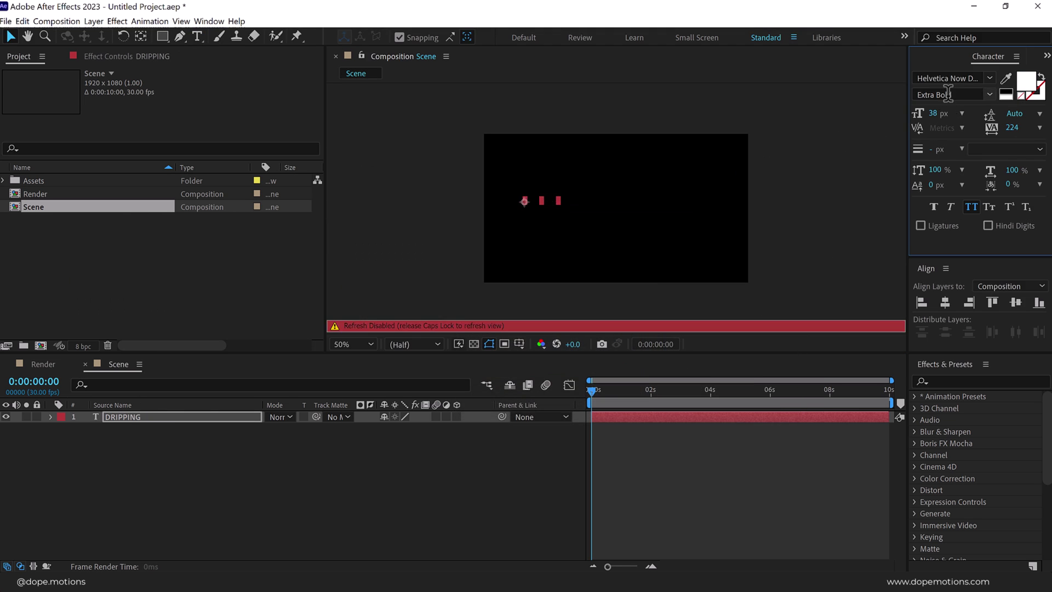
pyautogui.press('capslock')
# - Set the text to Dharma Gothic Rounded C ExtraBold, tracking 0, size 421 px
pyautogui.click(947, 77)
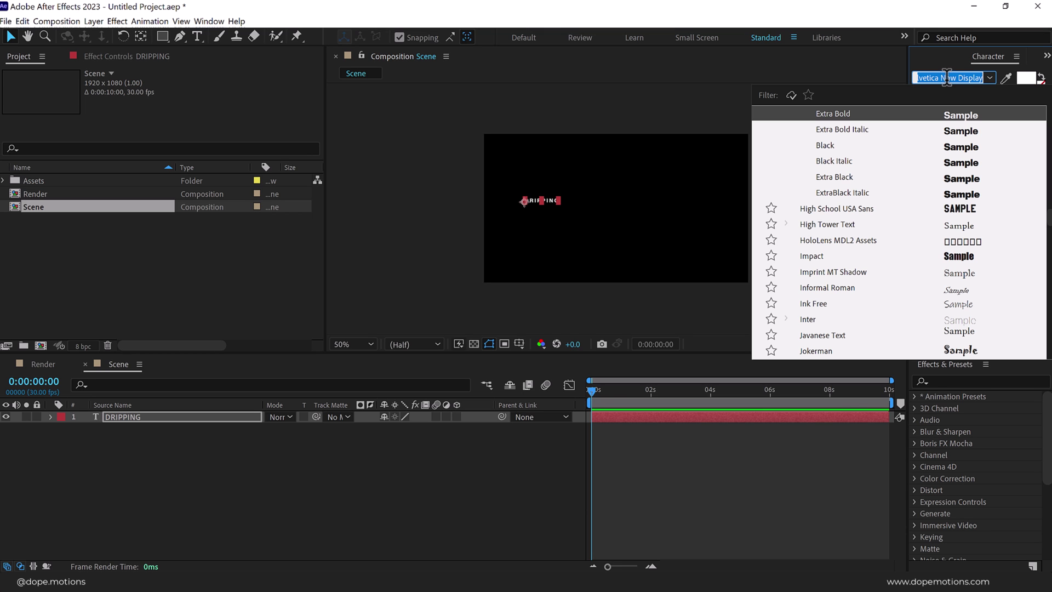
pyautogui.write('dhar')
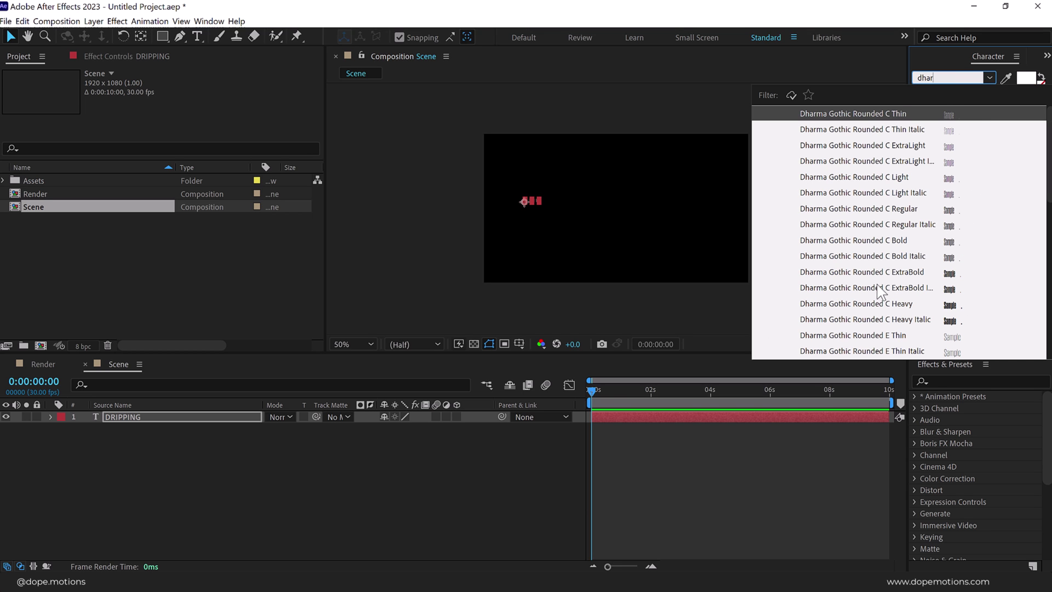
pyautogui.click(878, 272)
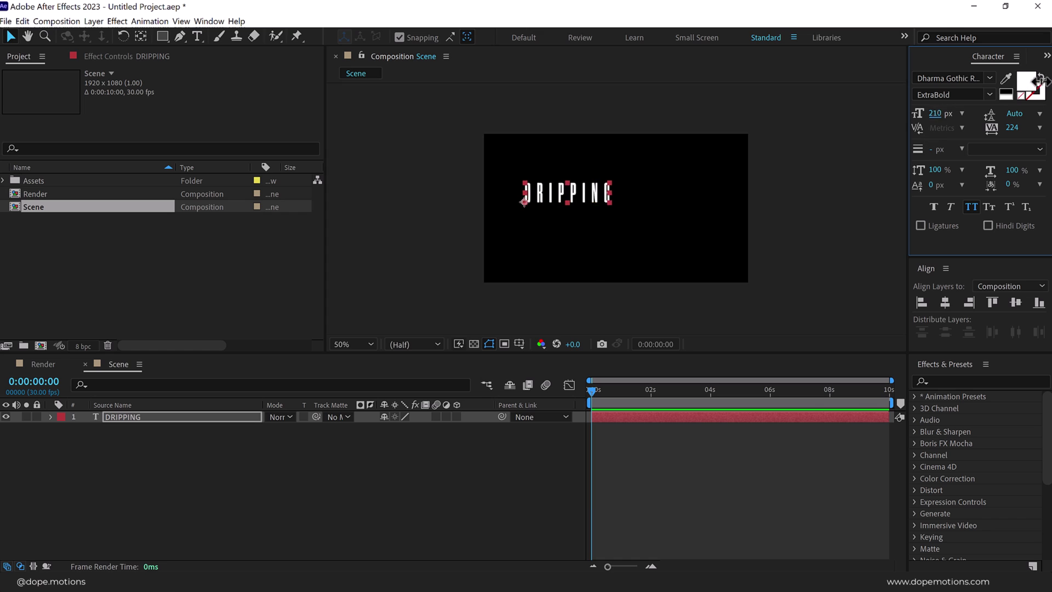
pyautogui.click(1015, 123)
pyautogui.write('0')
pyautogui.press('Return')
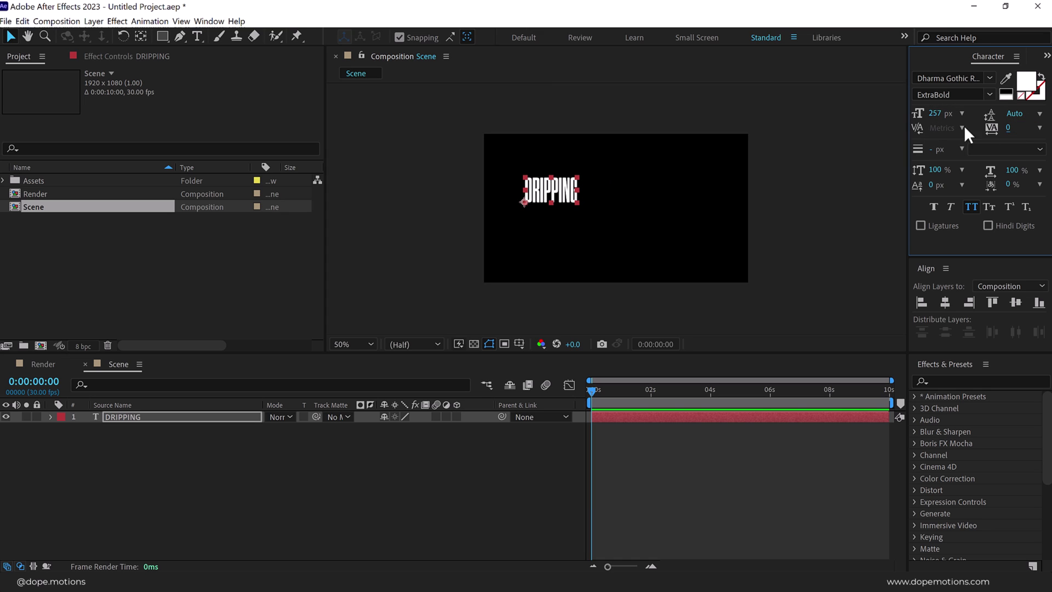
pyautogui.moveTo(935, 114); pyautogui.dragTo(594, 228)
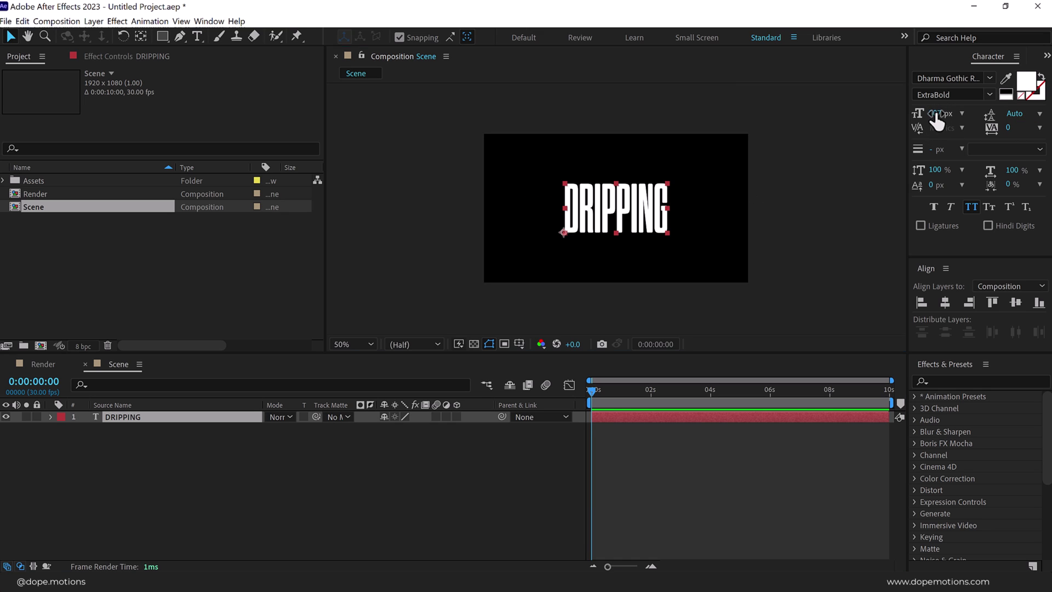
pyautogui.moveTo(938, 121); pyautogui.dragTo(882, 121)
# - Centre the text horizontally and vertically, then view the comp at full size
pyautogui.click(950, 299)
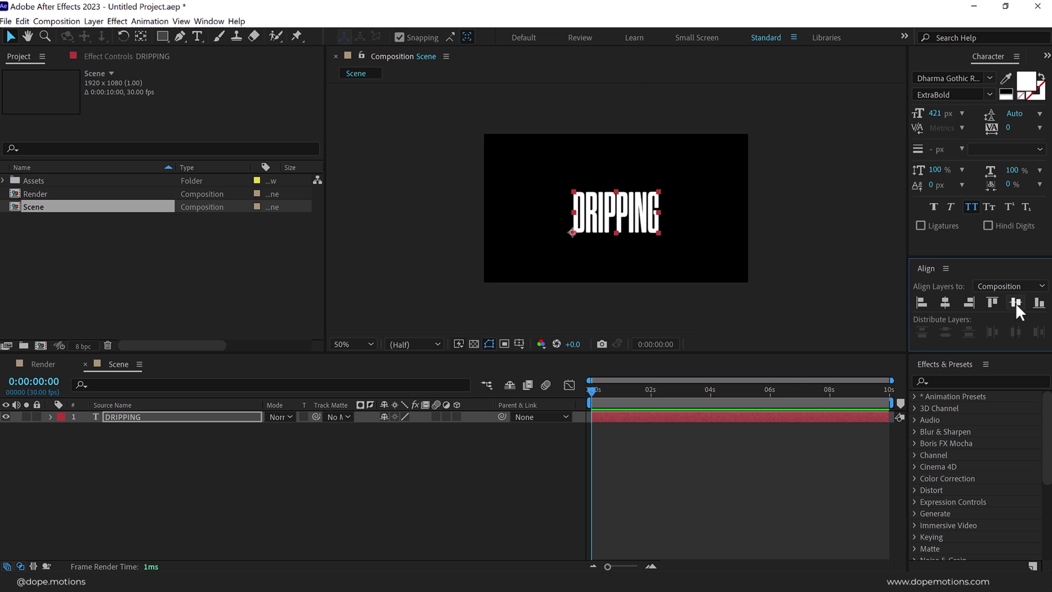
pyautogui.click(1015, 302)
pyautogui.click(406, 475)
pyautogui.press('/')
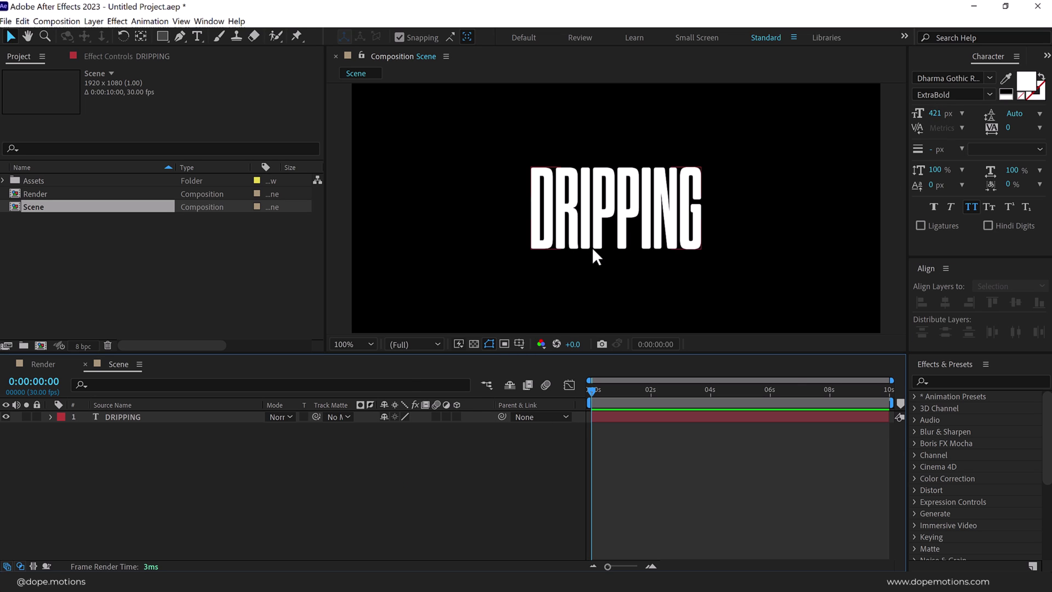
# - Keyframe DRIPPING's Rotation from 0° at 0 s to -1x+0.0° at 0:00:02:00
pyautogui.click(136, 417)
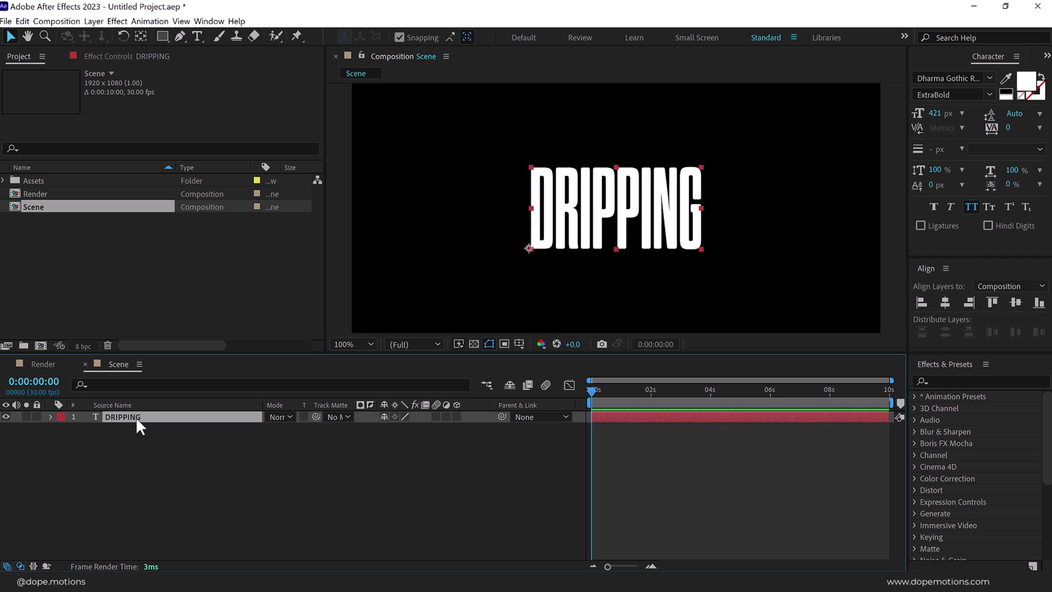
pyautogui.press('r')
pyautogui.click(85, 428)
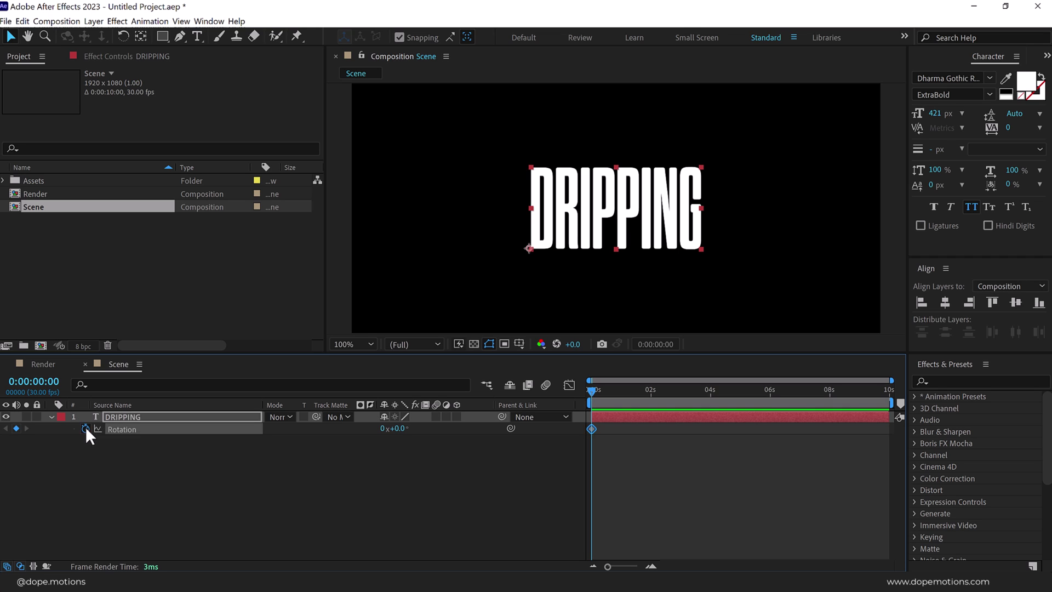
pyautogui.click(648, 393)
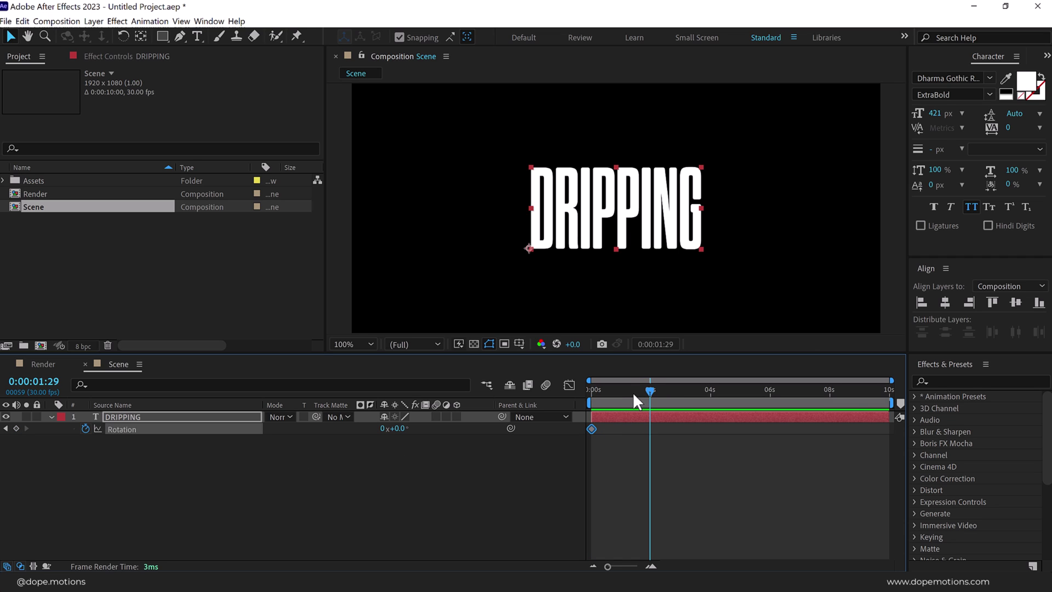
pyautogui.press('pagedown')
pyautogui.click(383, 428)
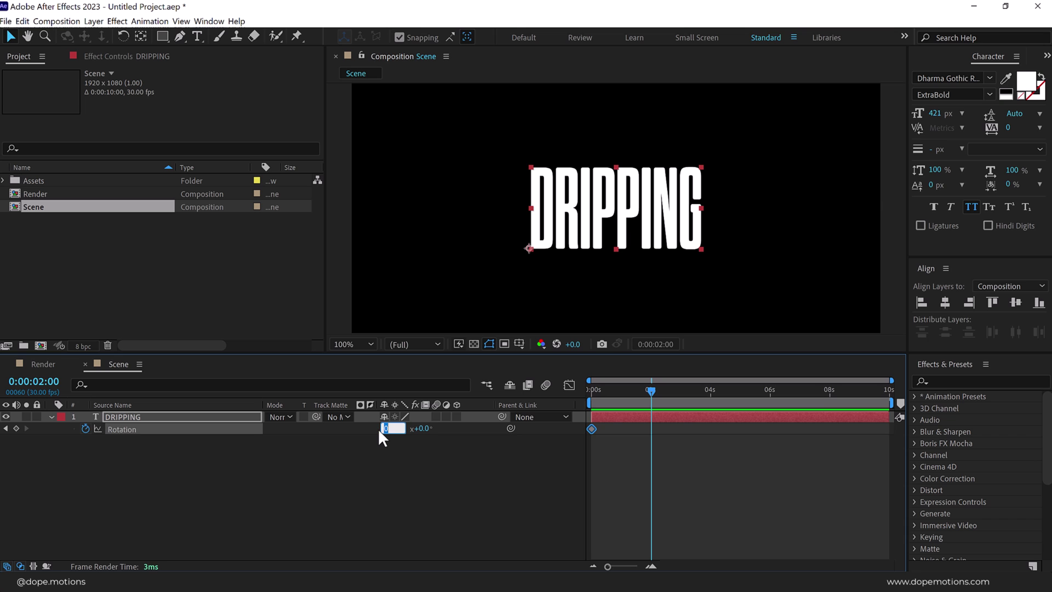
pyautogui.press('Return')
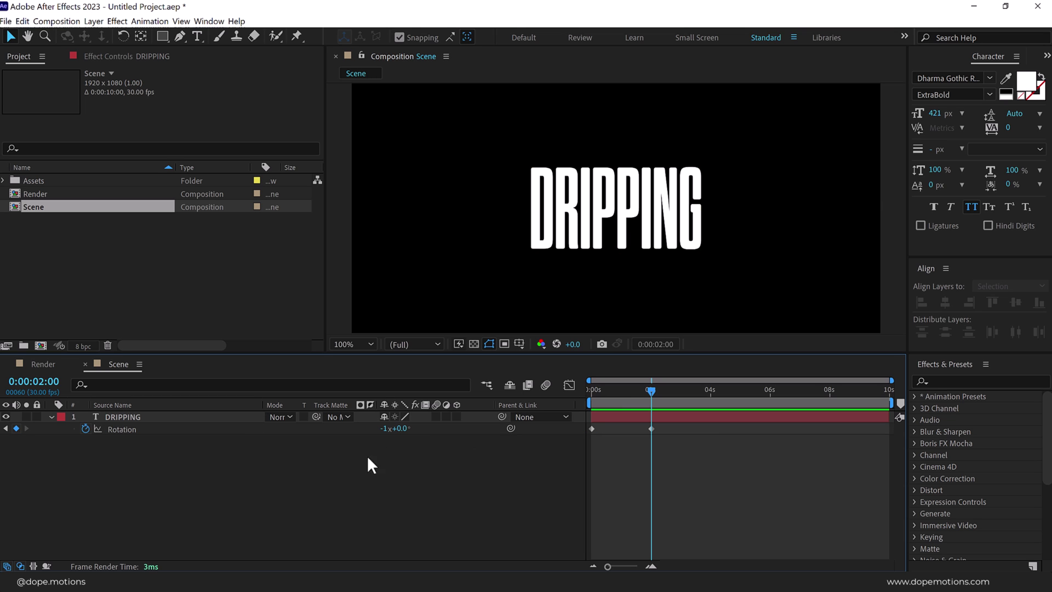
# - Preview the backward spin, check it mid-turn, and return to the upright start
pyautogui.press('Home')
pyautogui.press('space')
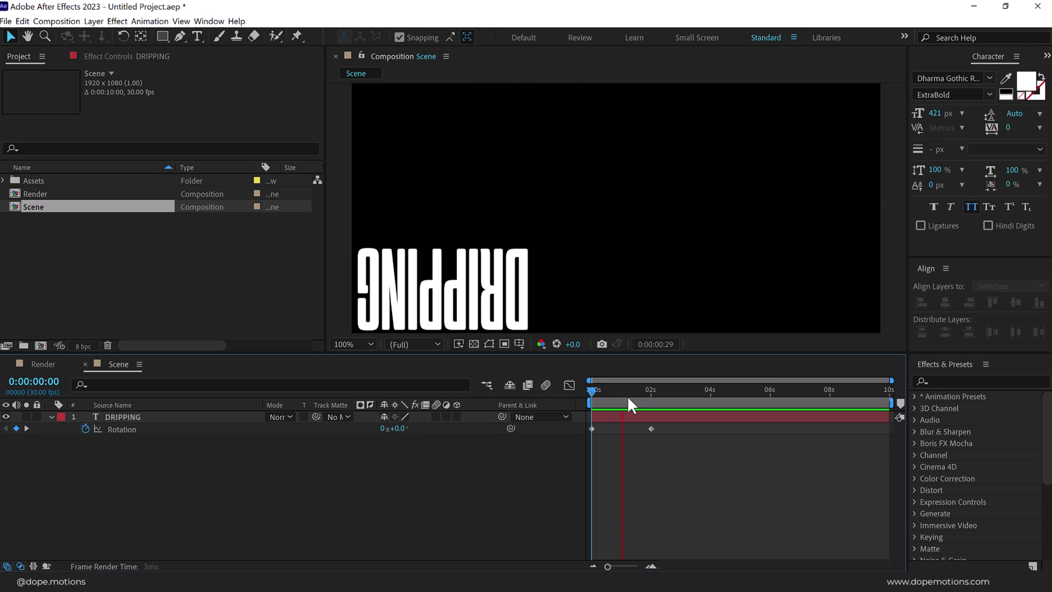
pyautogui.moveTo(627, 394)
pyautogui.mouseDown()
pyautogui.moveTo(647, 393)
pyautogui.moveTo(638, 394)
pyautogui.mouseUp()
pyautogui.click(628, 417)
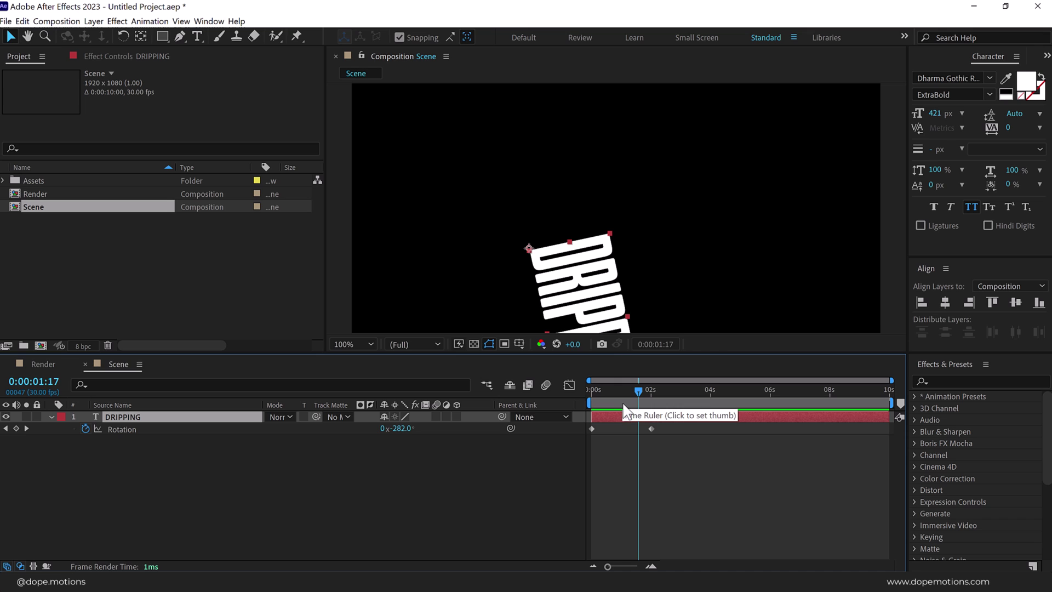
pyautogui.moveTo(624, 406); pyautogui.dragTo(578, 406)
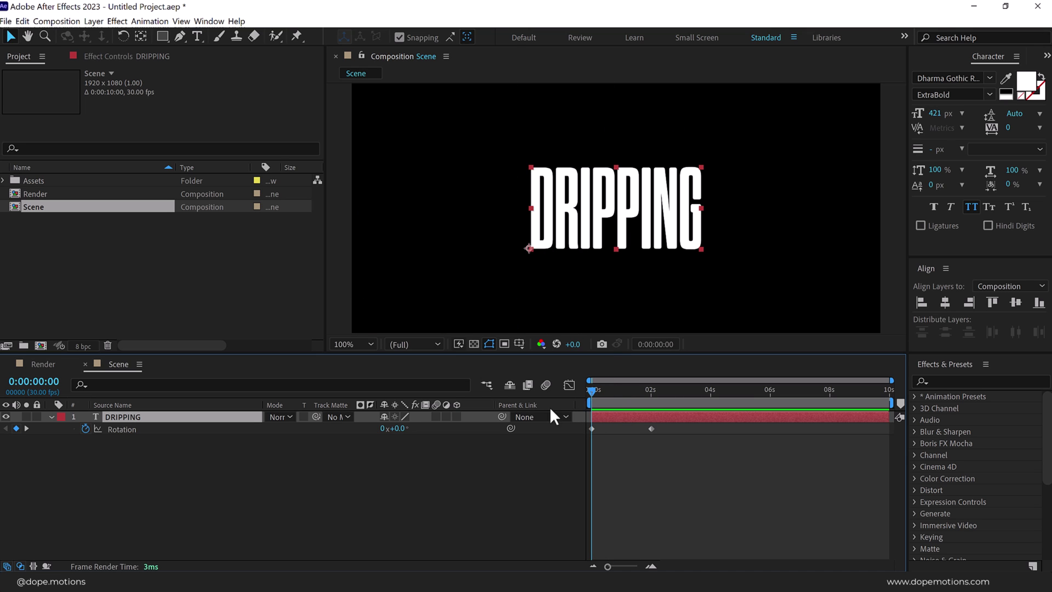
# - Centre the text's anchor point so it spins around its middle, and preview
pyautogui.click(141, 36)
pyautogui.hotkey('ctrl', 'alt', 'Home')
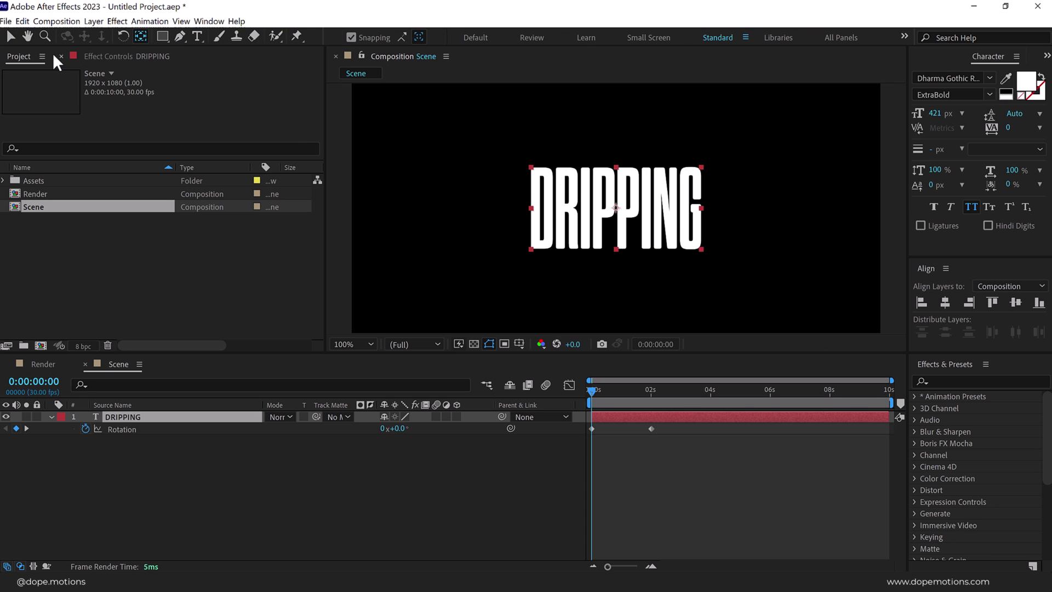
pyautogui.click(16, 38)
pyautogui.click(432, 491)
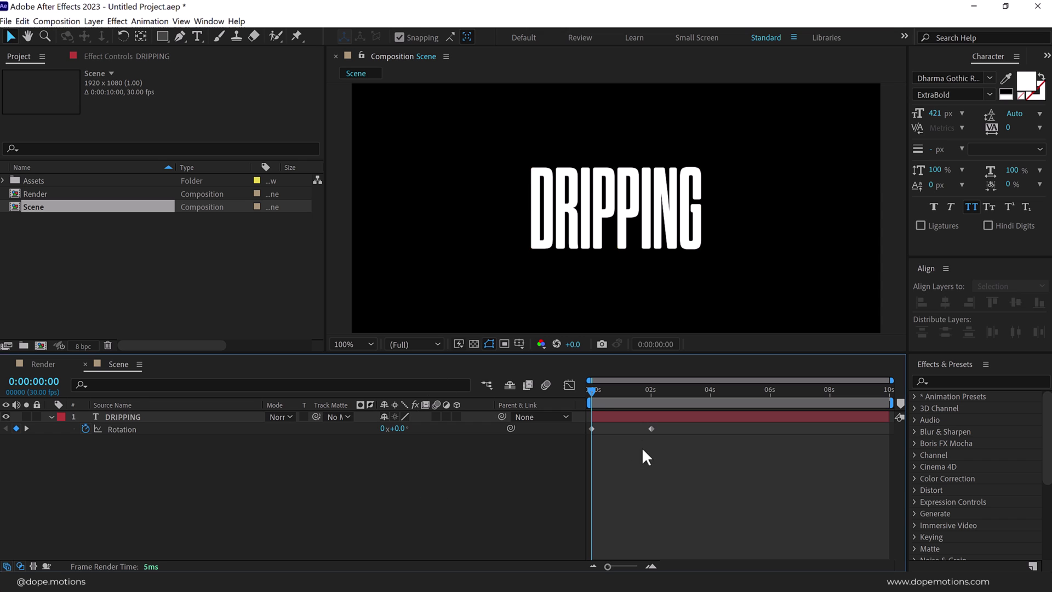
pyautogui.press('space')
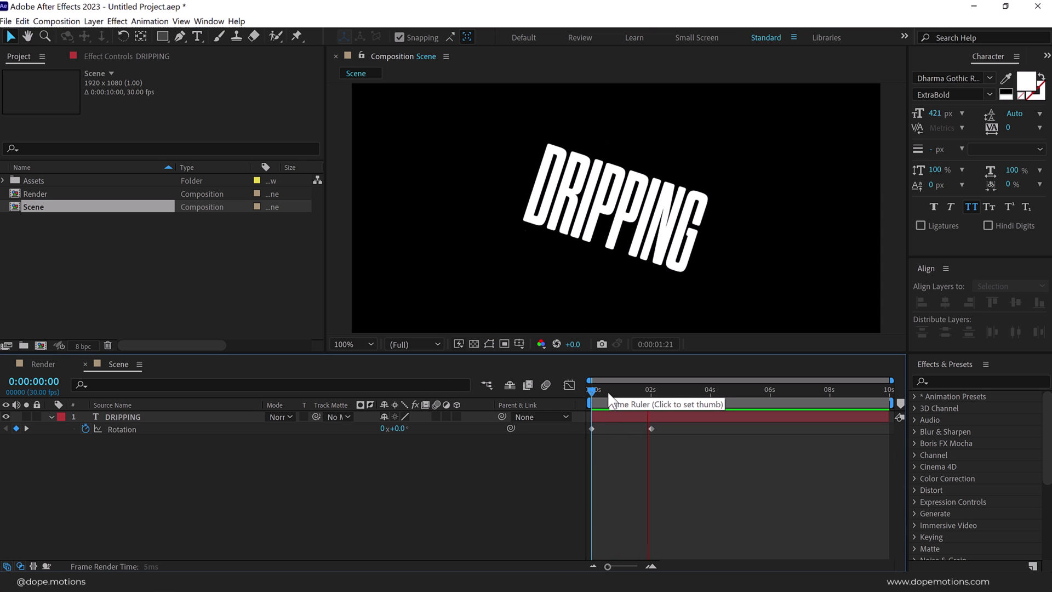
pyautogui.moveTo(606, 392); pyautogui.dragTo(642, 392)
# - Apply Easy Ease to both Rotation keyframes
pyautogui.moveTo(681, 459); pyautogui.dragTo(587, 423)
pyautogui.rightClick(591, 430)
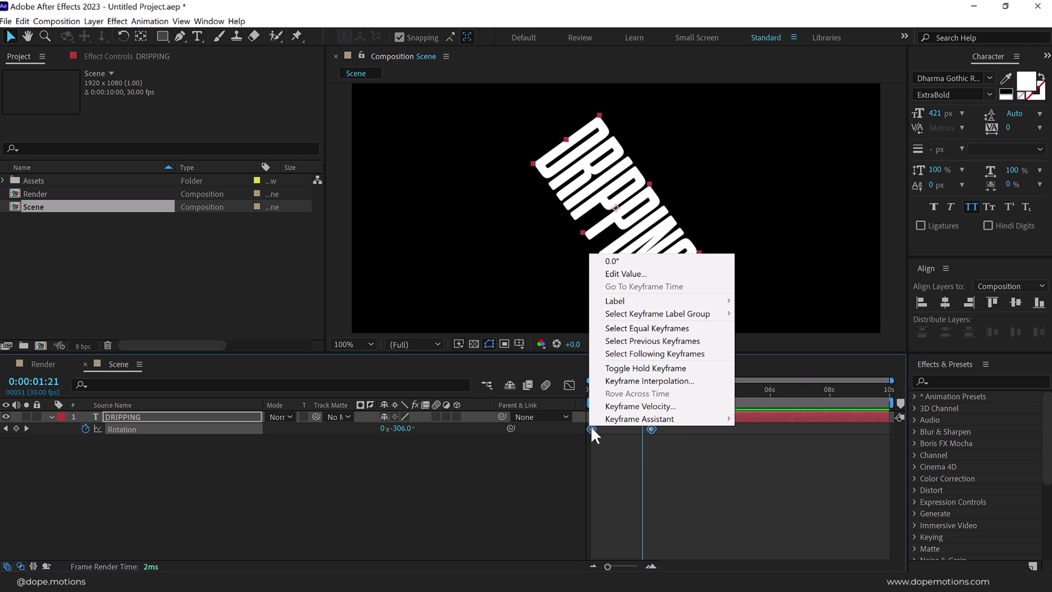
pyautogui.moveTo(691, 418)
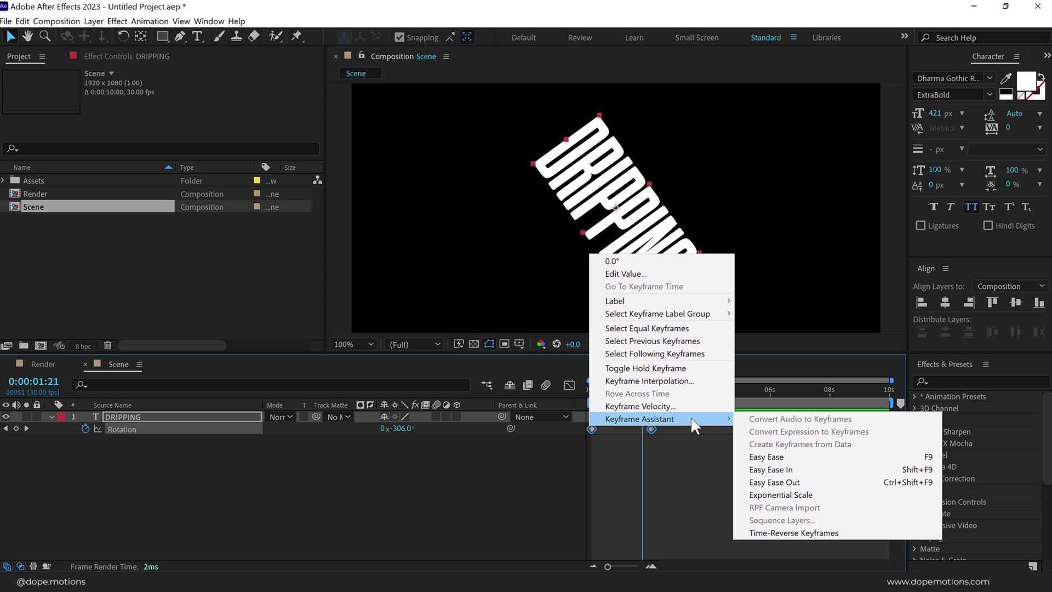
pyautogui.click(793, 458)
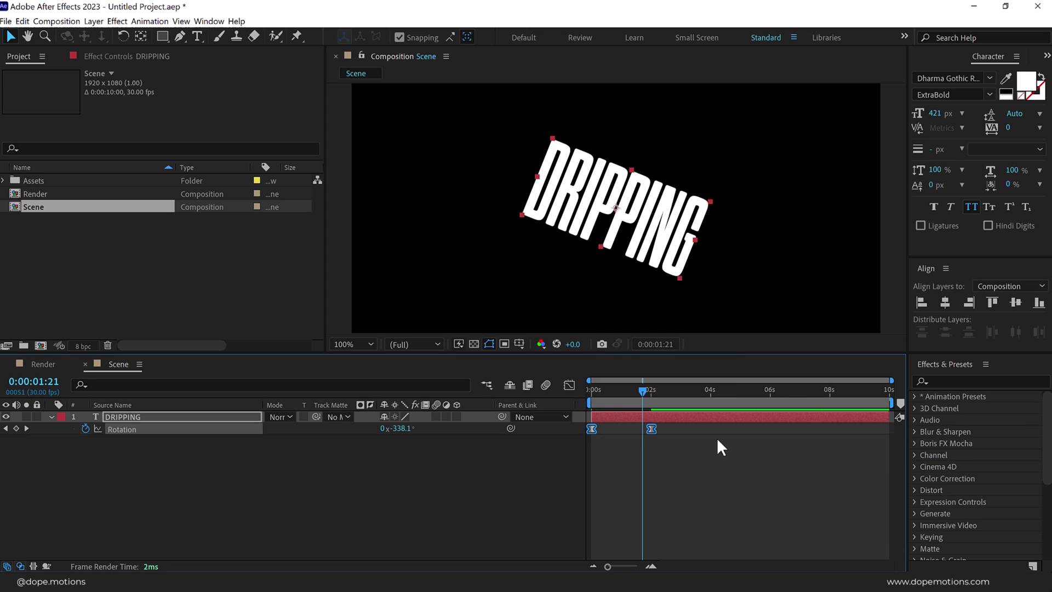
# - Show Rotation in the Graph Editor as a value graph with both keyframes selected
pyautogui.click(569, 385)
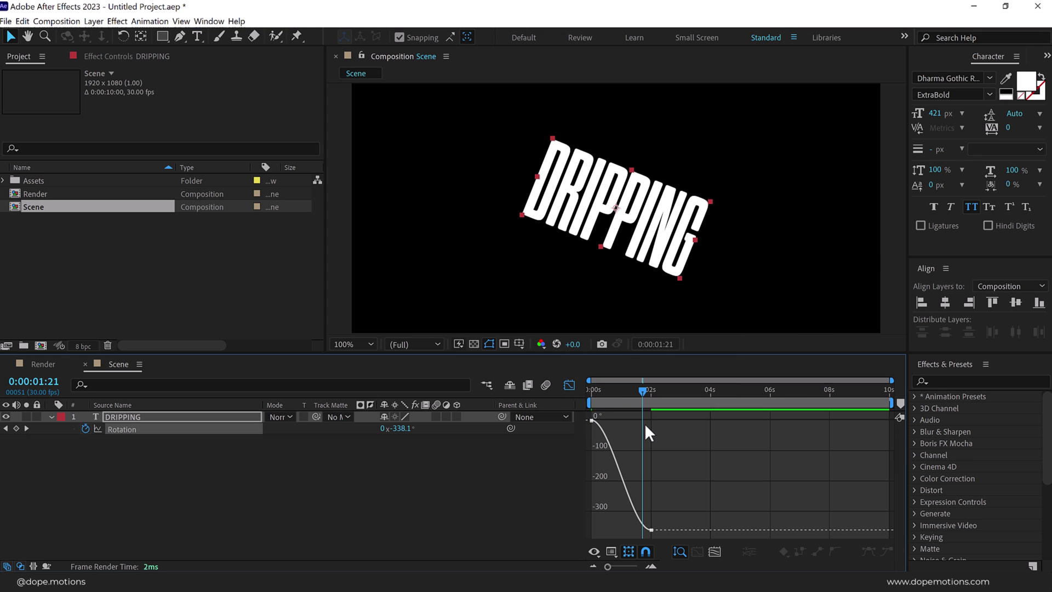
pyautogui.rightClick(662, 453)
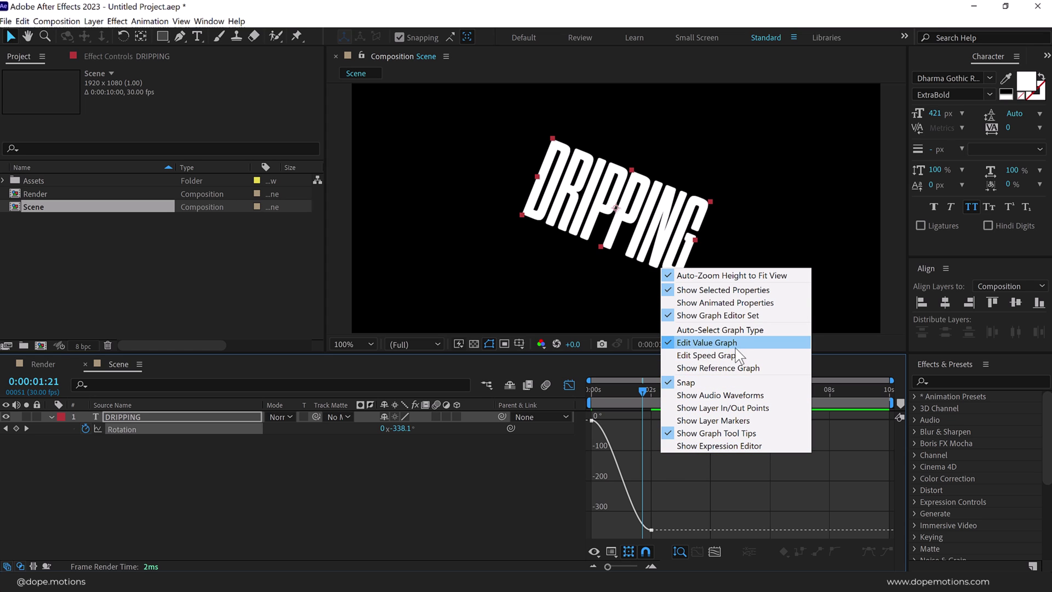
pyautogui.click(689, 345)
pyautogui.scroll(3, 682, 482)
pyautogui.moveTo(708, 565); pyautogui.dragTo(601, 565)
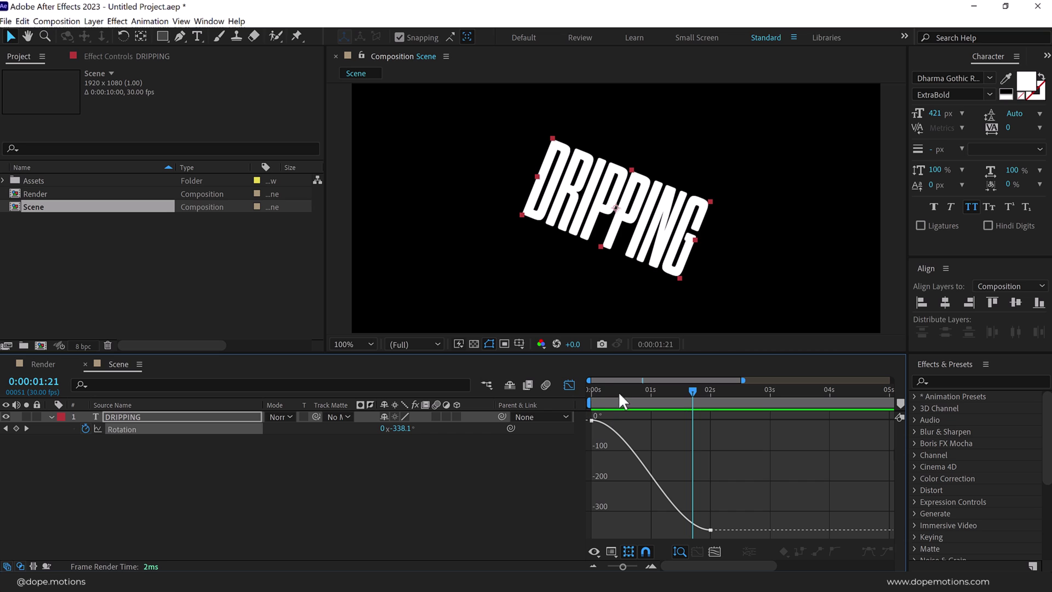
pyautogui.press('Home')
pyautogui.hotkey('ctrl', 'a')
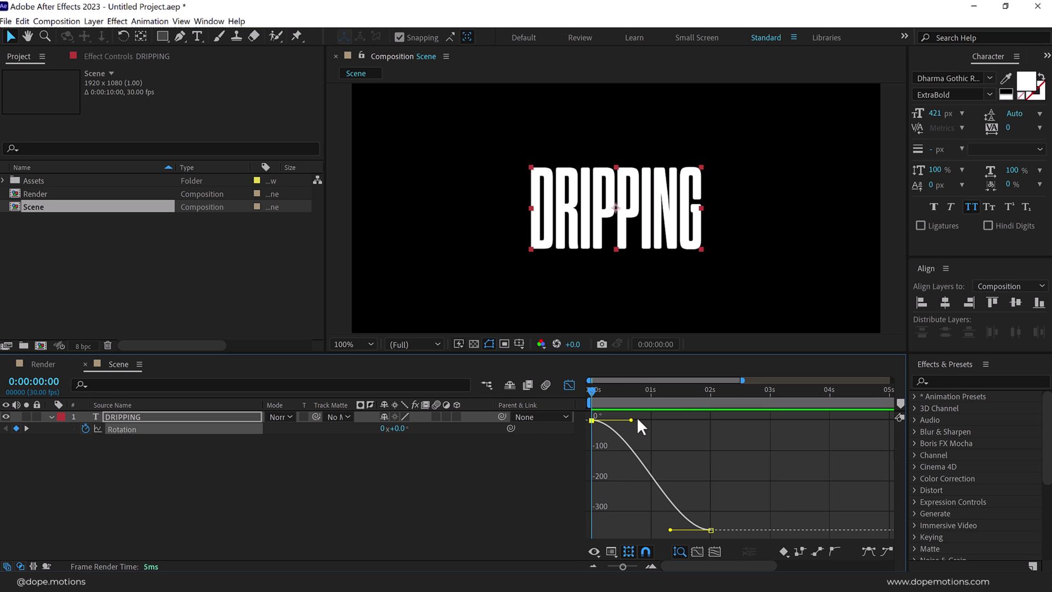
# - Lengthen the Bezier handles on both Rotation keyframes and preview the result
pyautogui.moveTo(631, 419); pyautogui.dragTo(707, 419)
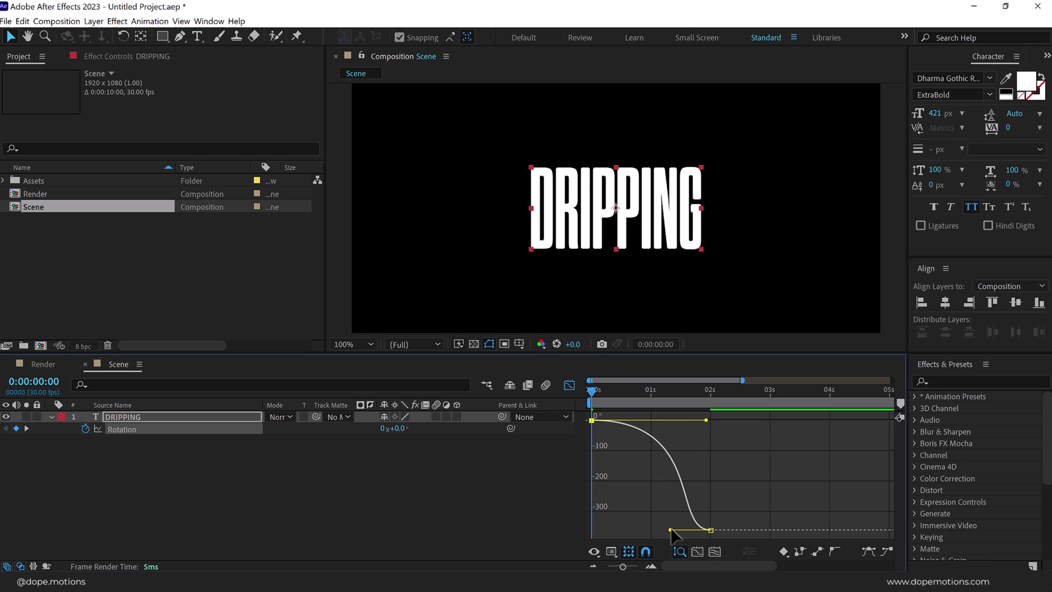
pyautogui.moveTo(670, 531); pyautogui.dragTo(608, 530)
pyautogui.press('space')
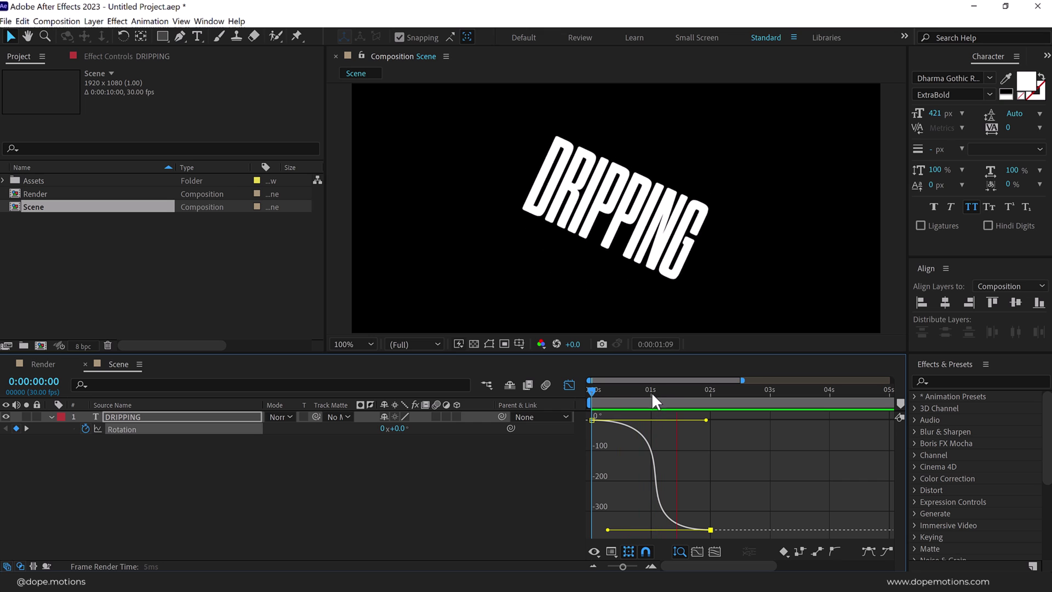
pyautogui.press('space')
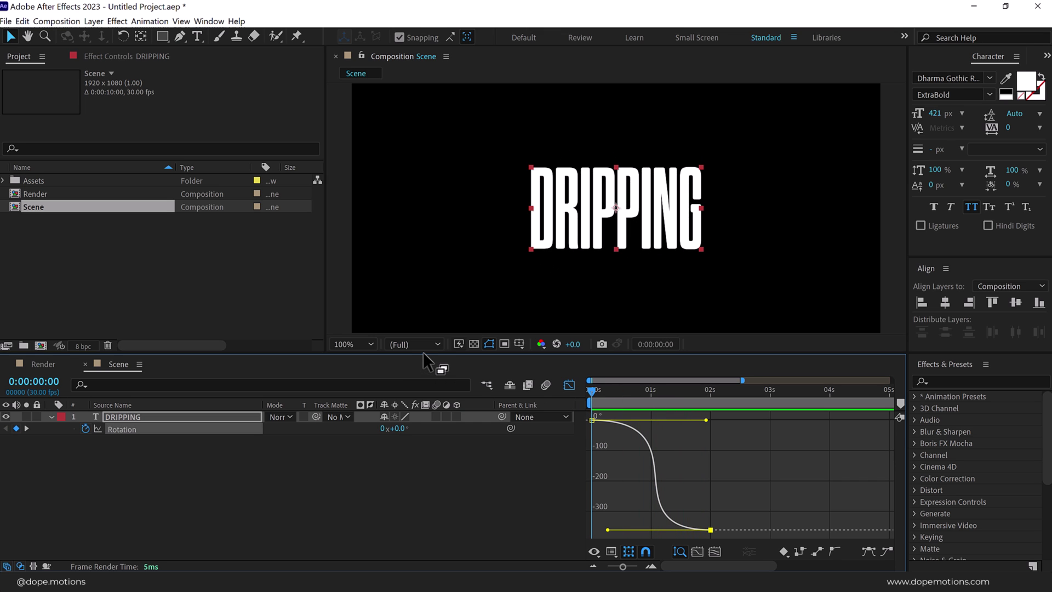
# - Reshape the curve so the spin pulls back above 0° first, then preview
pyautogui.moveTo(423, 352); pyautogui.dragTo(438, 254)
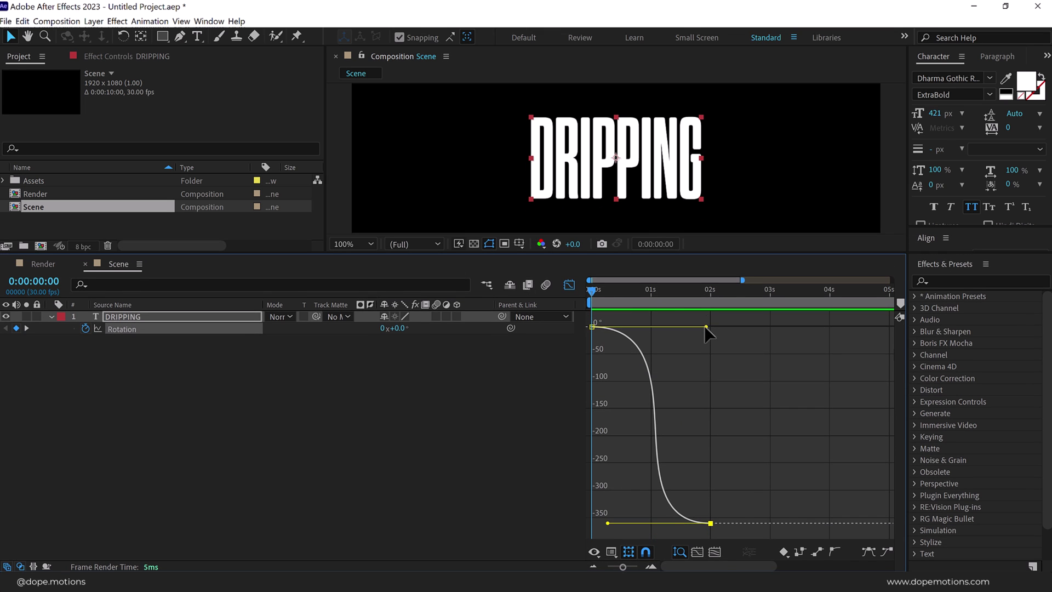
pyautogui.moveTo(705, 327)
pyautogui.mouseDown()
pyautogui.moveTo(715, 302)
pyautogui.moveTo(710, 324)
pyautogui.mouseUp()
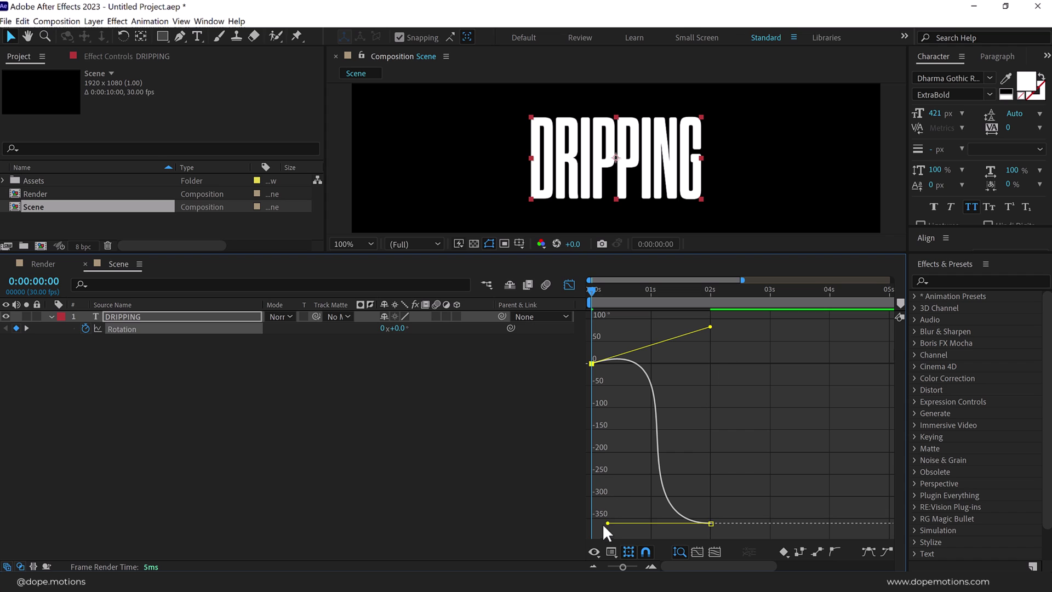
pyautogui.moveTo(607, 524)
pyautogui.mouseDown()
pyautogui.moveTo(606, 542)
pyautogui.moveTo(610, 533)
pyautogui.mouseUp()
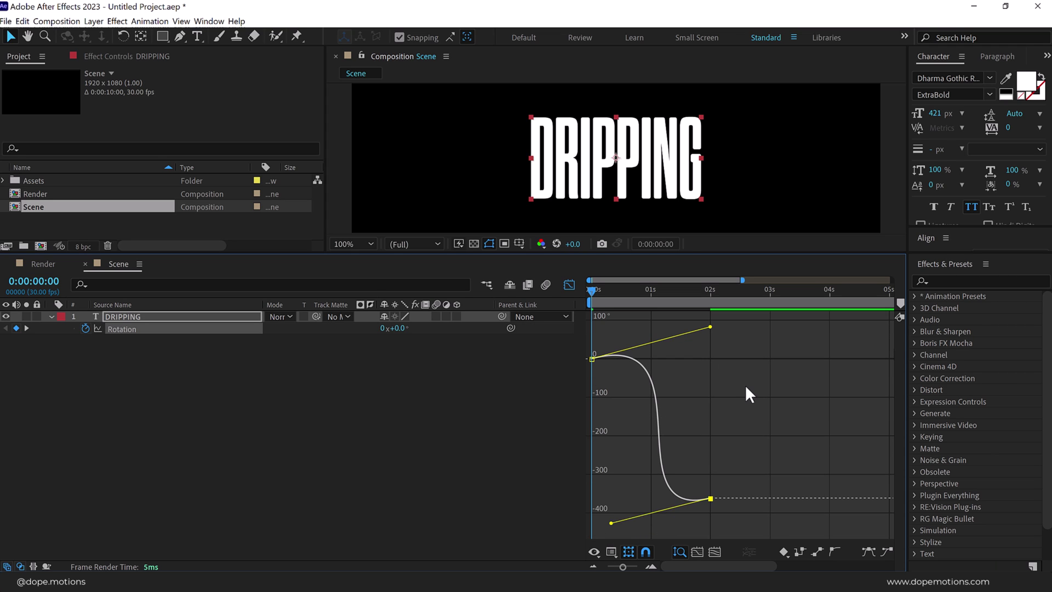
pyautogui.press('space')
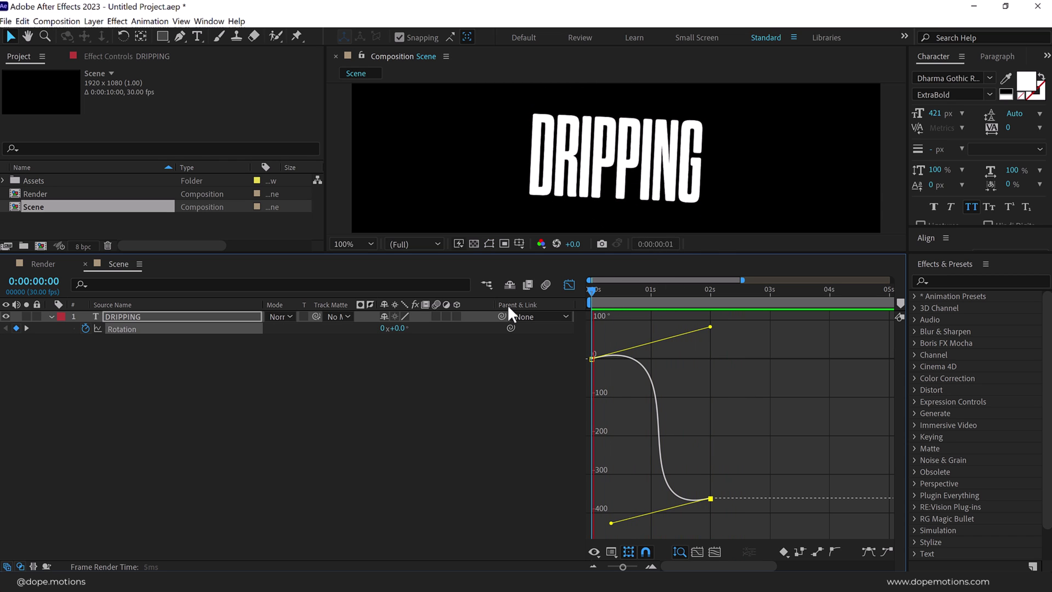
pyautogui.press('space')
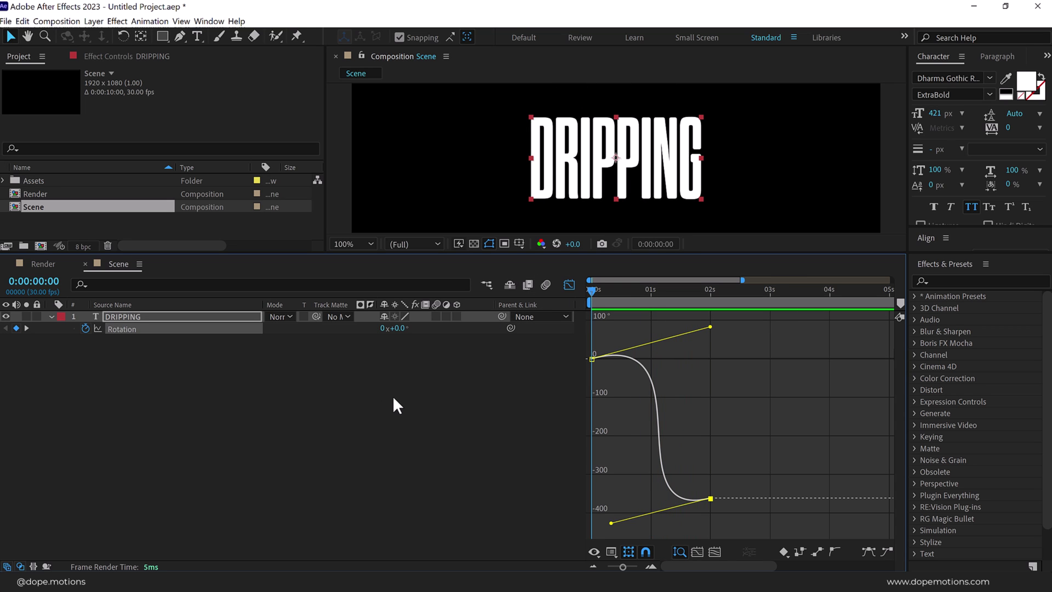
# - Close the Graph Editor and add a loopOut() expression to DRIPPING's Rotation
pyautogui.click(332, 396)
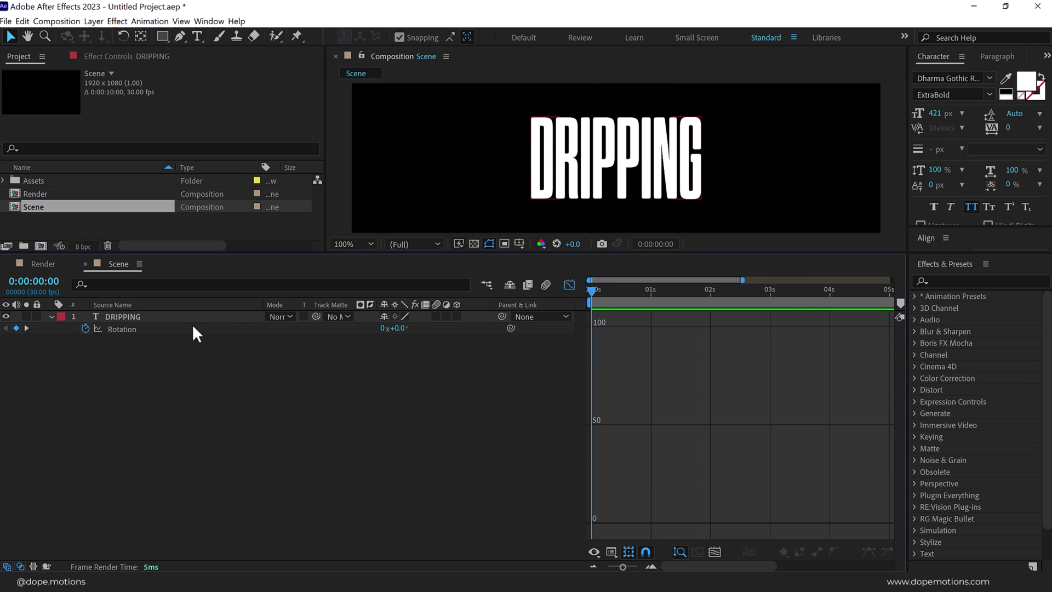
pyautogui.click(131, 329)
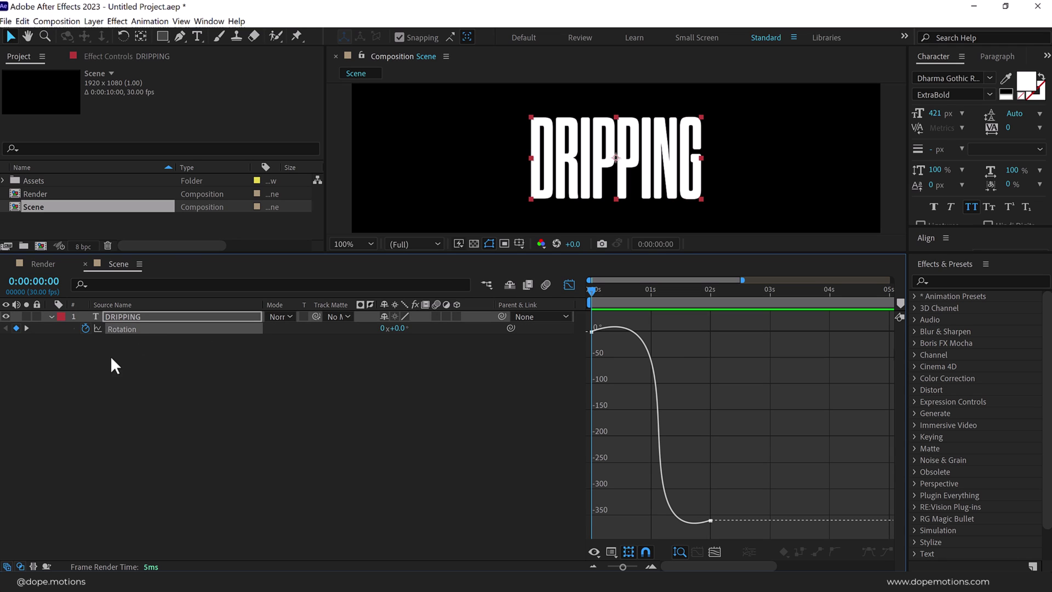
pyautogui.hotkey('shift', 'F3')
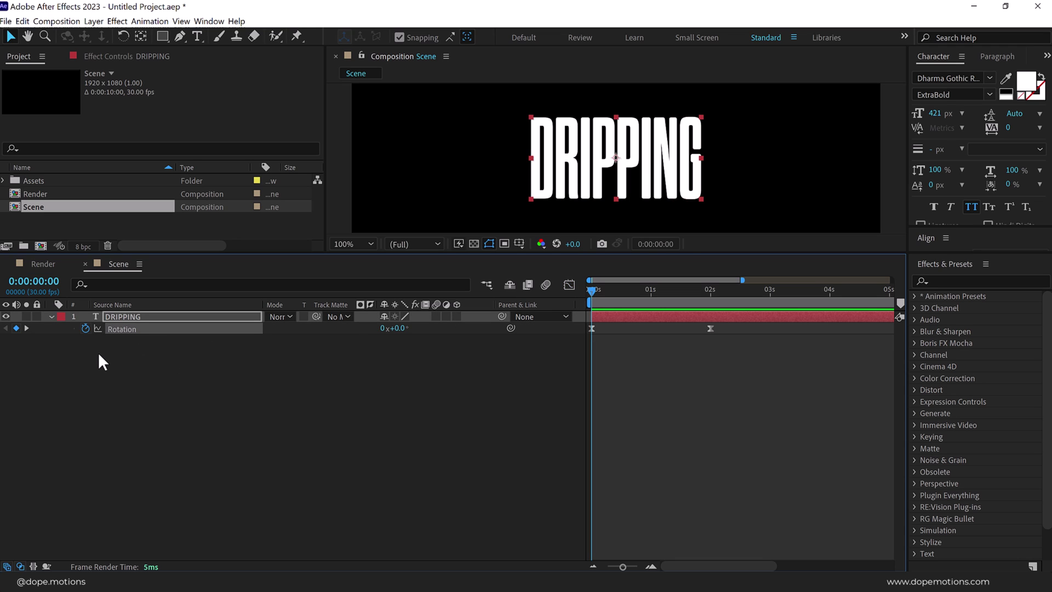
pyautogui.keyDown('alt'); pyautogui.click(85, 328); pyautogui.keyUp('alt')
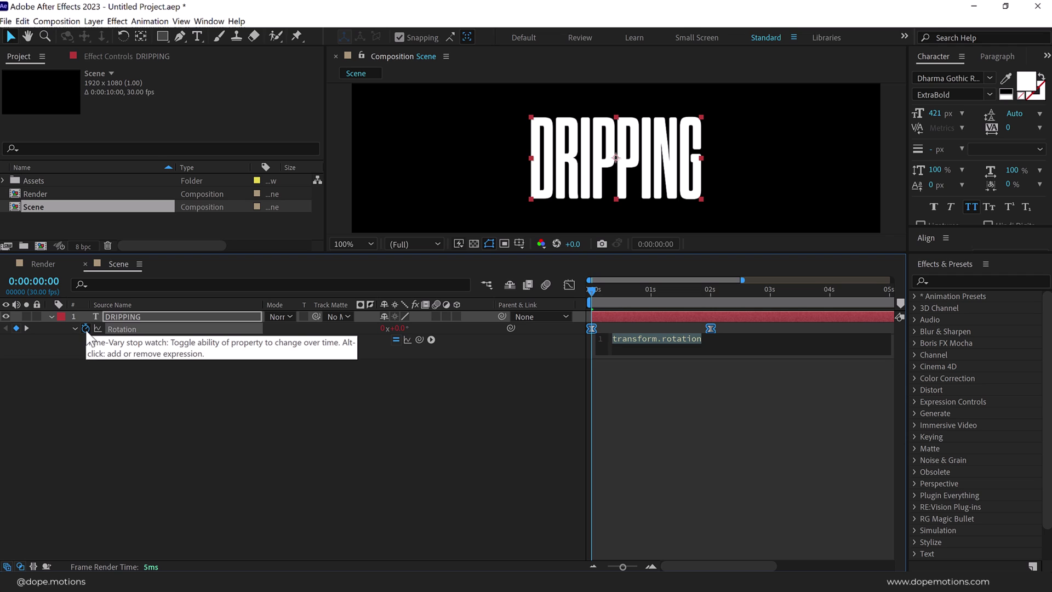
pyautogui.write('loop')
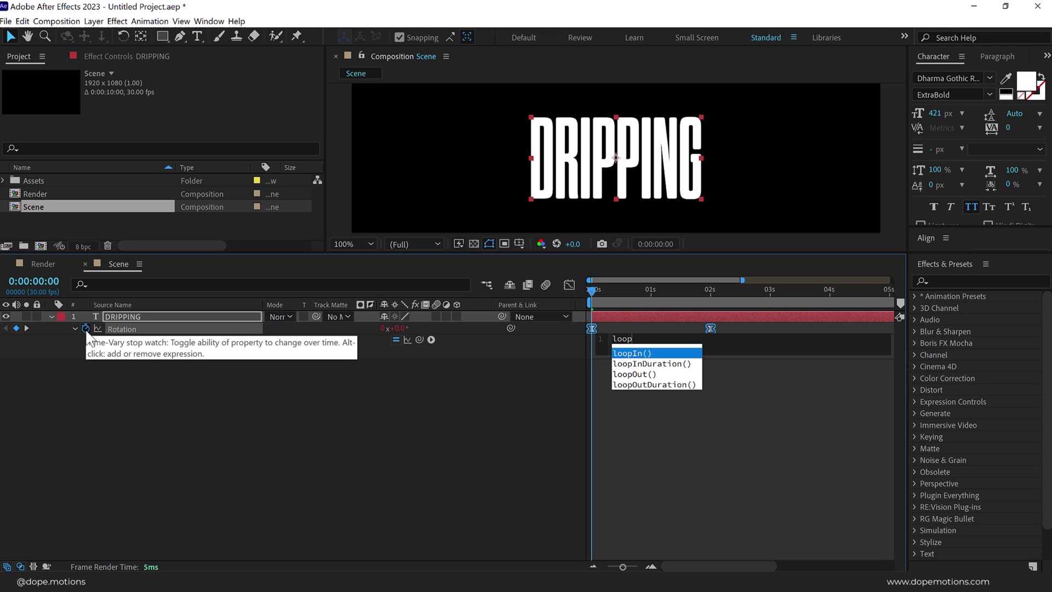
pyautogui.press('Down')
pyautogui.press('Down')
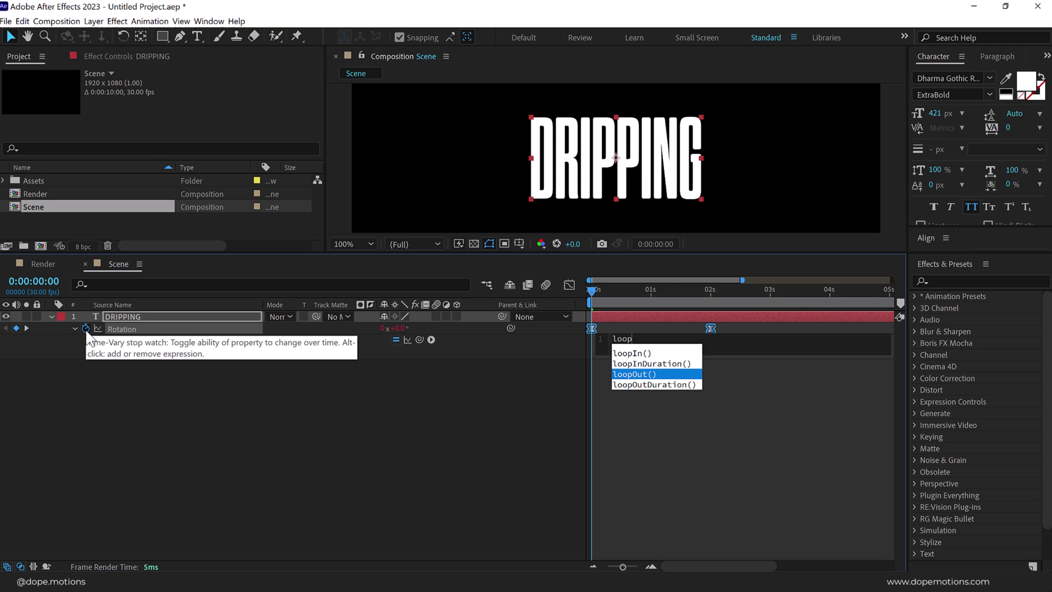
pyautogui.press('Return')
pyautogui.click(264, 445)
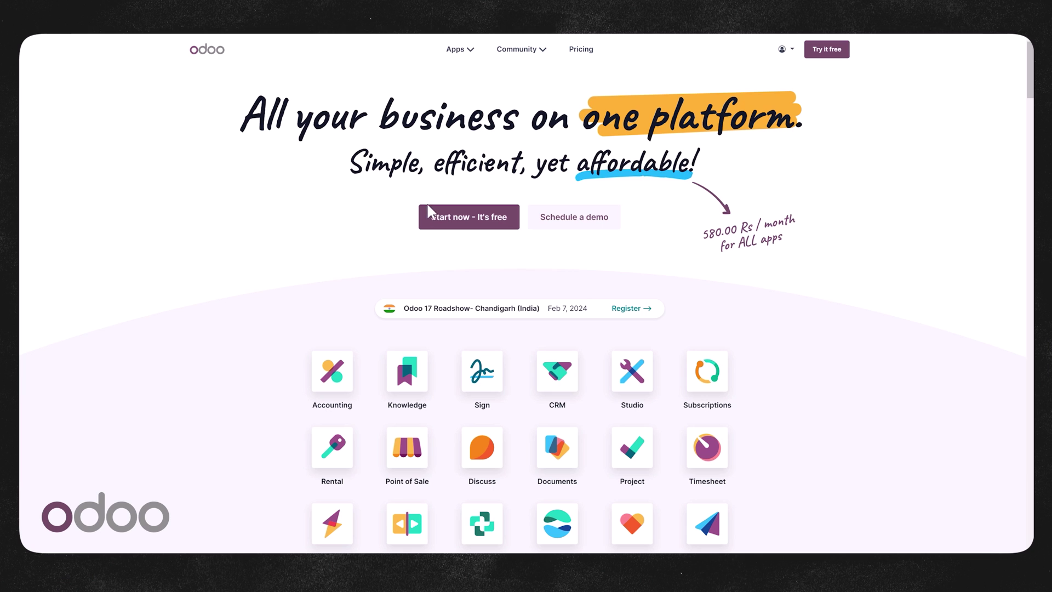
# - Start a free Odoo website, pick a colour palette, and add Services and Privacy Policy pages
pyautogui.click(444, 219)
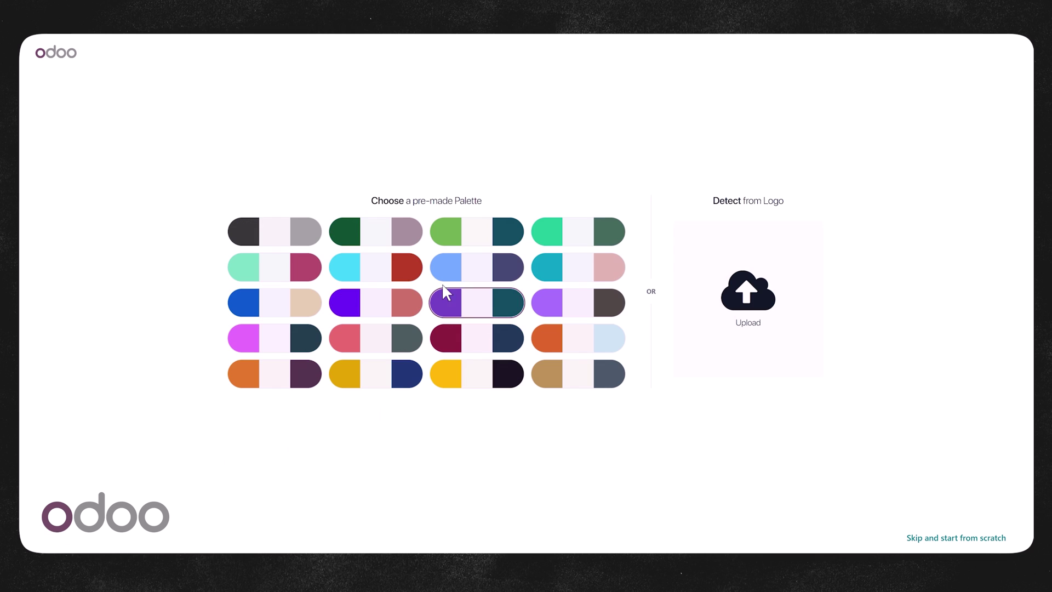
pyautogui.click(575, 338)
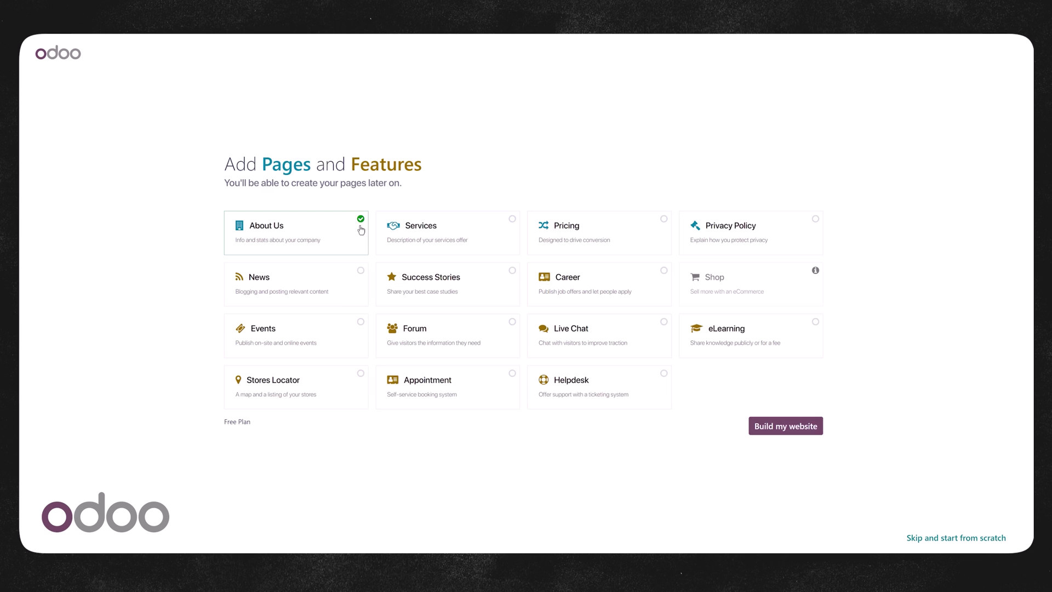
pyautogui.click(510, 229)
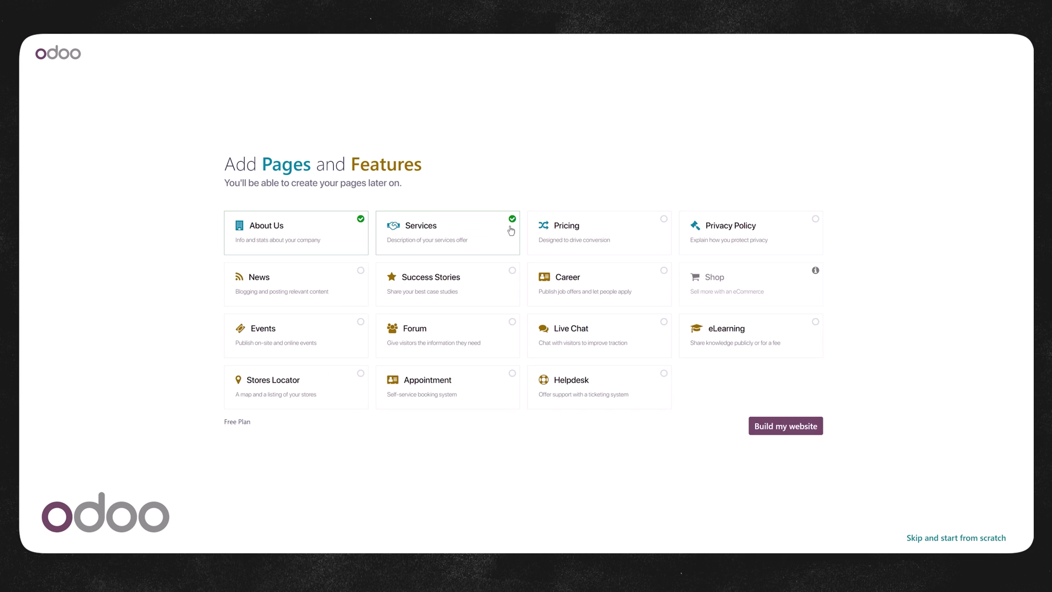
pyautogui.click(758, 224)
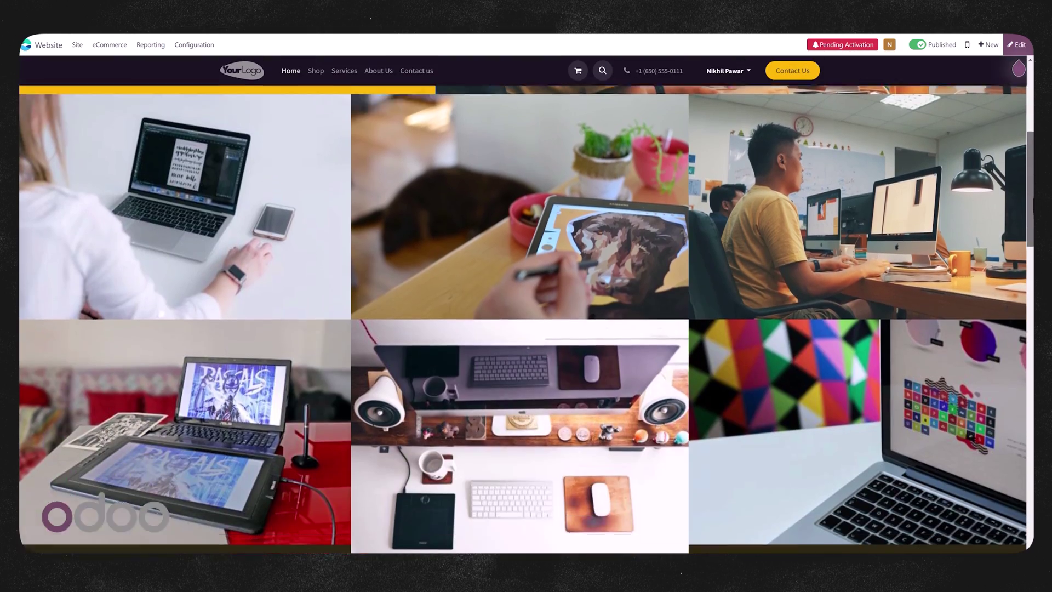
# - Drop a three-image Columns section and a Comparisons pricing section onto the homepage
pyautogui.scroll(-5, 526, 307)
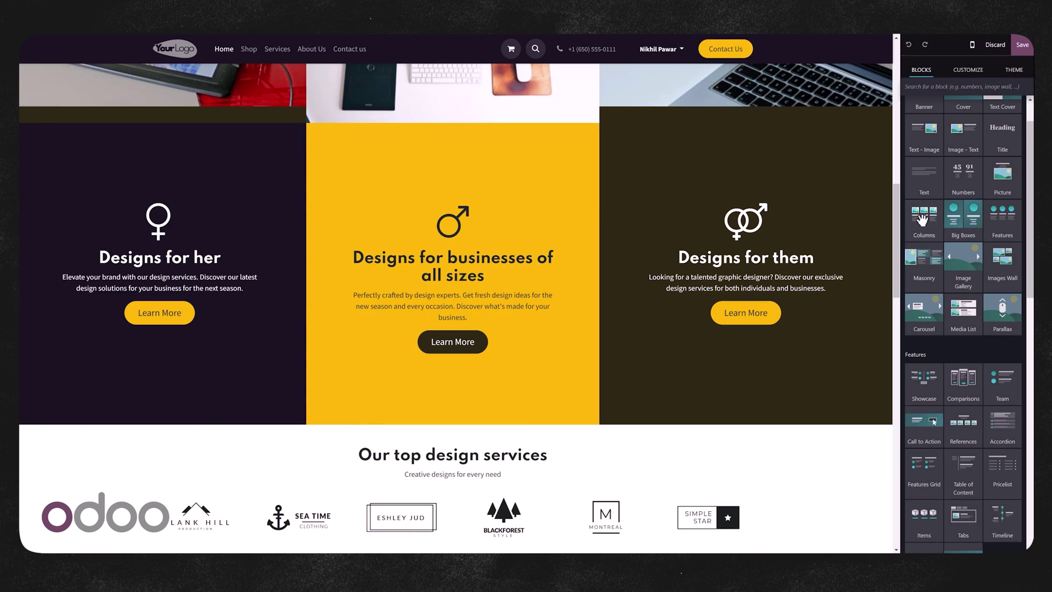
pyautogui.moveTo(922, 219); pyautogui.dragTo(465, 418)
pyautogui.scroll(-8, 493, 329)
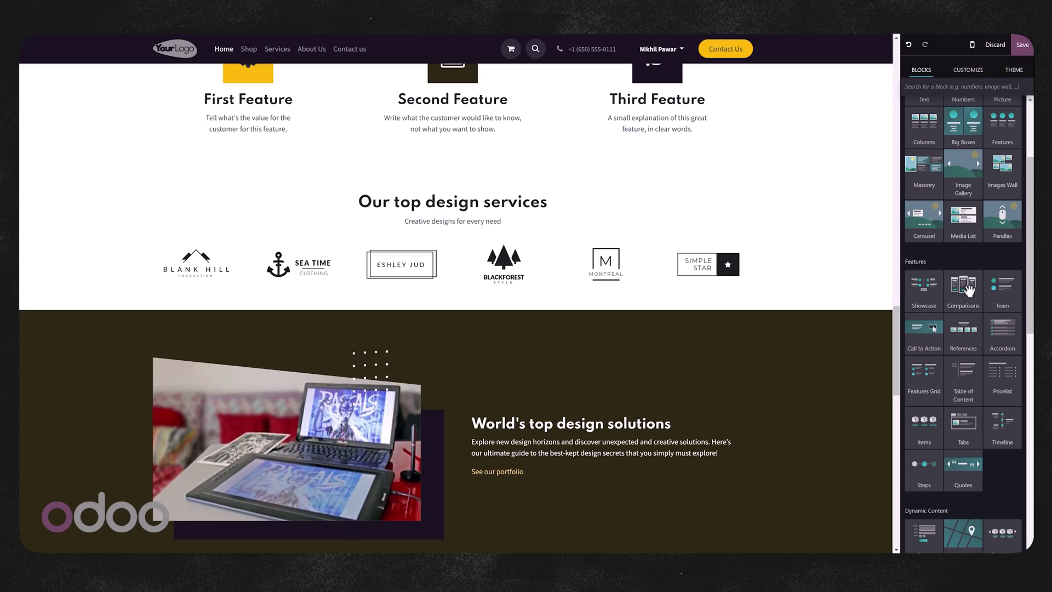
pyautogui.moveTo(963, 285); pyautogui.dragTo(555, 317)
pyautogui.moveTo(474, 306); pyautogui.dragTo(465, 329)
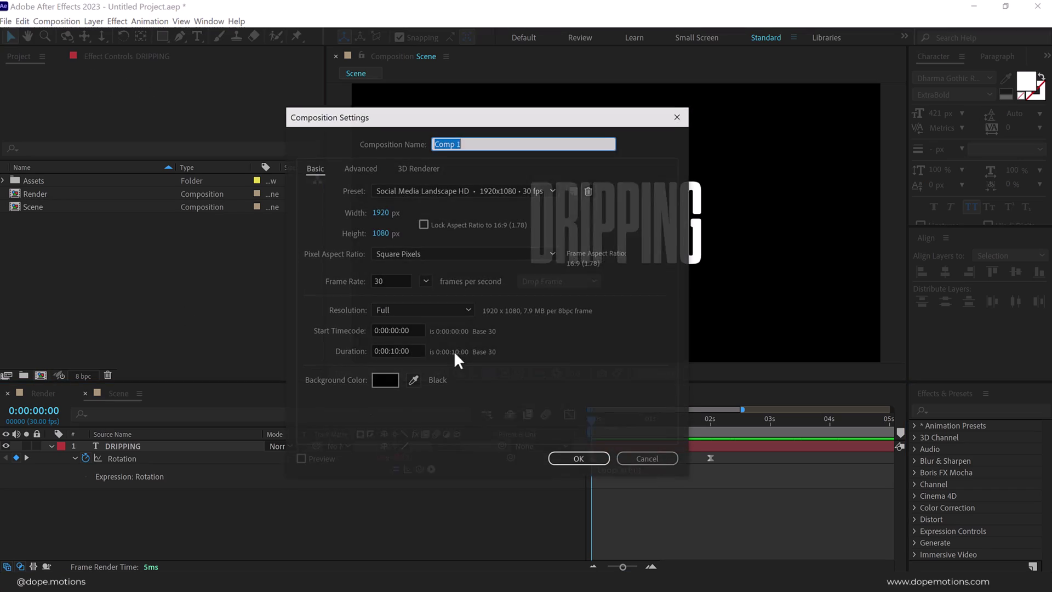
# - Create the Map comp with a white solid named Fractal, then search effects for 'fractal'
pyautogui.write('Map')
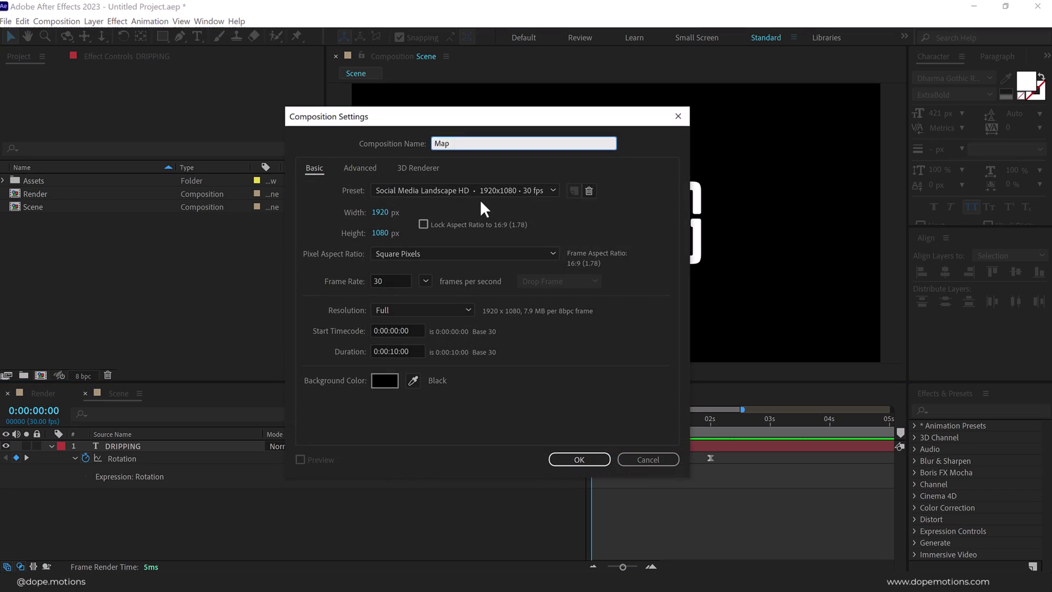
pyautogui.press('Return')
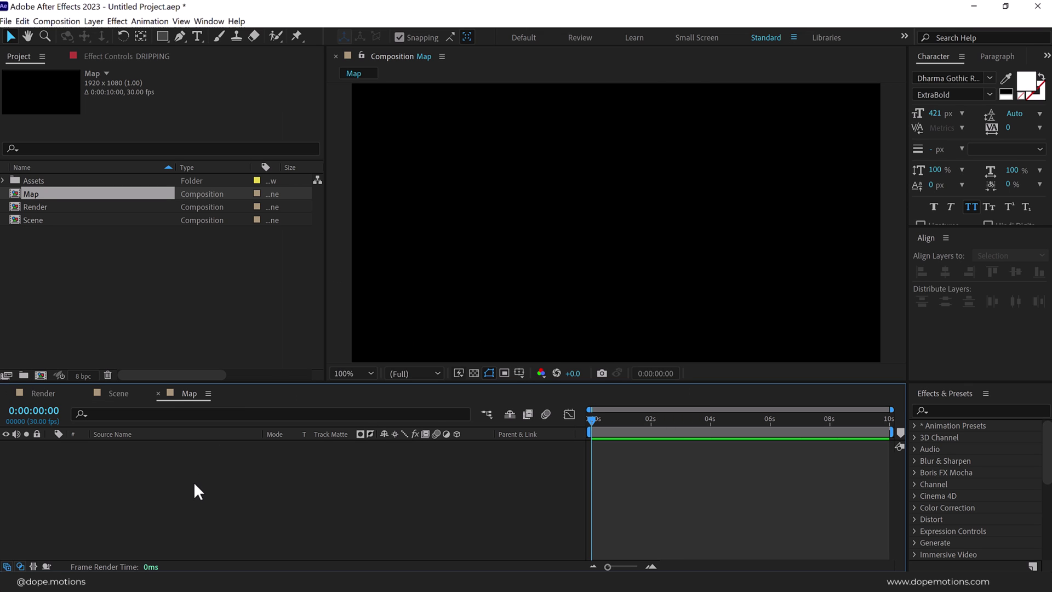
pyautogui.hotkey('ctrl', 'y')
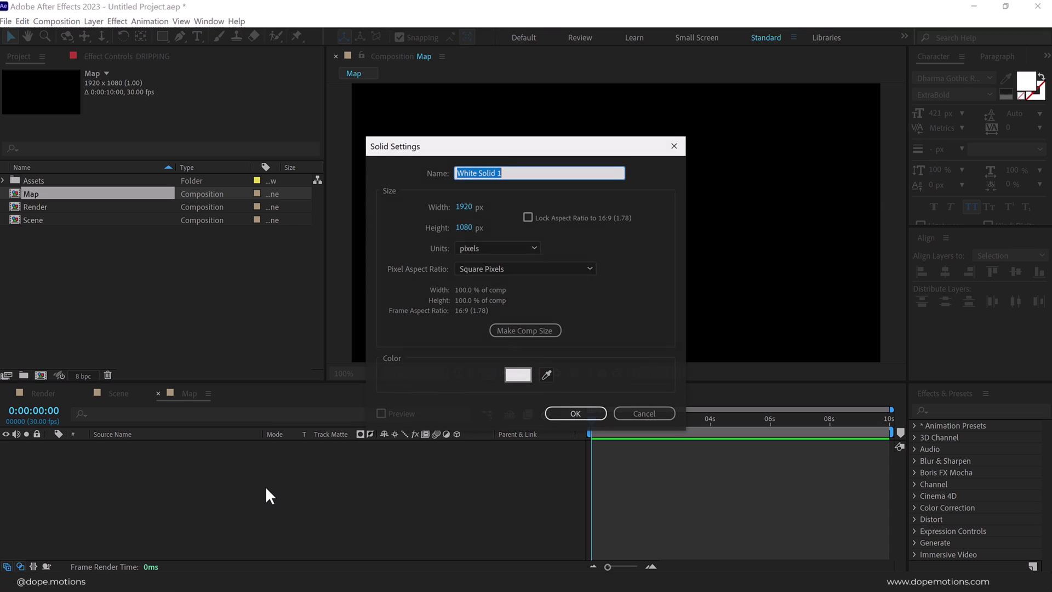
pyautogui.write('Fractal')
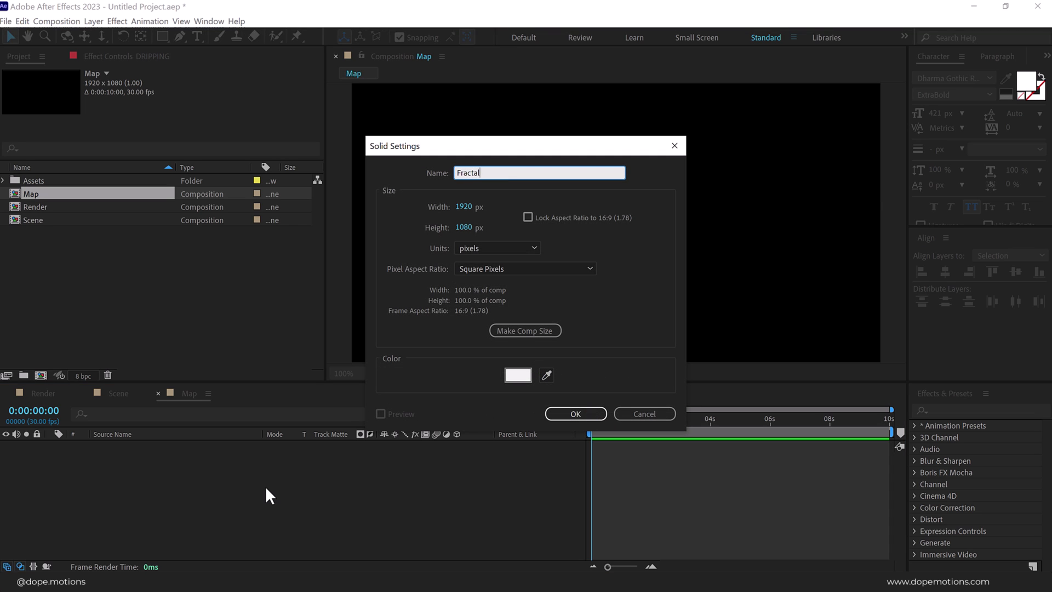
pyautogui.press('Return')
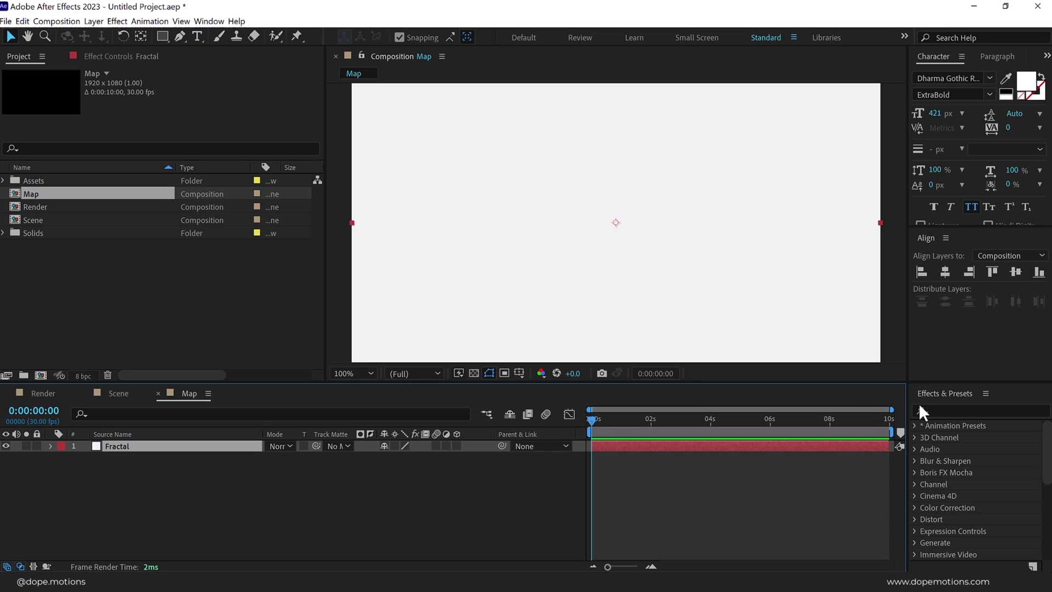
pyautogui.click(954, 410)
pyautogui.write('fractal')
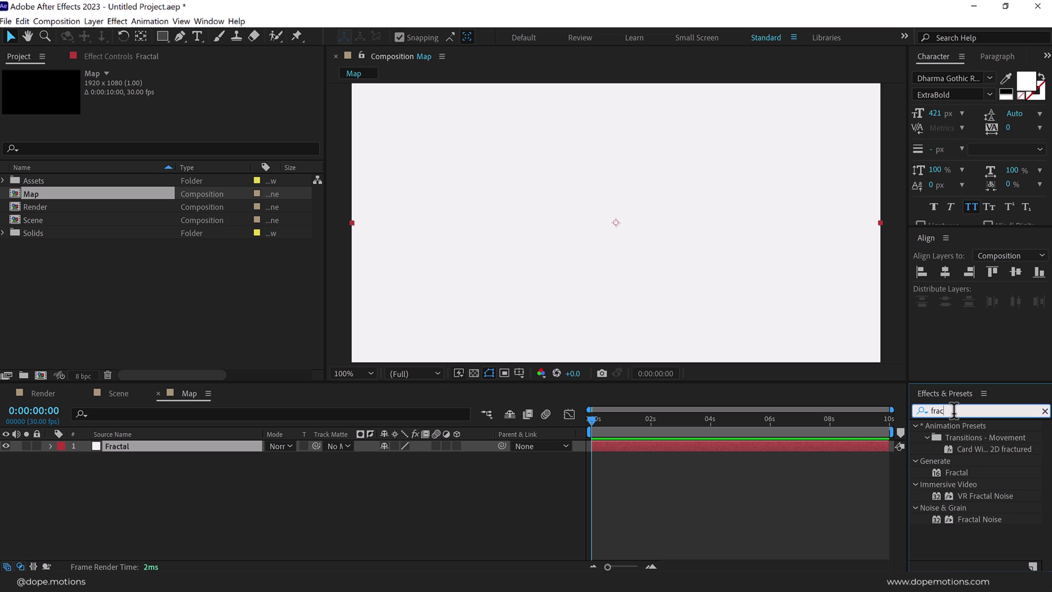
# - Apply Fractal Noise: Swirly type, Contrast 160, Uniform Scaling off, Scale Width 600
pyautogui.doubleClick(981, 483)
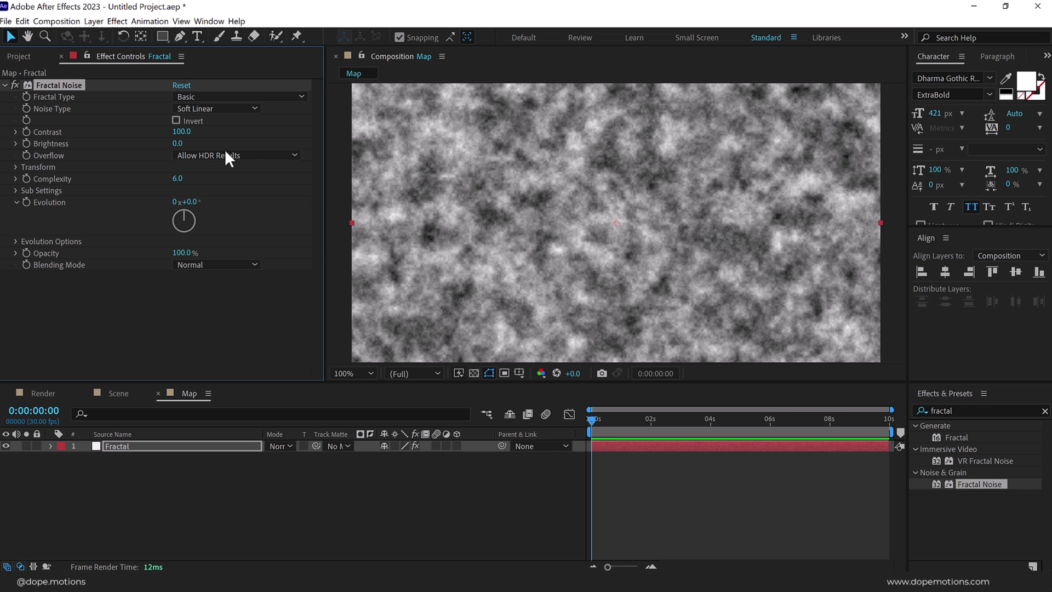
pyautogui.click(209, 97)
pyautogui.click(204, 229)
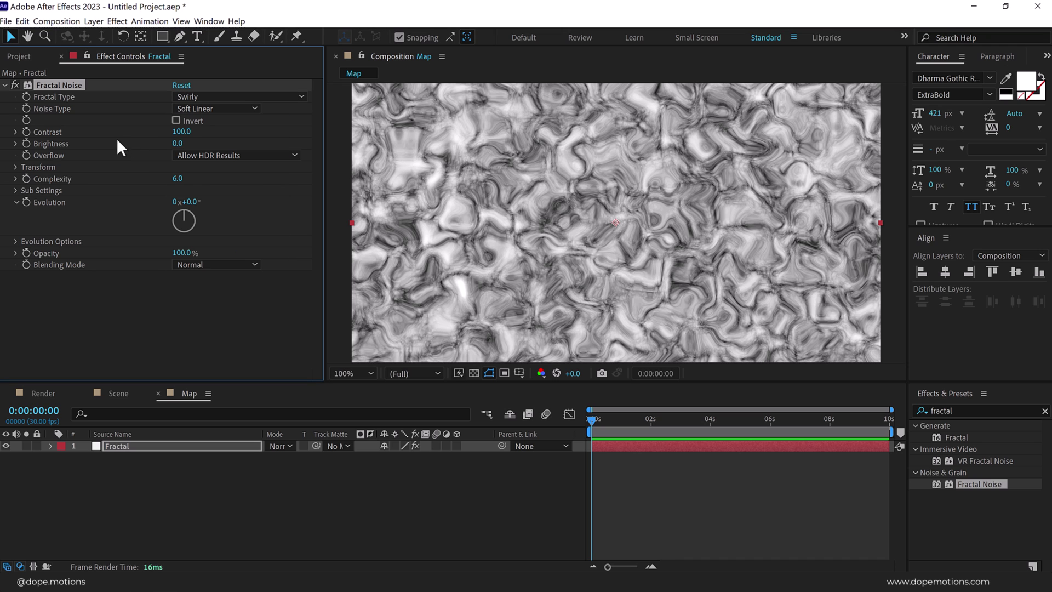
pyautogui.click(188, 132)
pyautogui.press('Return')
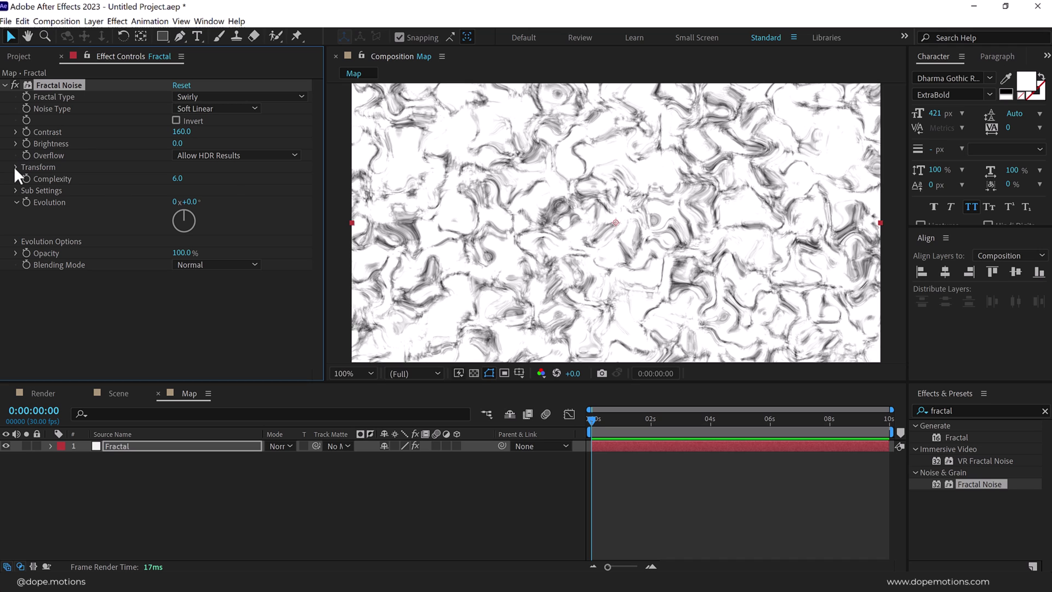
pyautogui.click(15, 167)
pyautogui.click(176, 190)
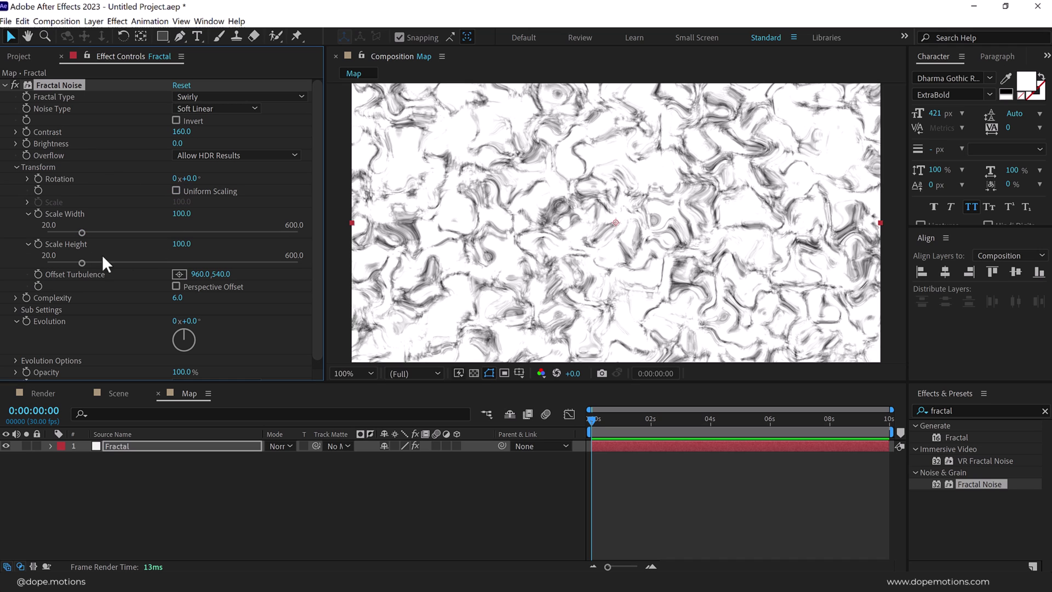
pyautogui.click(180, 214)
pyautogui.write('600')
pyautogui.press('Return')
# - Scale the Fractal layer to 300% and zoom out to see the whole comp
pyautogui.click(113, 443)
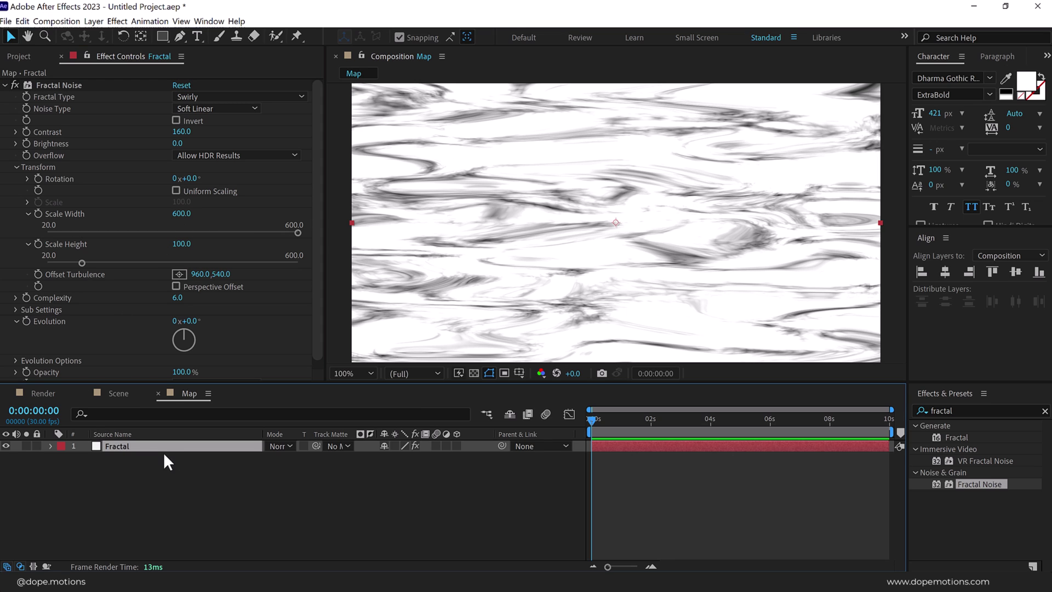
pyautogui.press('s')
pyautogui.click(418, 461)
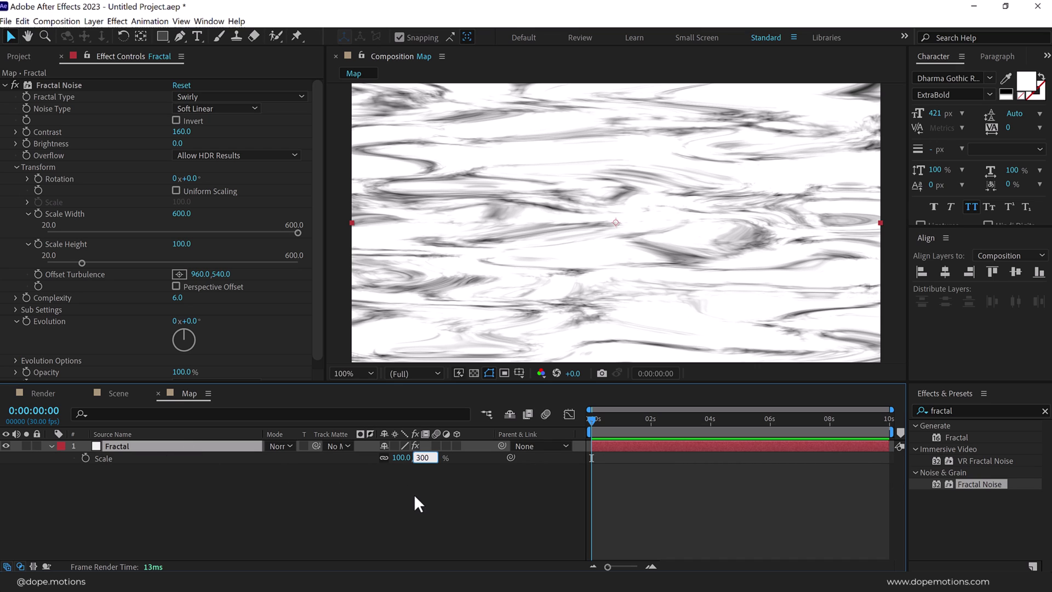
pyautogui.press('Return')
pyautogui.press(',')
pyautogui.press(',')
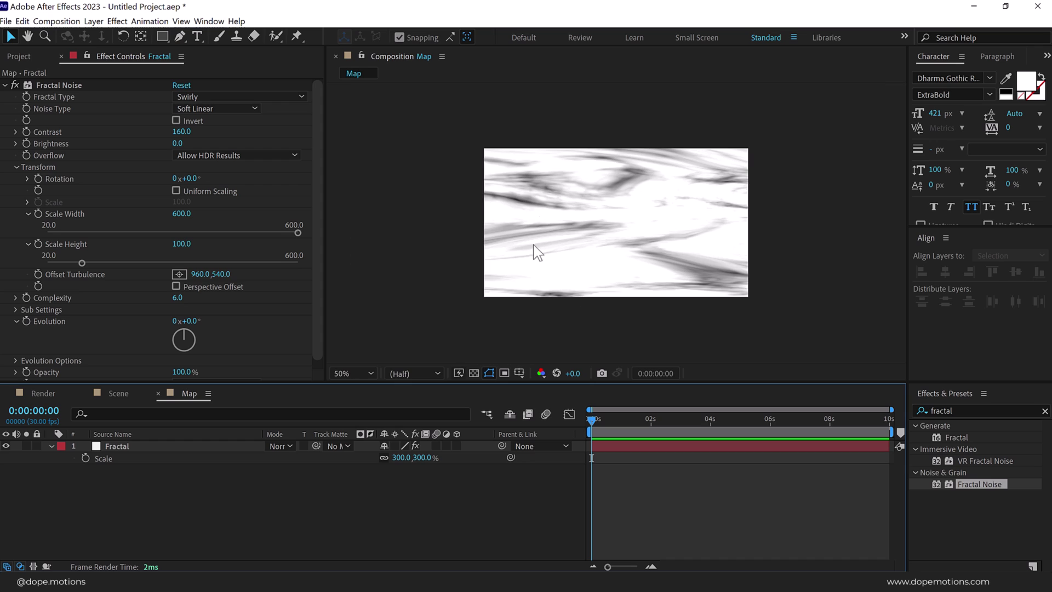
# - Collapse Fractal Noise and apply Polar Coordinates to the Fractal layer
pyautogui.click(4, 85)
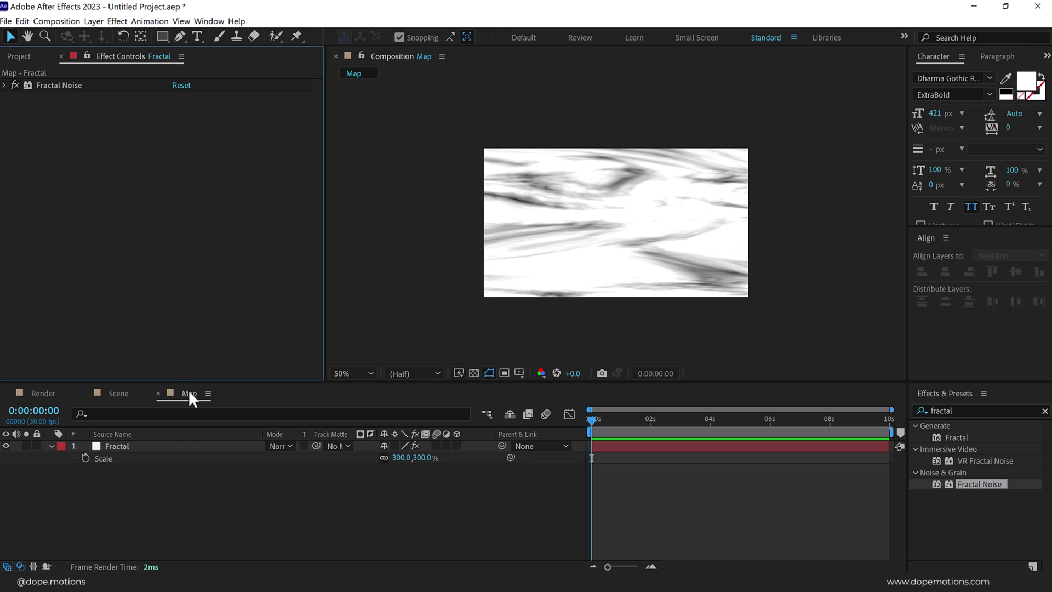
pyautogui.click(171, 449)
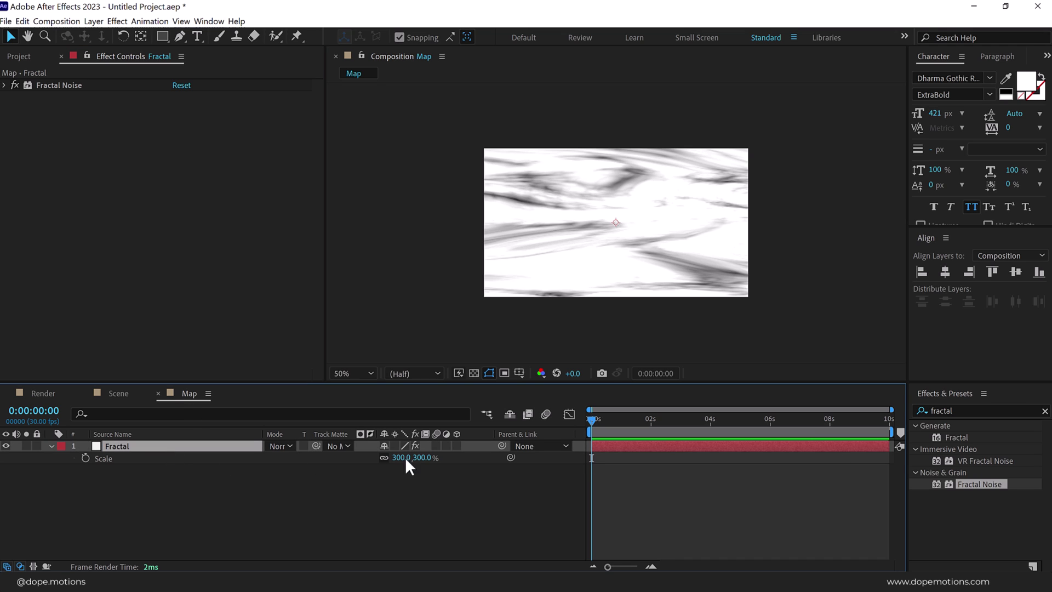
pyautogui.doubleClick(962, 411)
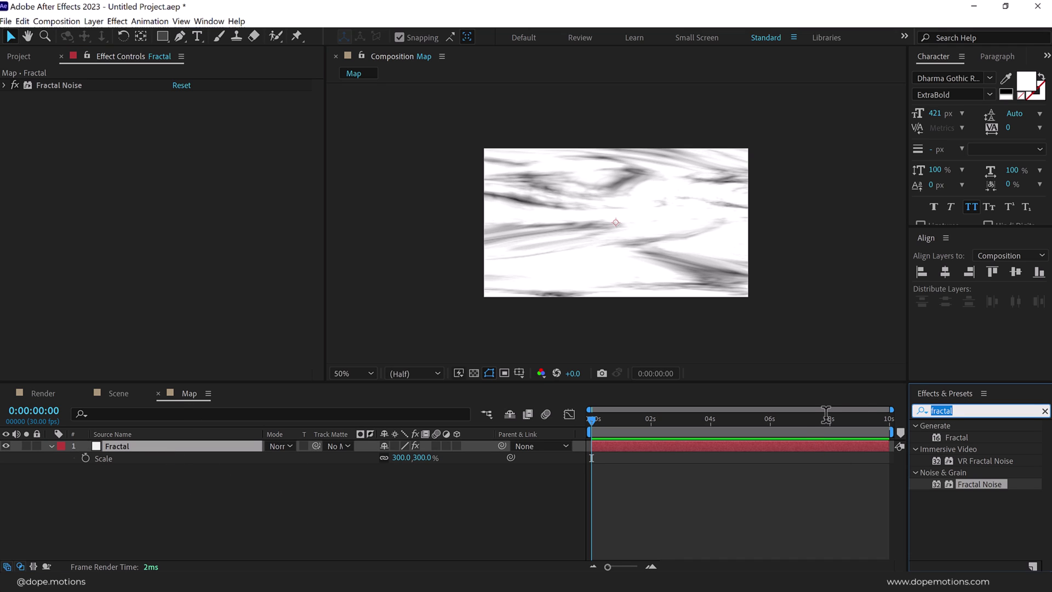
pyautogui.write('pola')
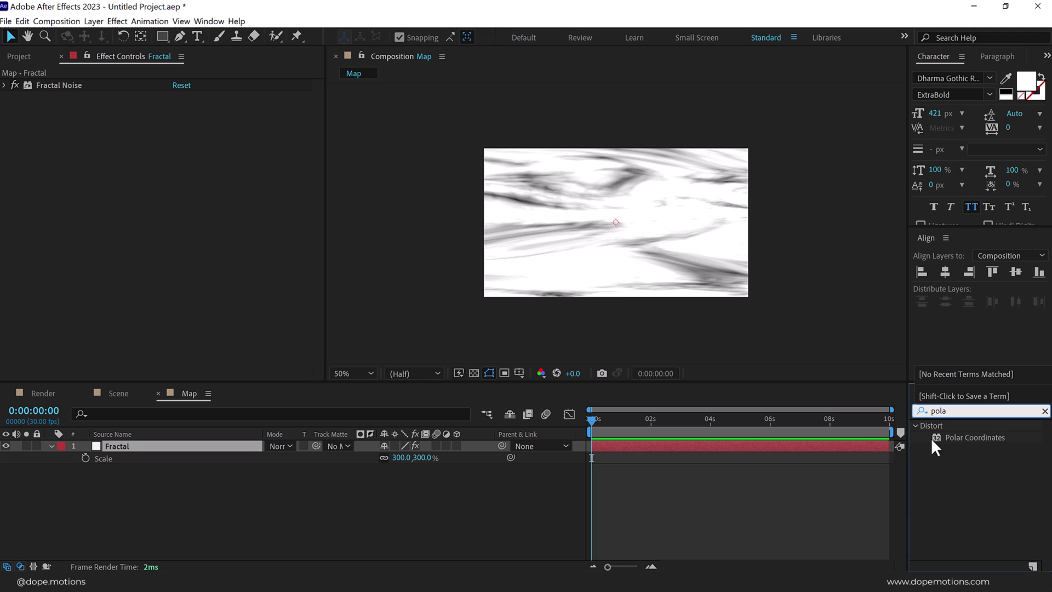
pyautogui.doubleClick(970, 437)
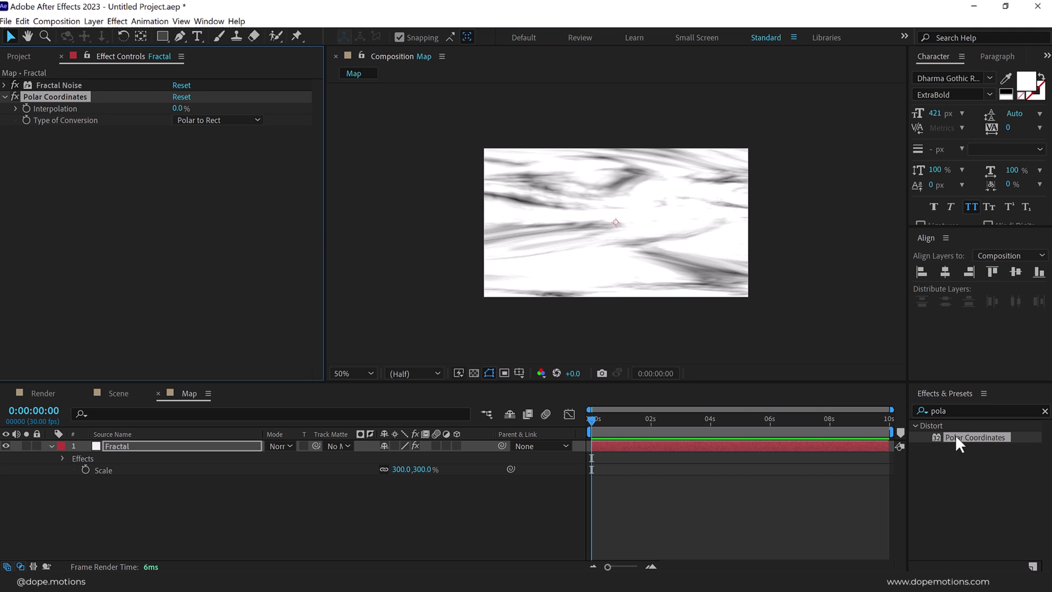
# - Set Polar Coordinates to Rect to Polar with 100% Interpolation
pyautogui.click(196, 120)
pyautogui.click(202, 133)
pyautogui.moveTo(178, 108); pyautogui.dragTo(418, 117)
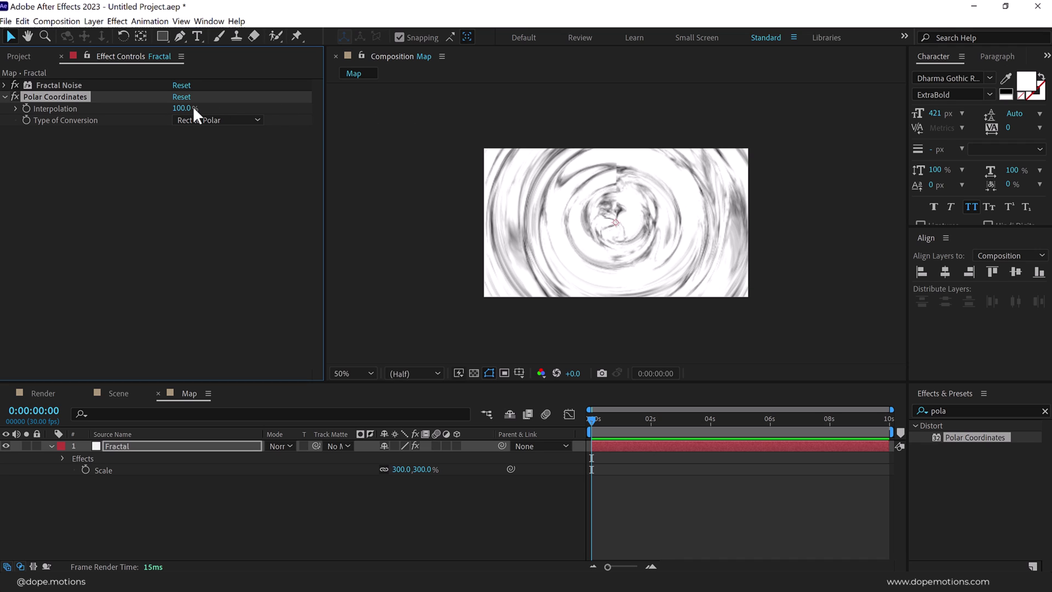
pyautogui.click(967, 410)
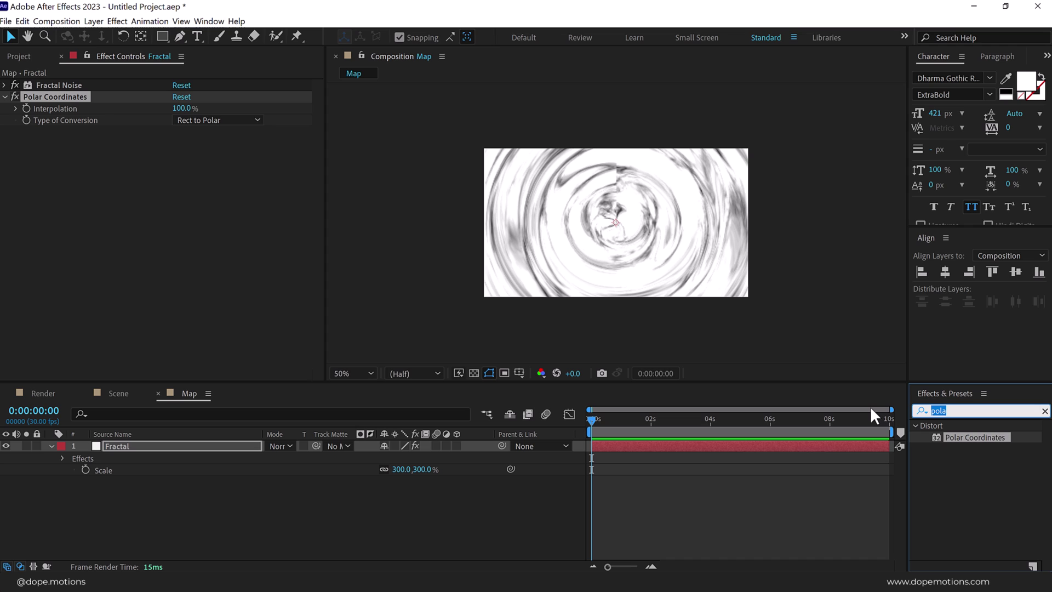
# - Add Luma Key to Fractal with Key Out Brighter at Threshold 179, viewed at 100%
pyautogui.write('luma')
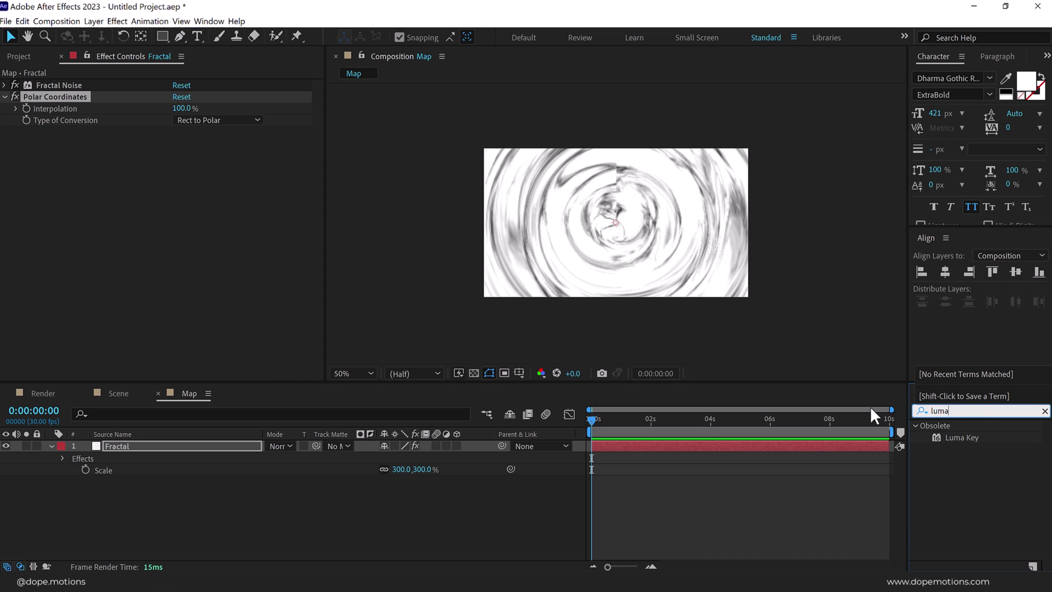
pyautogui.doubleClick(960, 438)
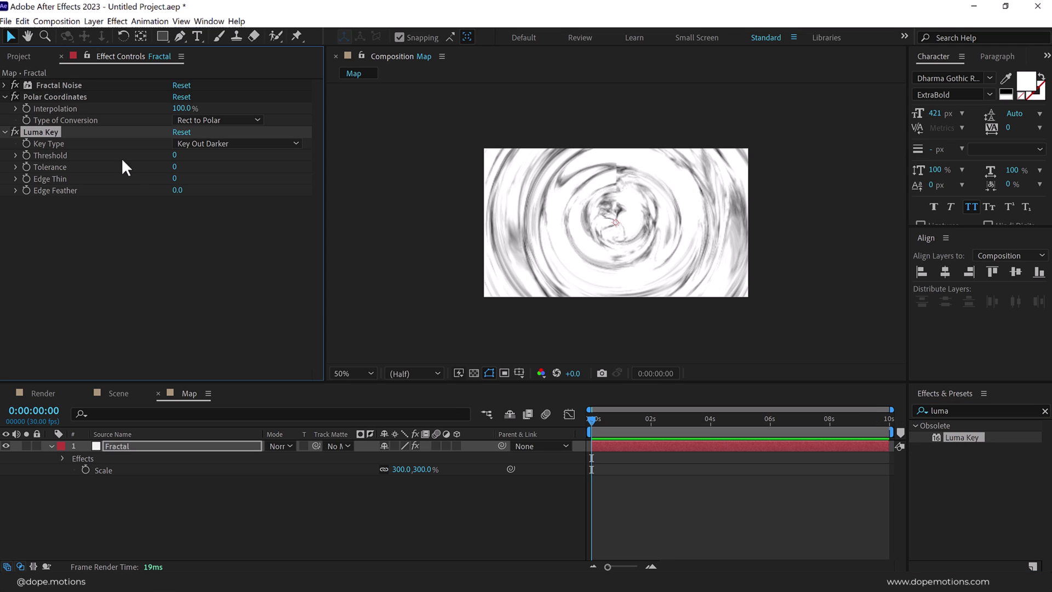
pyautogui.click(219, 143)
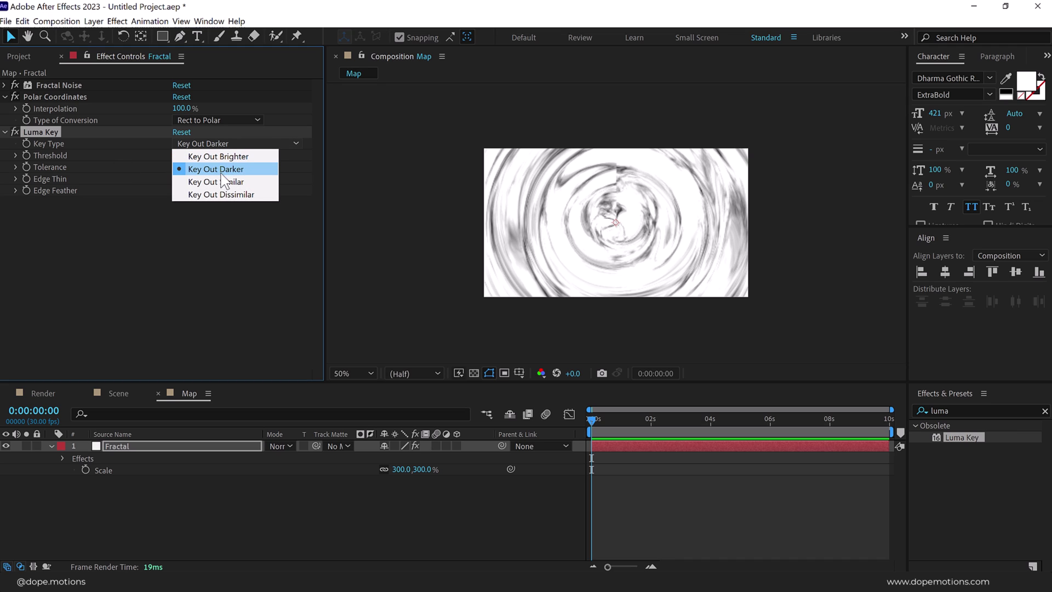
pyautogui.click(217, 157)
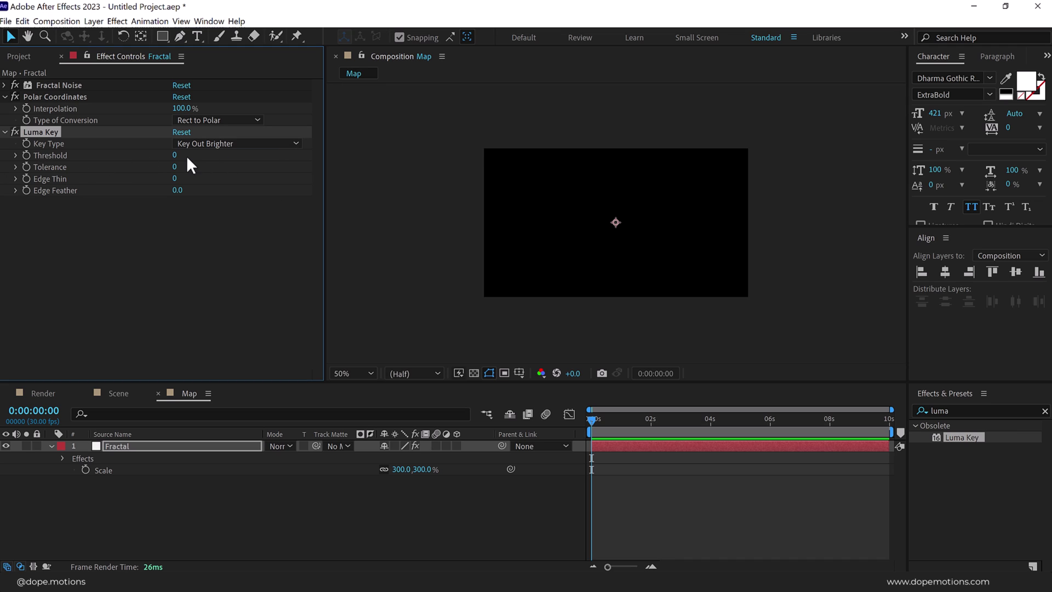
pyautogui.moveTo(173, 155); pyautogui.dragTo(315, 173)
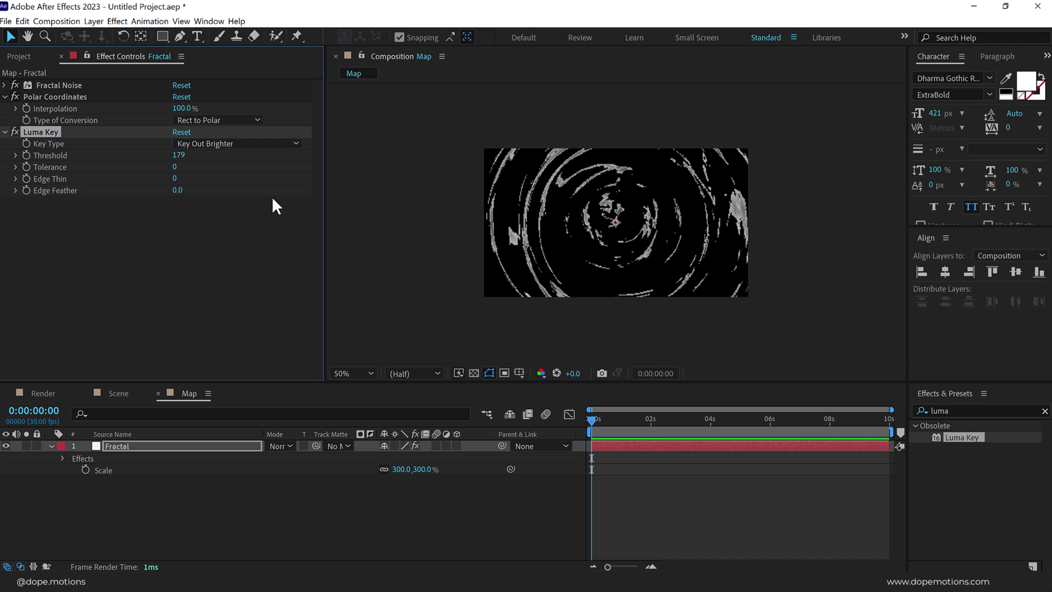
pyautogui.press('/')
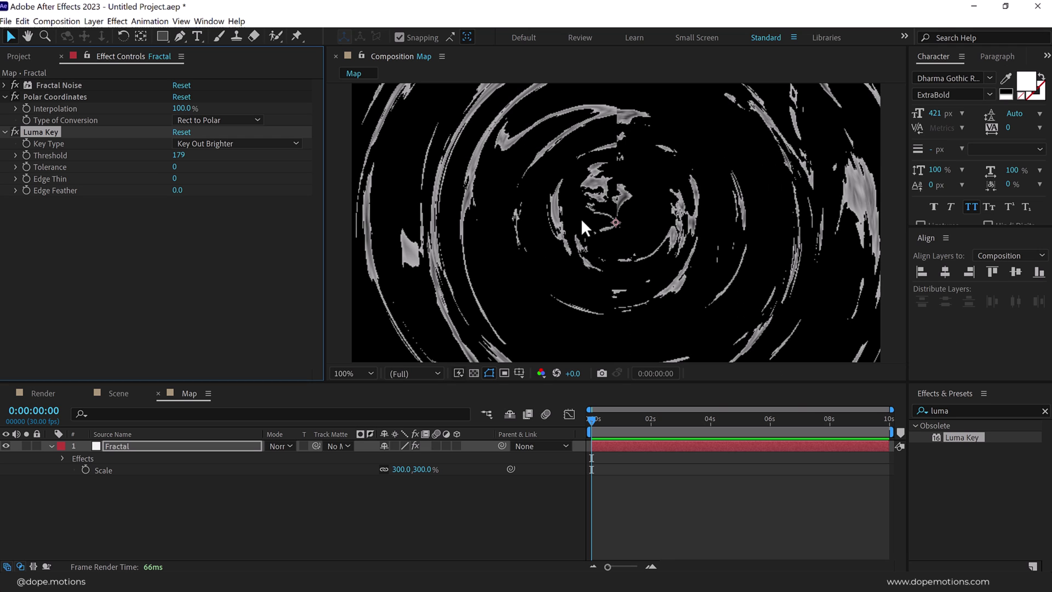
# - Add Gaussian Blur at Blurriness 10 to the Fractal layer, then collapse its properties
pyautogui.doubleClick(959, 411)
pyautogui.write('gauss')
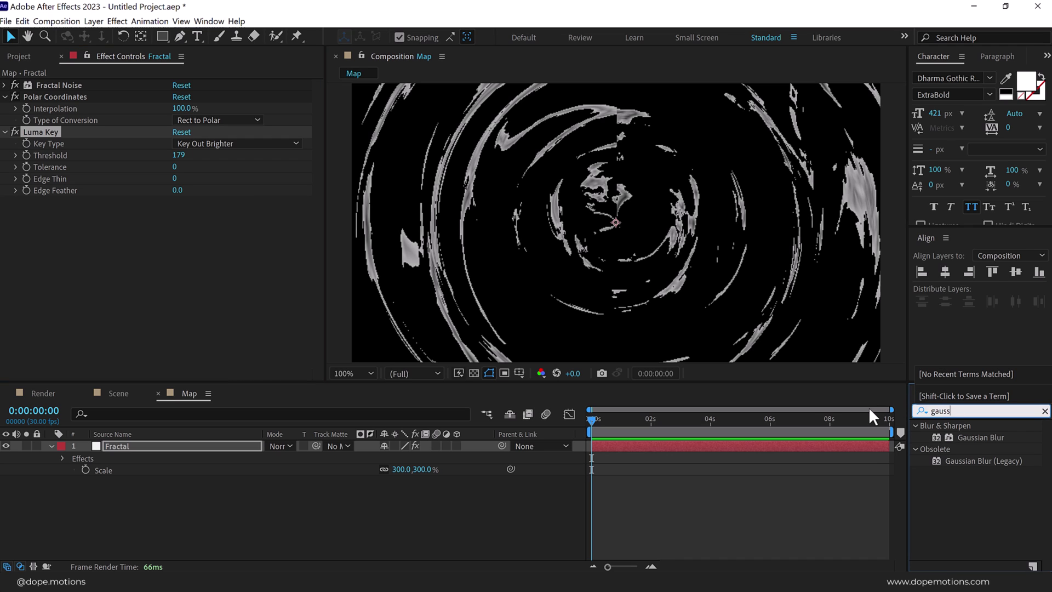
pyautogui.doubleClick(973, 437)
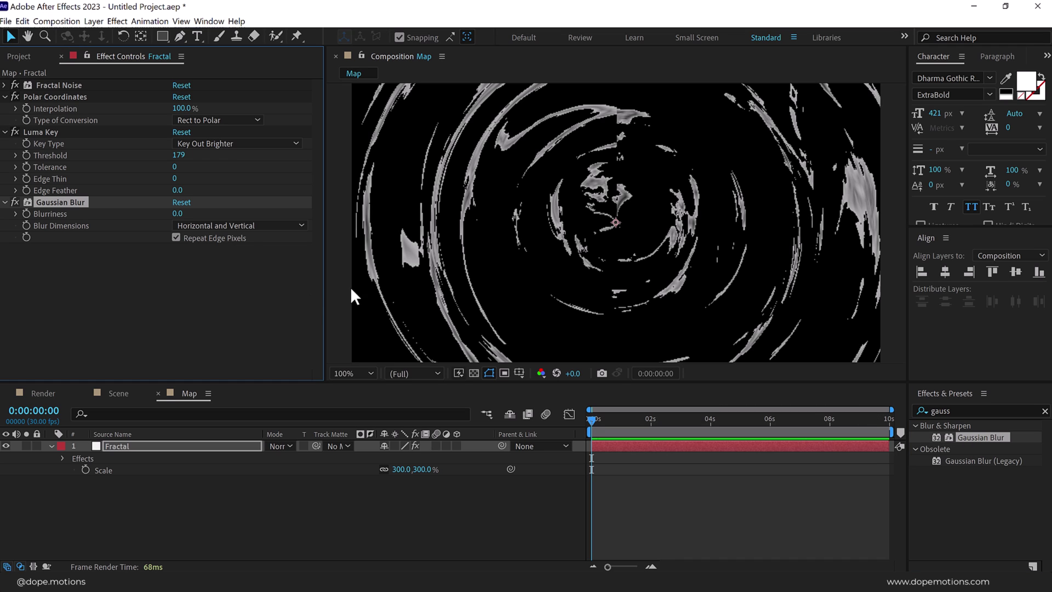
pyautogui.click(179, 214)
pyautogui.press('Return')
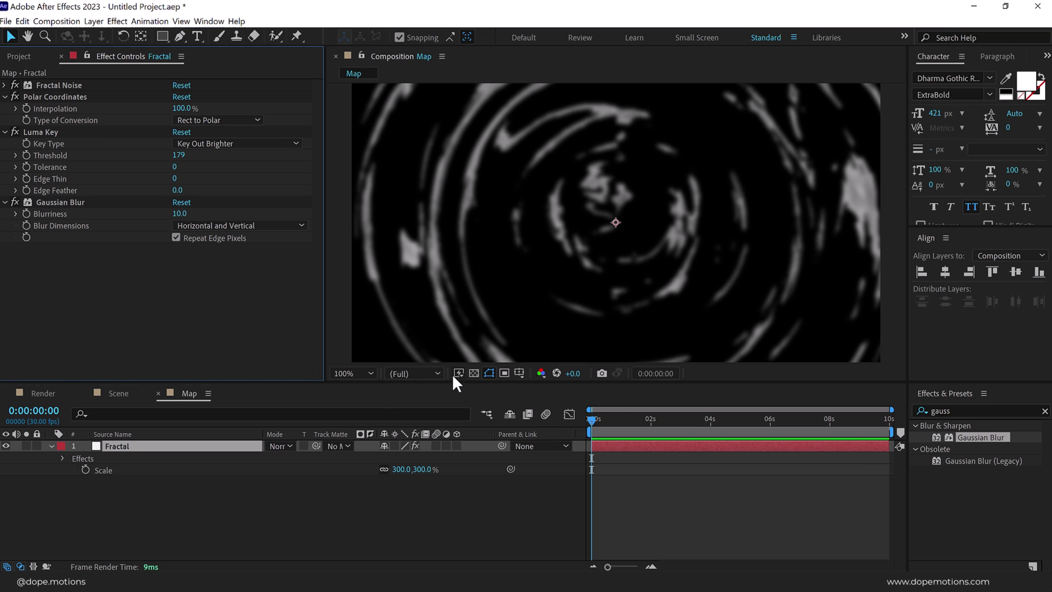
pyautogui.click(473, 372)
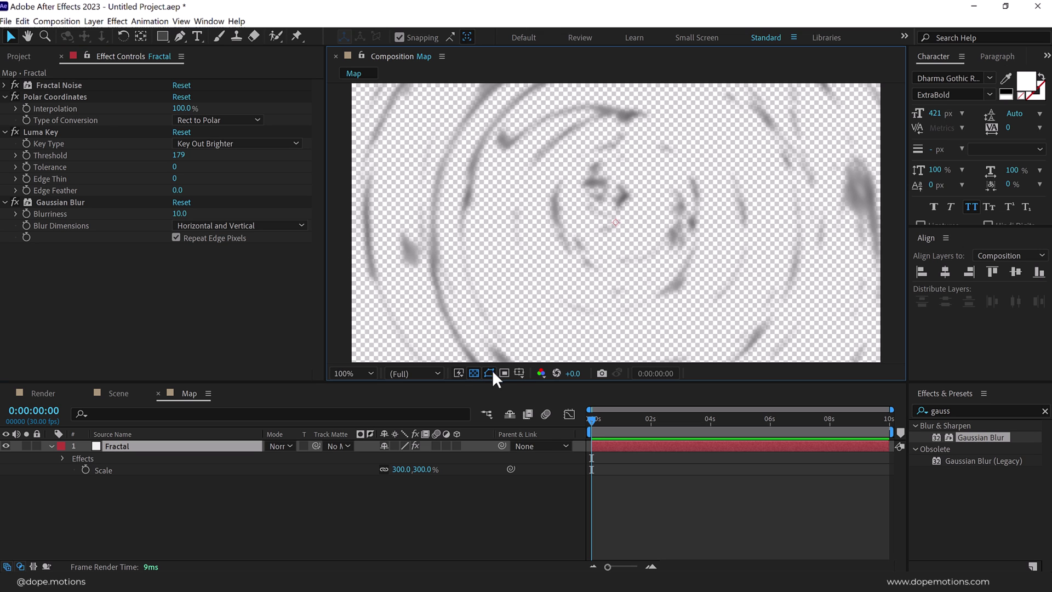
pyautogui.click(474, 371)
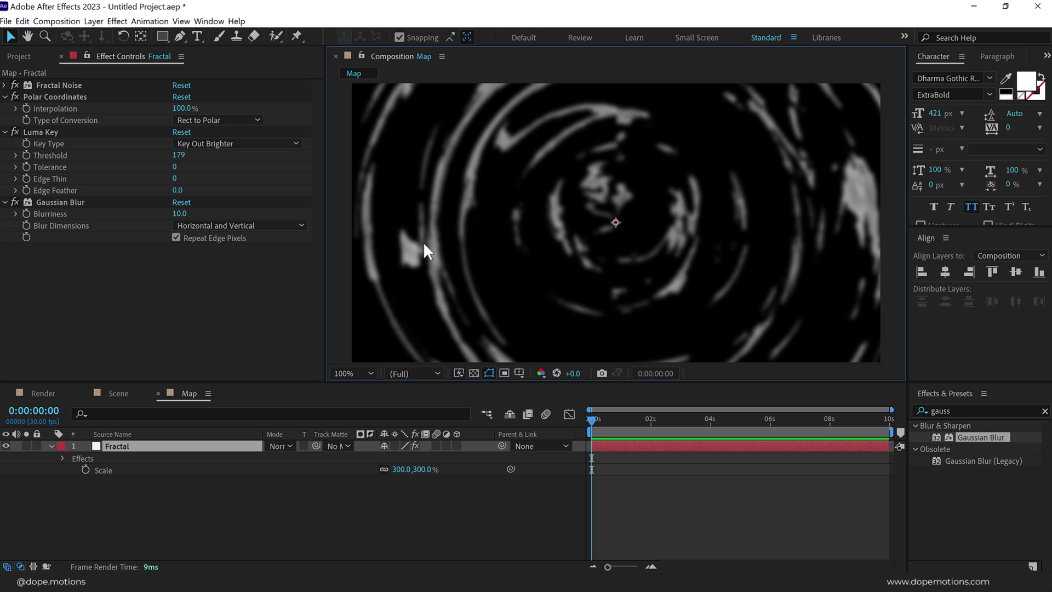
pyautogui.click(137, 513)
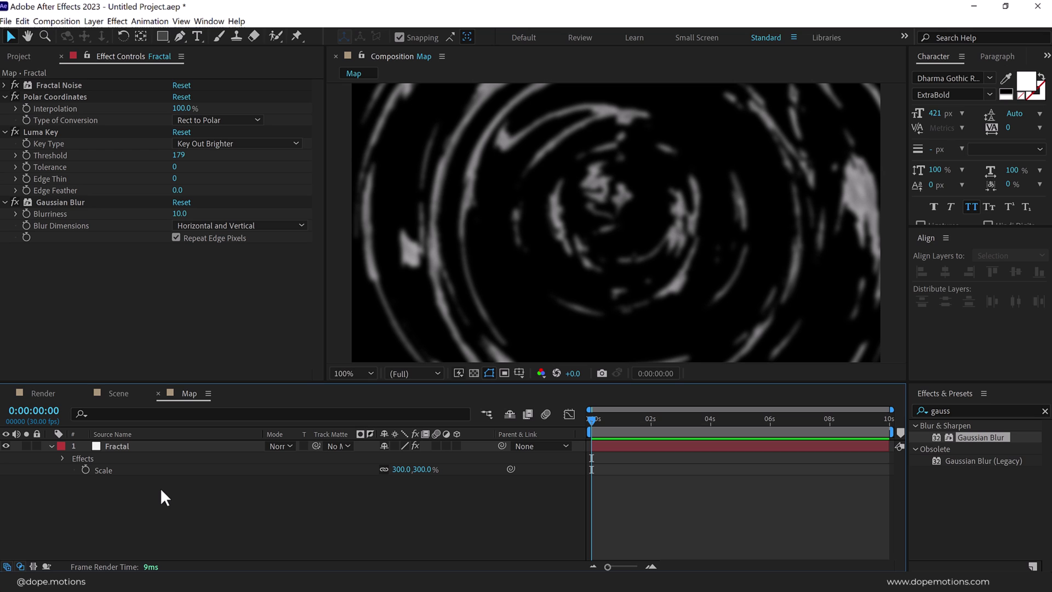
pyautogui.click(51, 446)
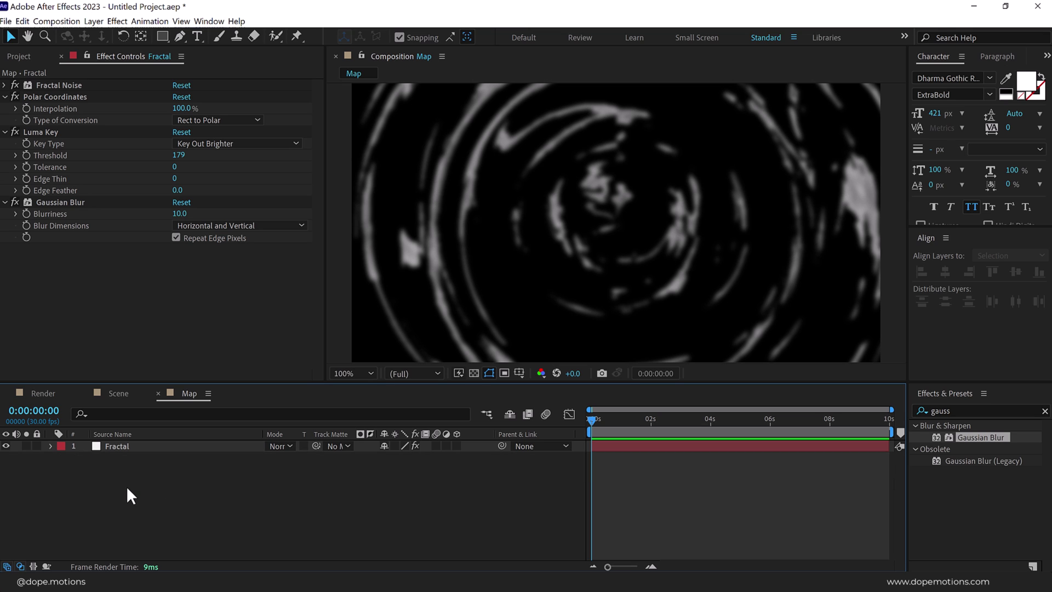
# - Create a solid named BG and place it below the Fractal layer
pyautogui.hotkey('ctrl', 'y')
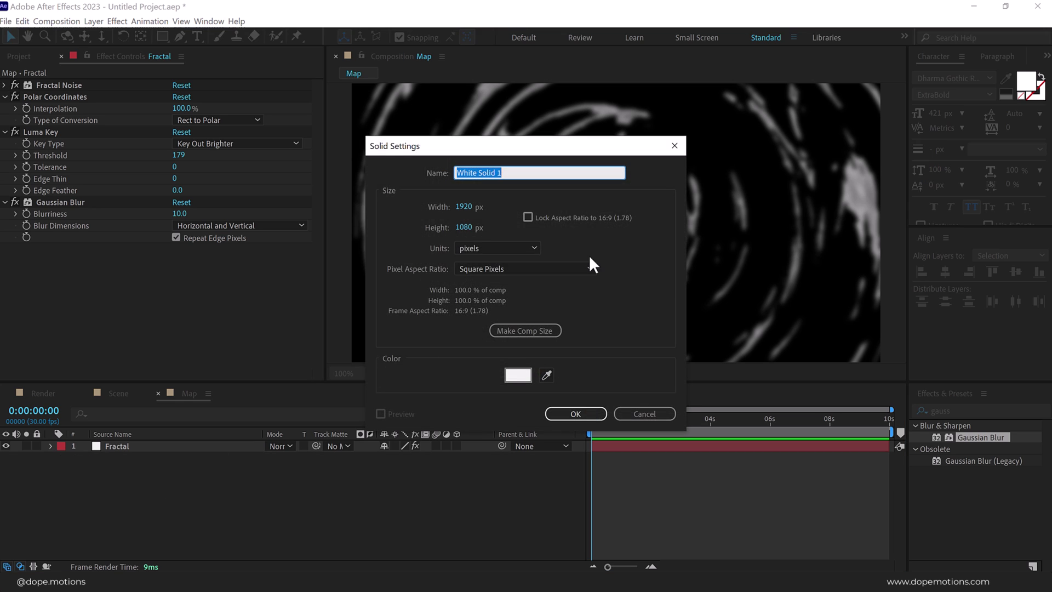
pyautogui.write('BG')
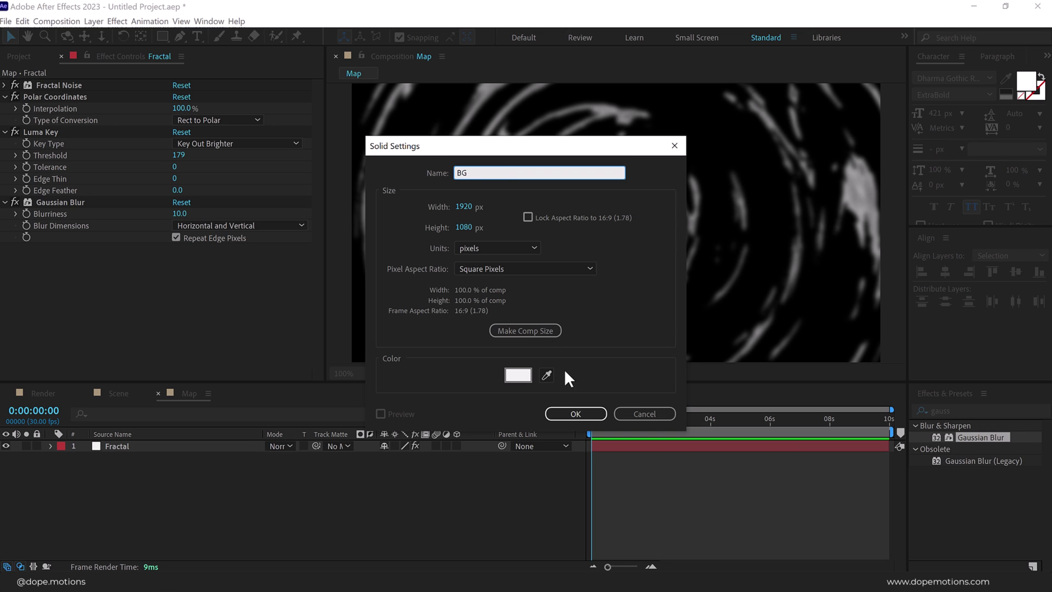
pyautogui.click(573, 413)
pyautogui.moveTo(132, 446); pyautogui.dragTo(136, 479)
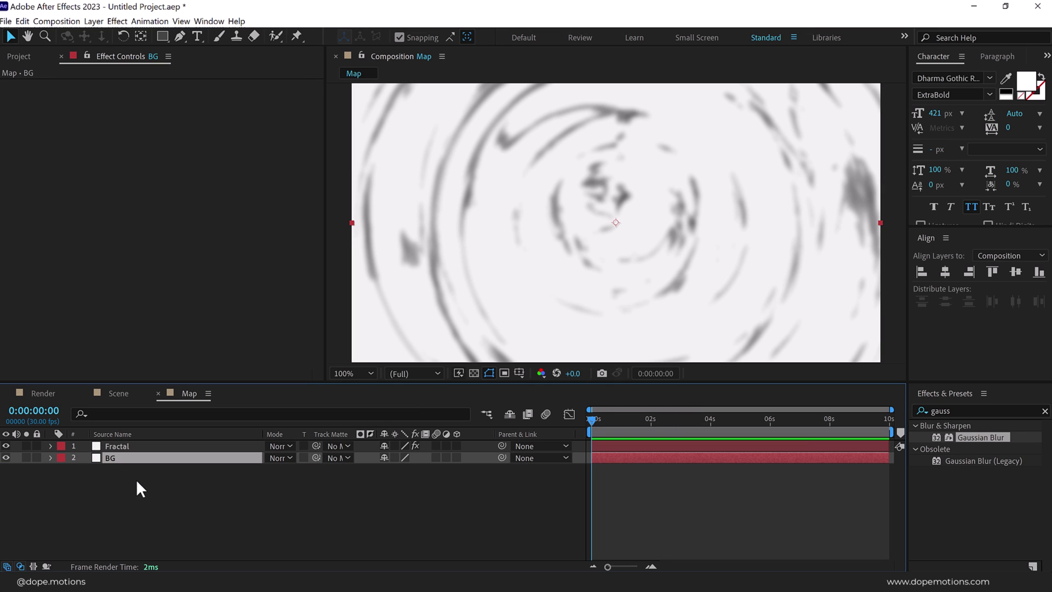
# - Give BG a radial, colour-swapped Gradient Ramp centred at 960,550 with its end far below the frame
pyautogui.click(971, 409)
pyautogui.write('ramp')
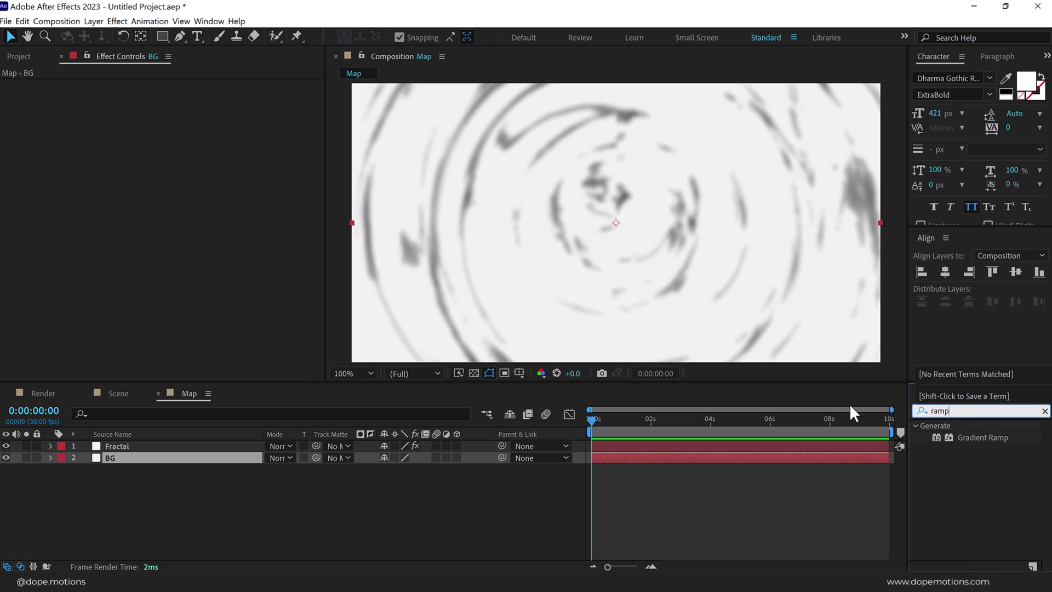
pyautogui.doubleClick(964, 436)
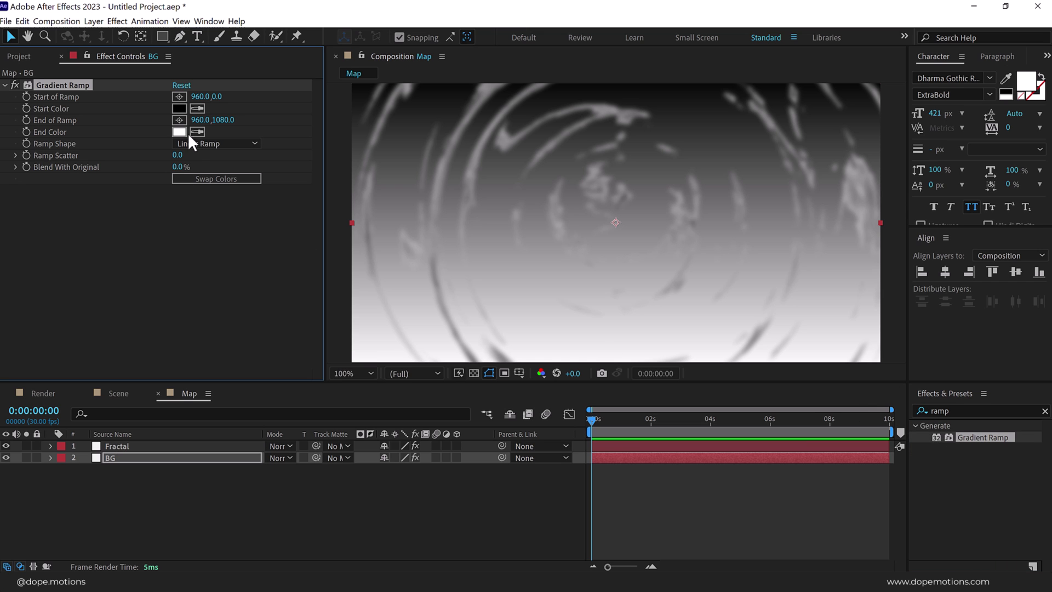
pyautogui.press(',')
pyautogui.press(',')
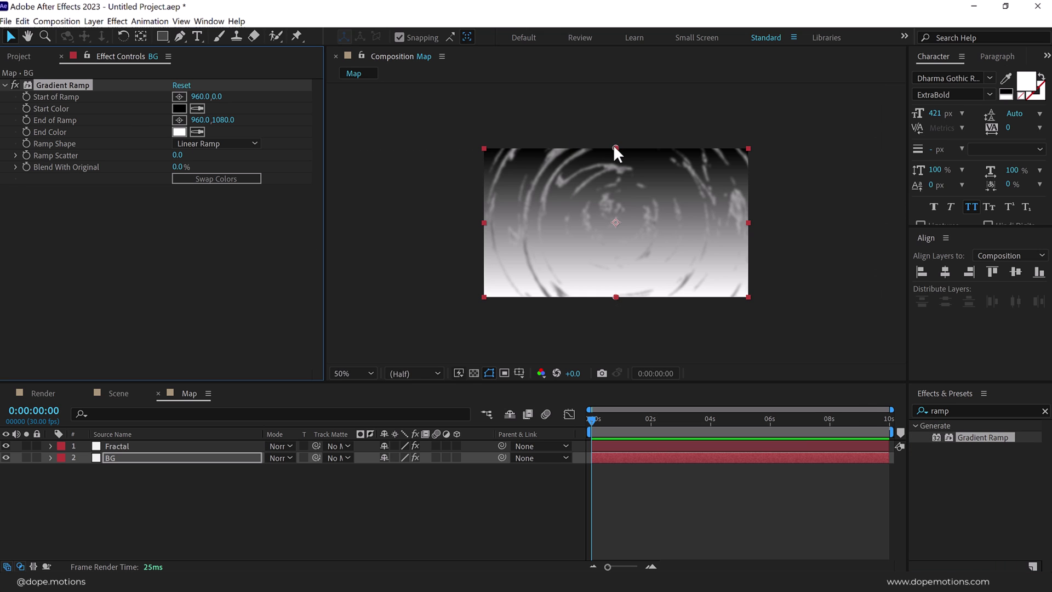
pyautogui.moveTo(614, 146); pyautogui.dragTo(614, 222)
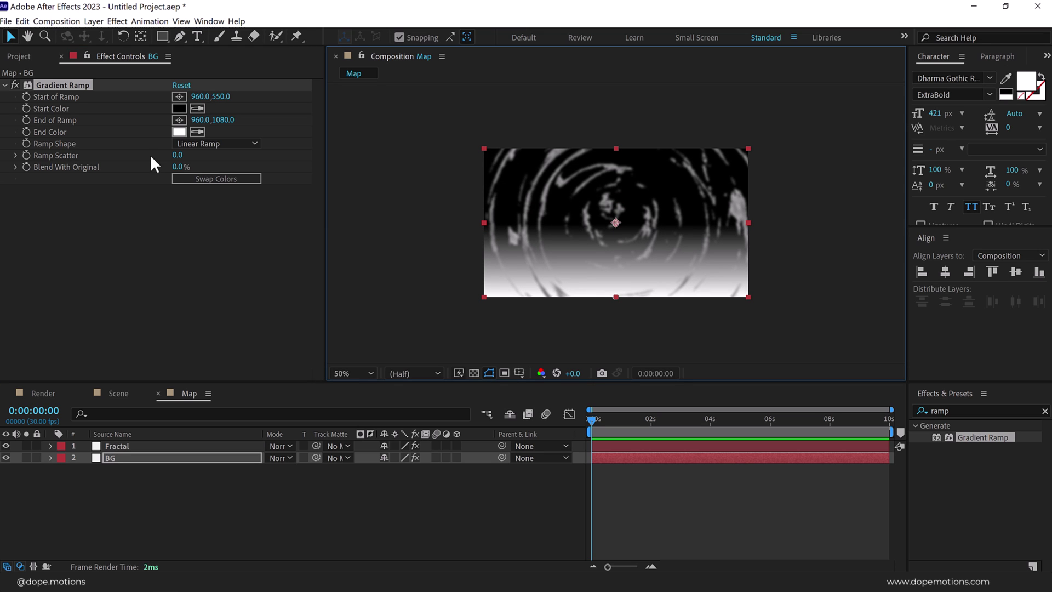
pyautogui.click(195, 145)
pyautogui.click(204, 169)
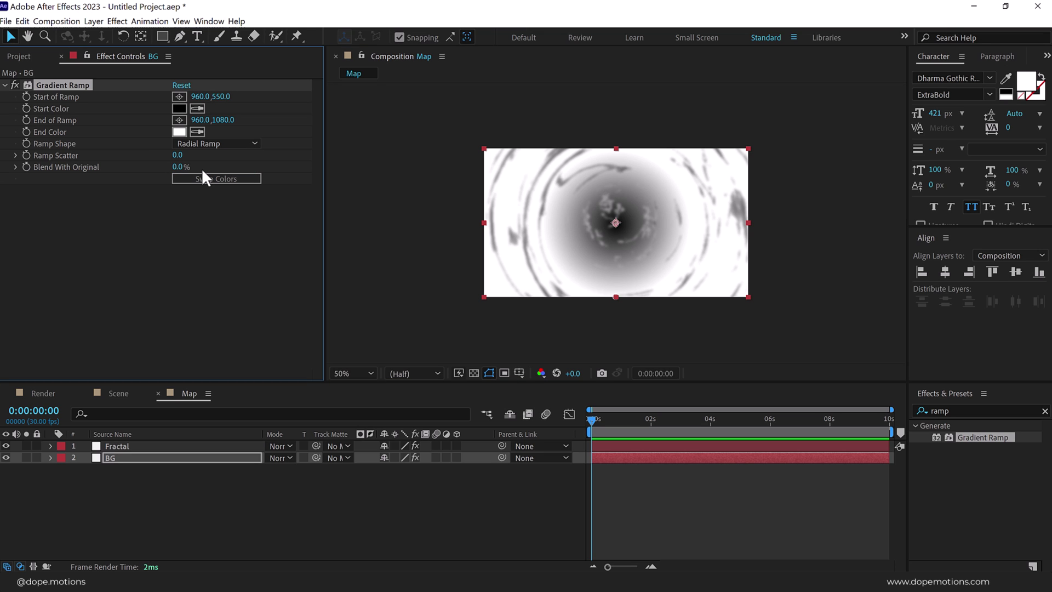
pyautogui.click(199, 175)
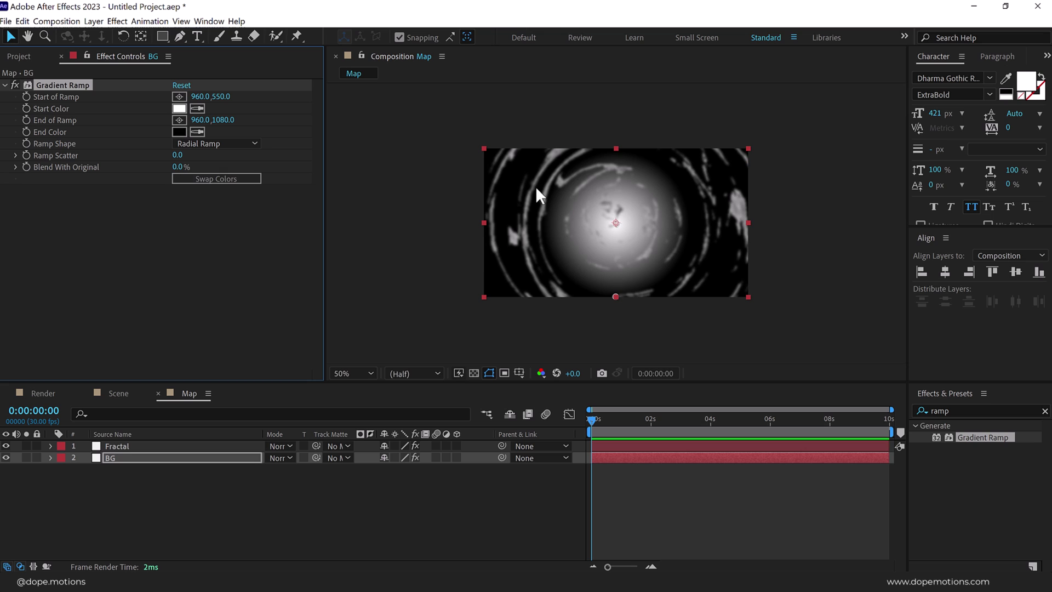
pyautogui.press(',')
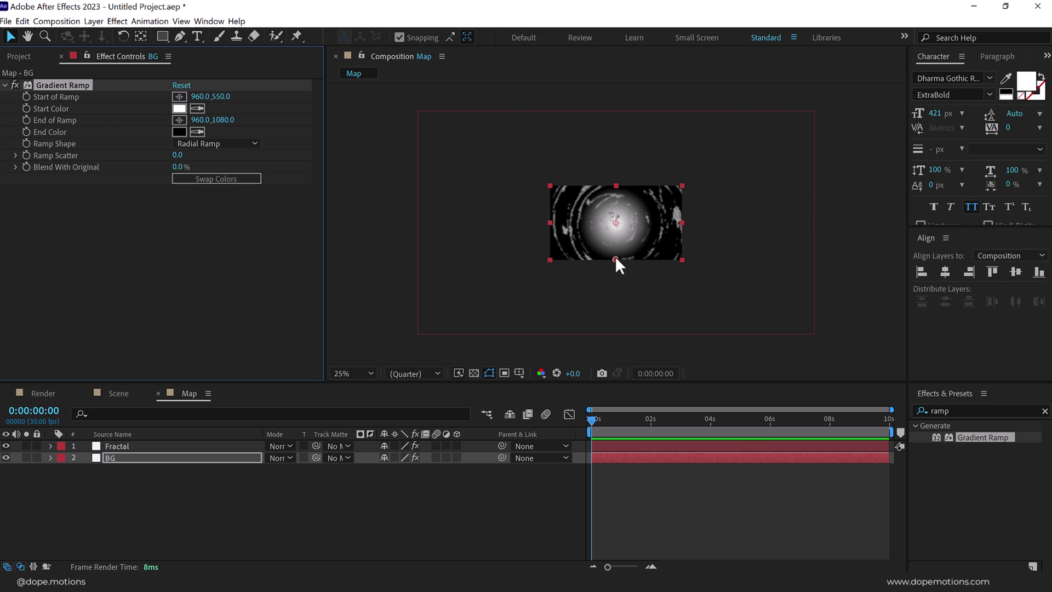
pyautogui.moveTo(615, 260); pyautogui.dragTo(617, 312)
pyautogui.click(616, 305)
pyautogui.press('.')
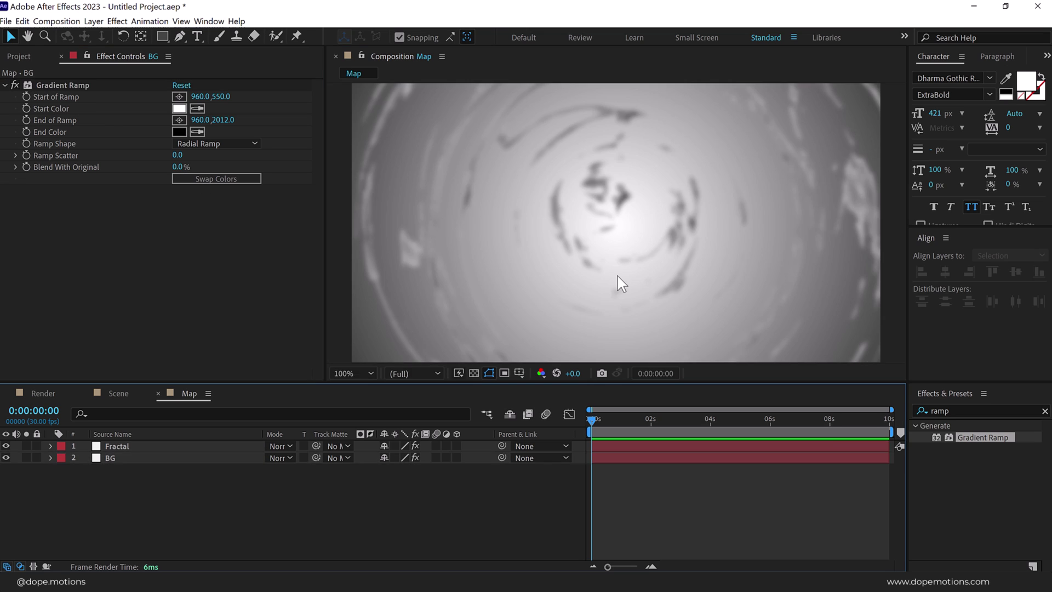
# - Return to the Scene comp, collapse the DRIPPING layer and show the Project items
pyautogui.click(119, 393)
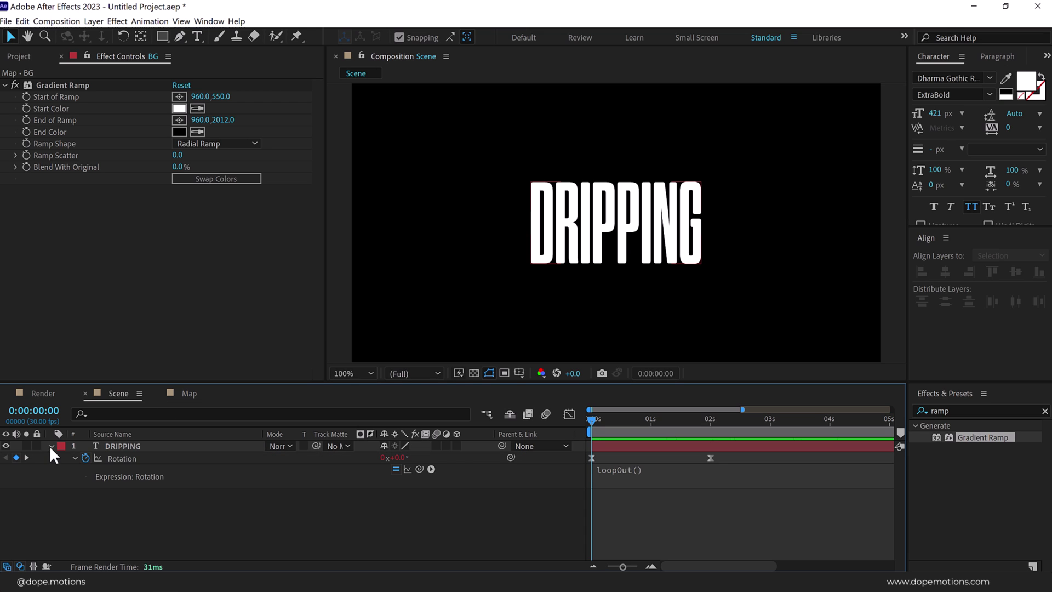
pyautogui.click(50, 446)
pyautogui.click(19, 56)
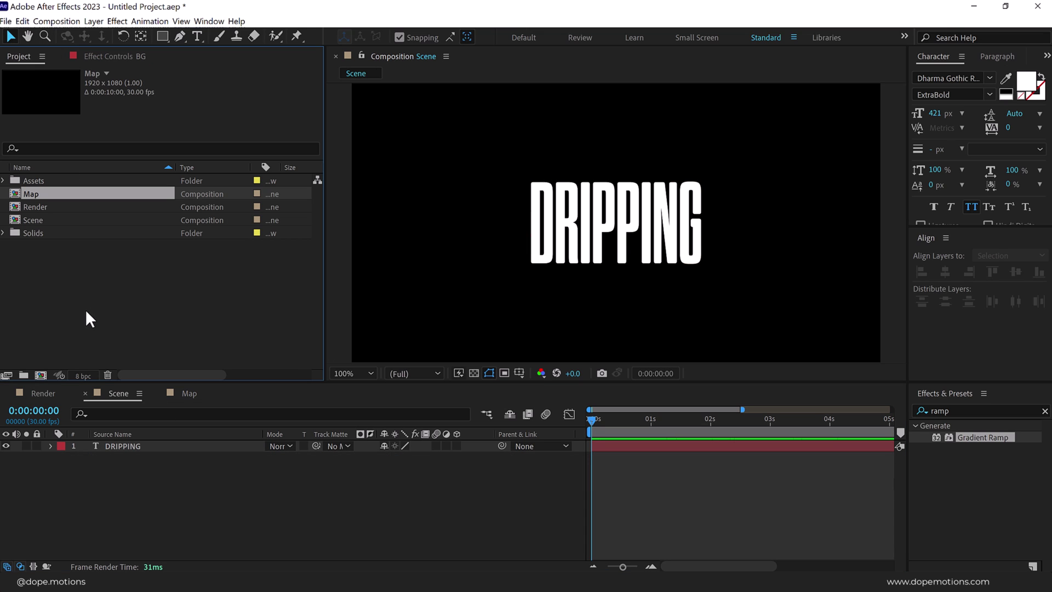
# - Add the Map comp to the Scene timeline as a hidden layer
pyautogui.moveTo(41, 197); pyautogui.dragTo(121, 452)
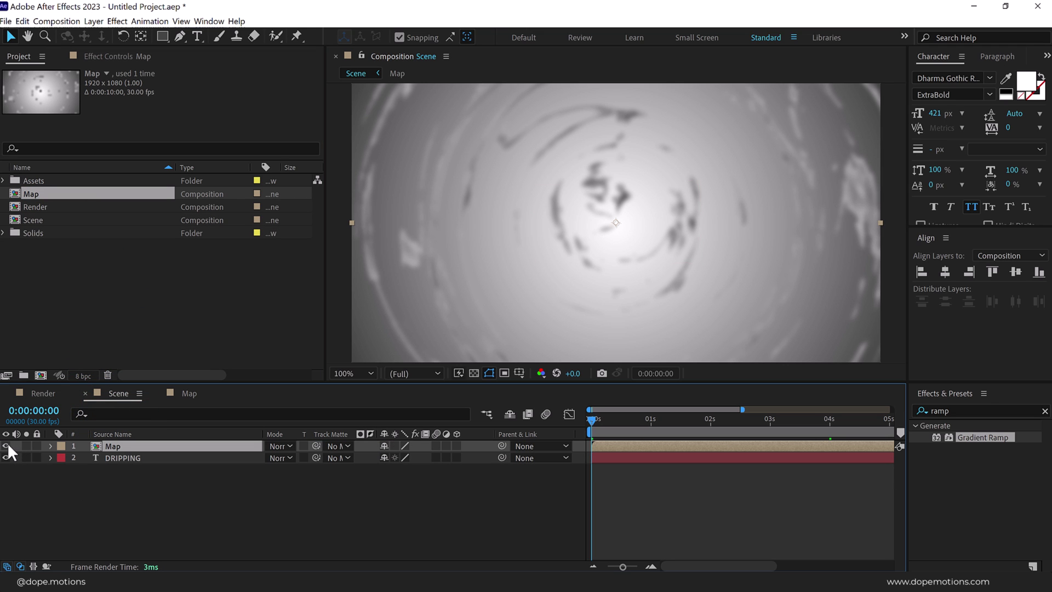
pyautogui.click(7, 445)
pyautogui.click(98, 517)
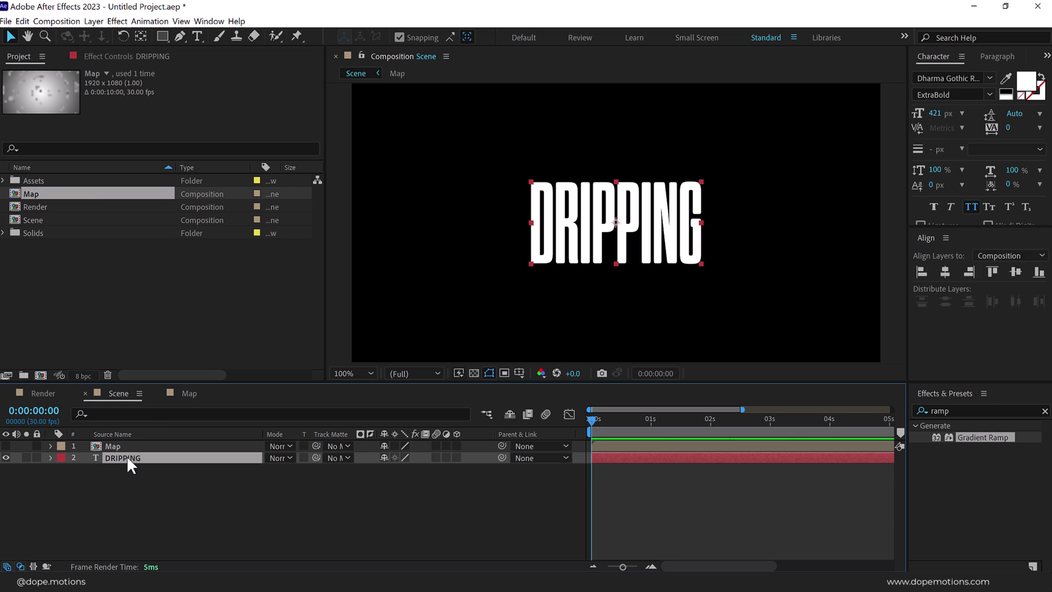
# - Apply Time Displacement to DRIPPING using the Map layer, and scrub to preview the distortion
pyautogui.click(956, 410)
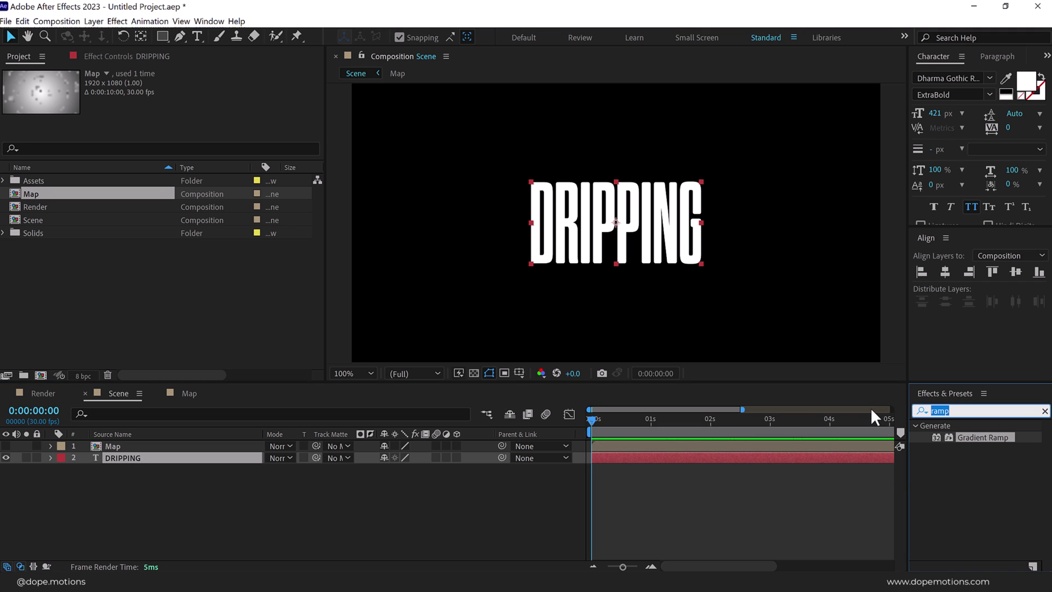
pyautogui.write('time d')
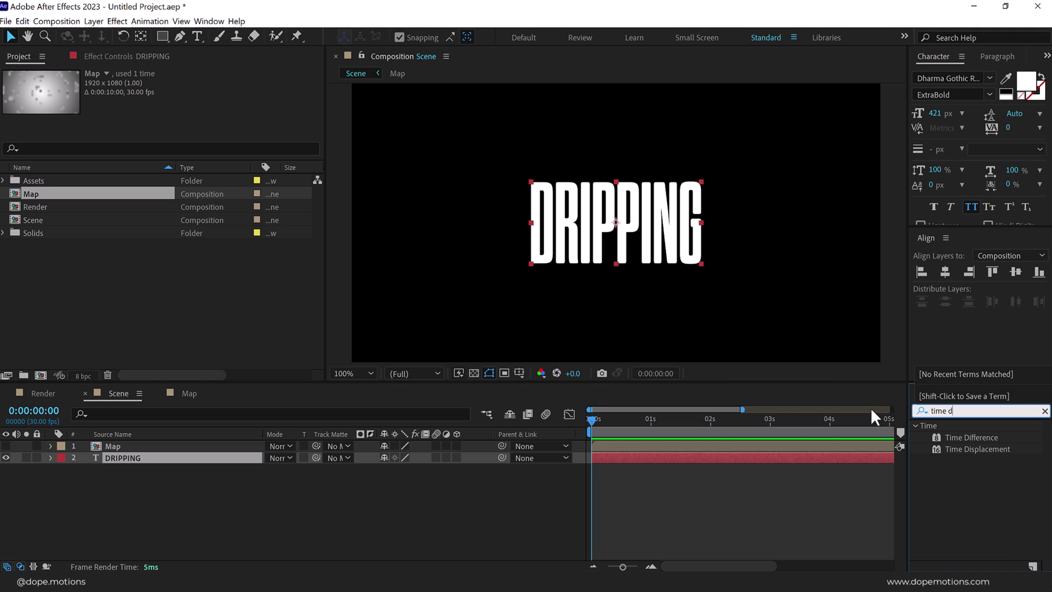
pyautogui.click(956, 444)
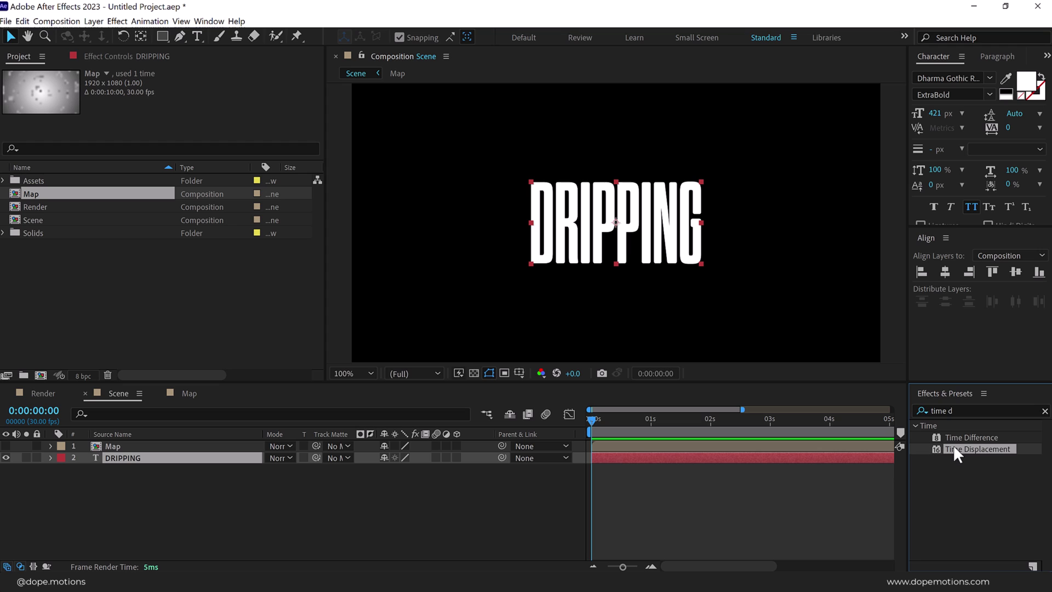
pyautogui.click(113, 55)
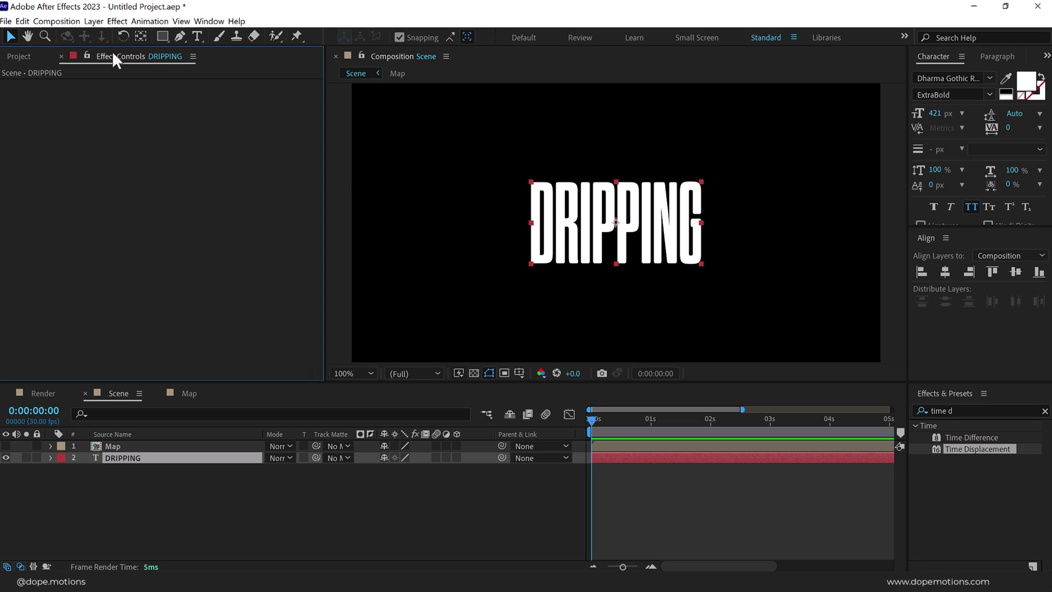
pyautogui.doubleClick(973, 443)
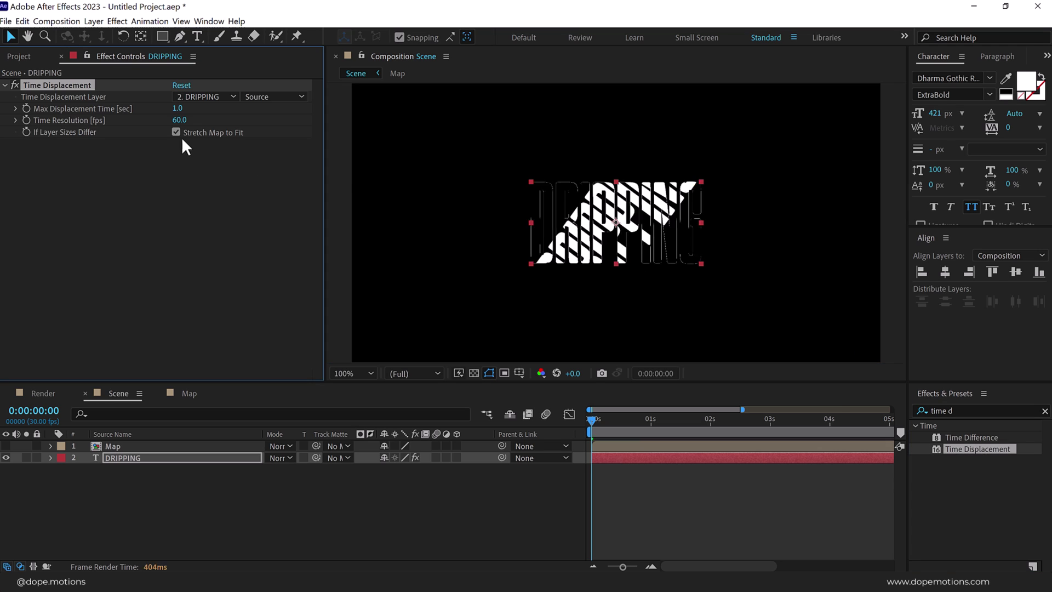
pyautogui.click(180, 97)
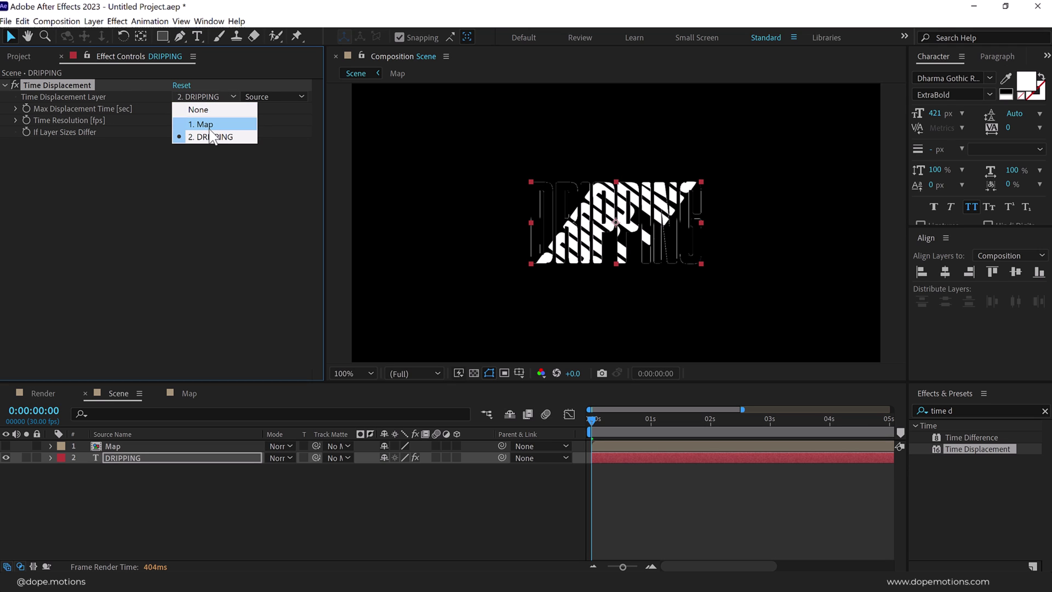
pyautogui.click(209, 123)
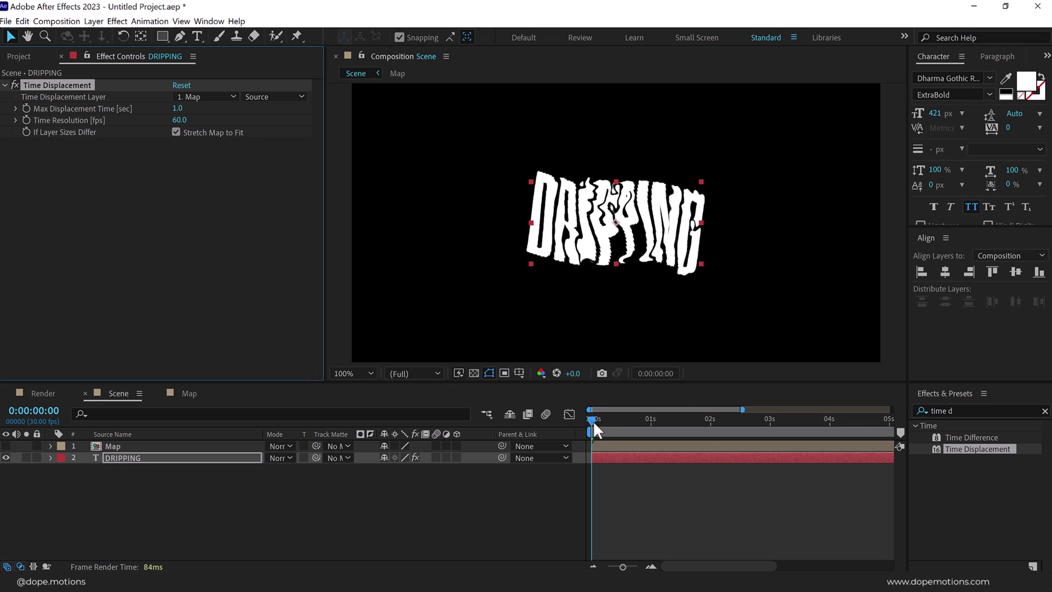
pyautogui.moveTo(593, 419); pyautogui.dragTo(752, 426)
# - Open the Map precomp, scrub the Fractal layer's Scale, and go back to Scene
pyautogui.click(69, 463)
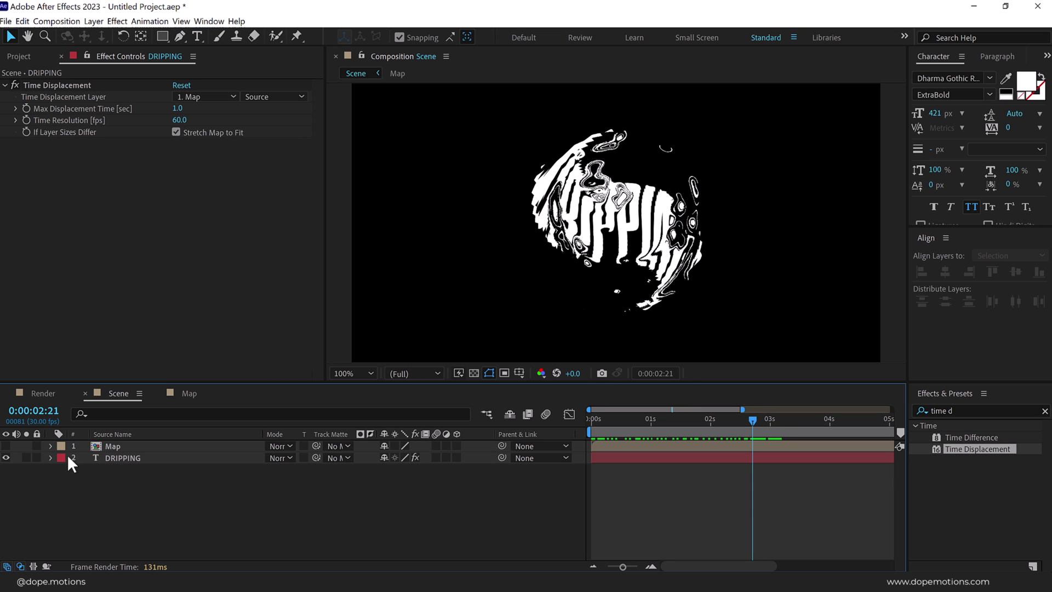
pyautogui.click(112, 445)
pyautogui.doubleClick(113, 445)
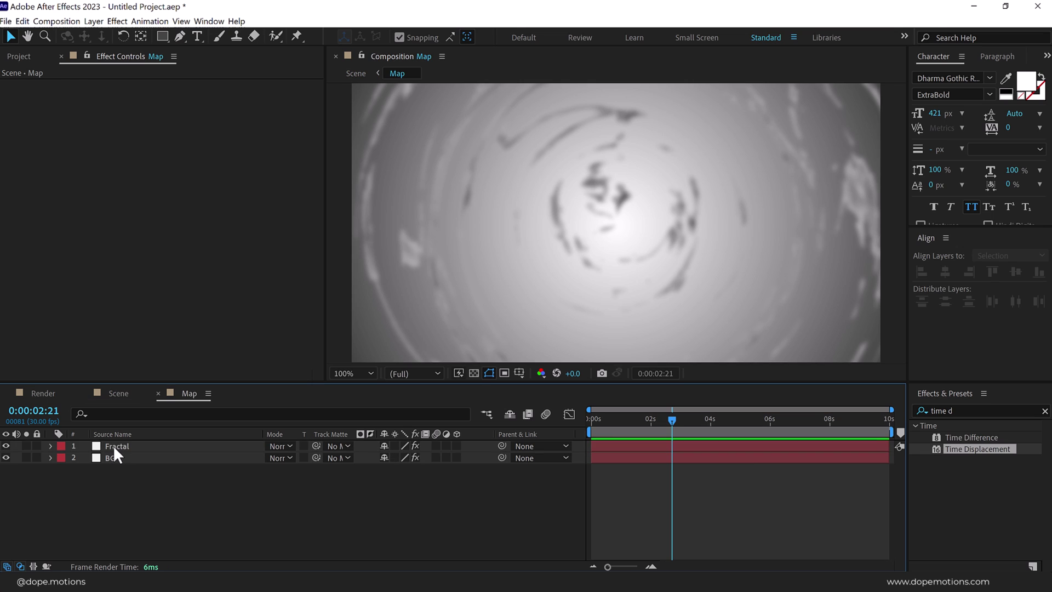
pyautogui.click(173, 442)
pyautogui.press('s')
pyautogui.moveTo(409, 458); pyautogui.dragTo(332, 433)
pyautogui.click(124, 393)
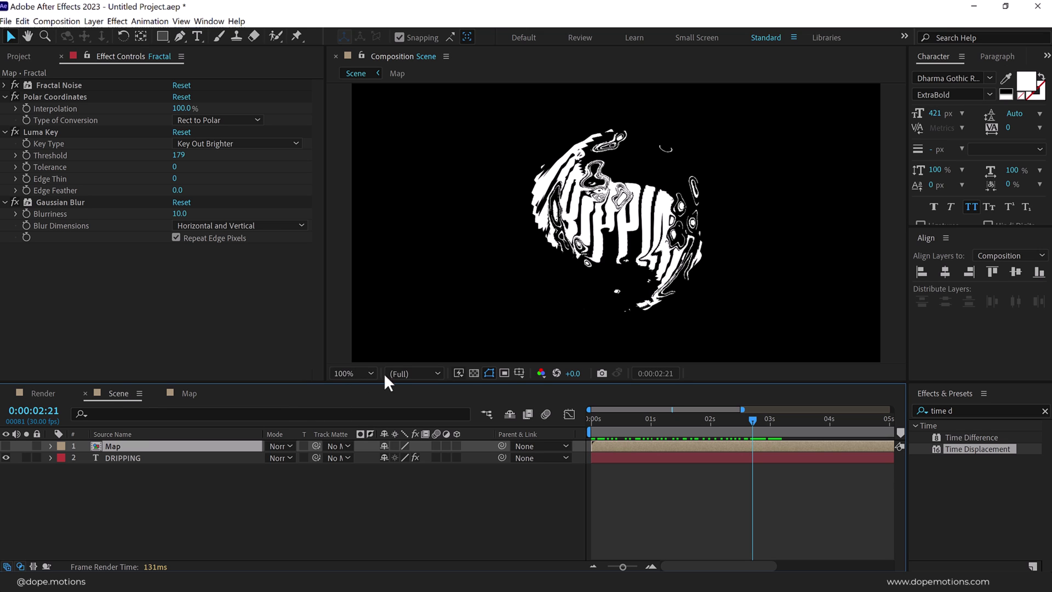
pyautogui.press('F2')
# - Set DRIPPING's Max Displacement Time to 0.3 and Time Resolution to 500
pyautogui.click(124, 458)
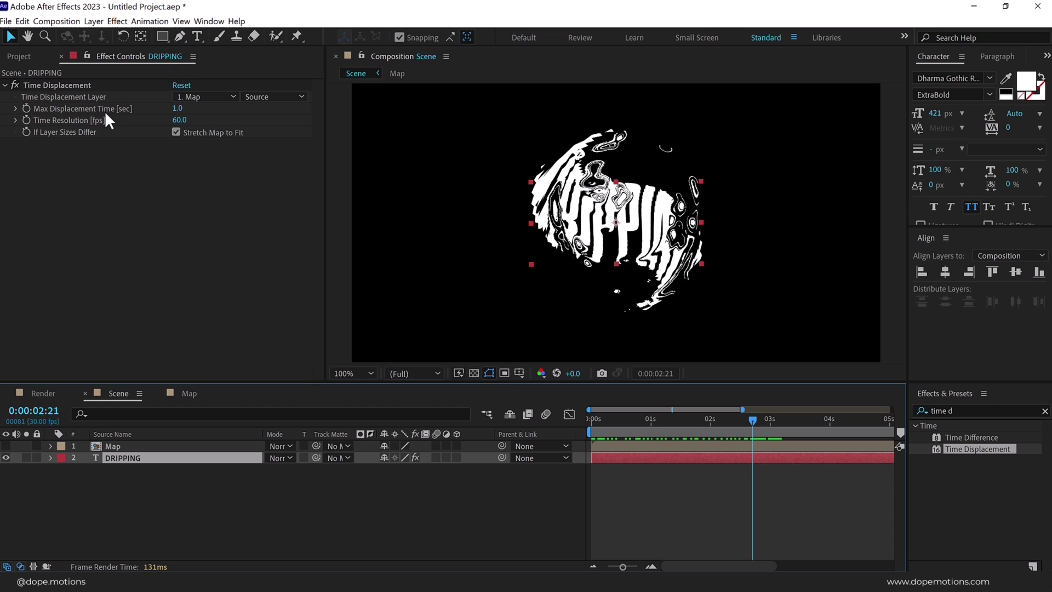
pyautogui.click(177, 108)
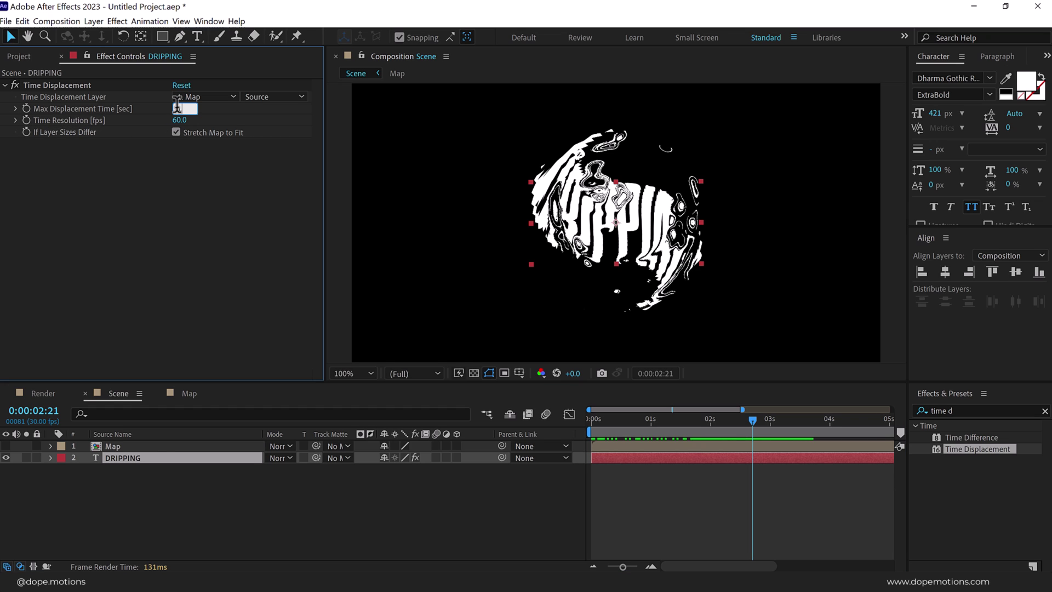
pyautogui.write('0.3')
pyautogui.press('Return')
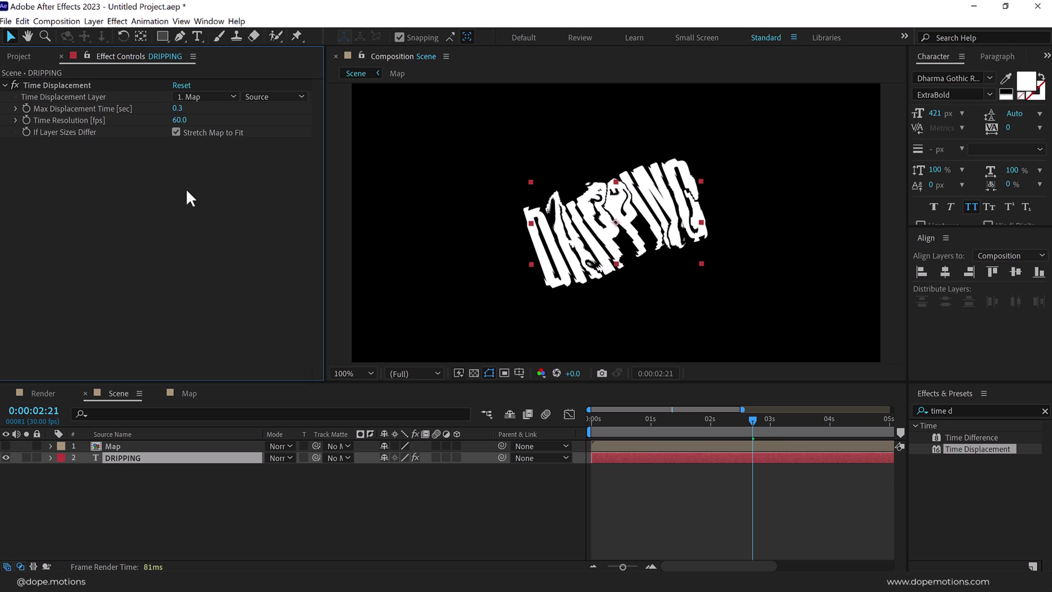
pyautogui.click(179, 120)
pyautogui.write('500')
pyautogui.click(219, 183)
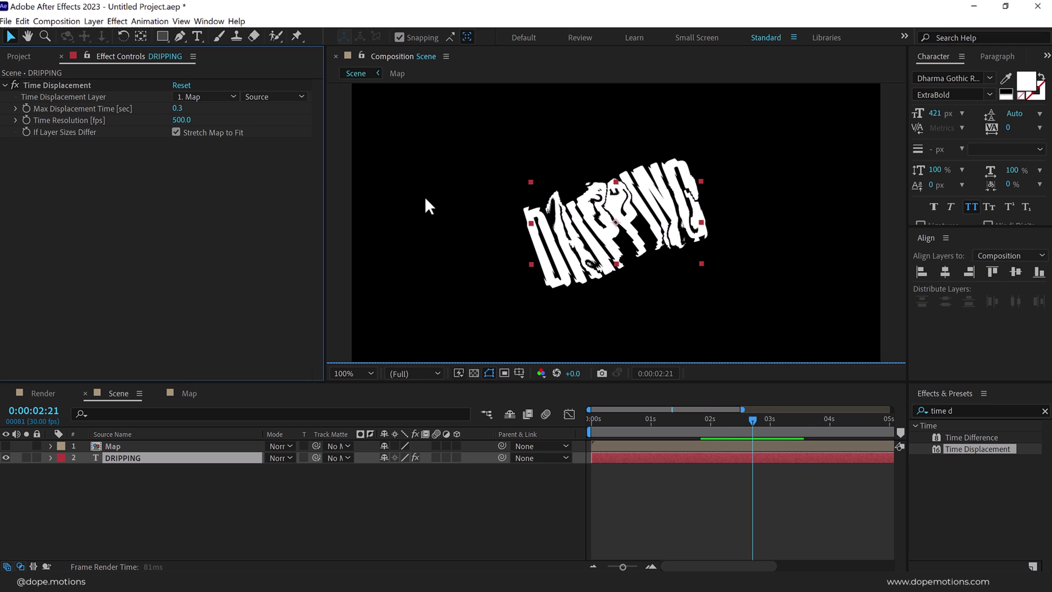
# - Preview the displaced text from about 0:00:00:19 to one second in
pyautogui.scroll(1, 627, 224)
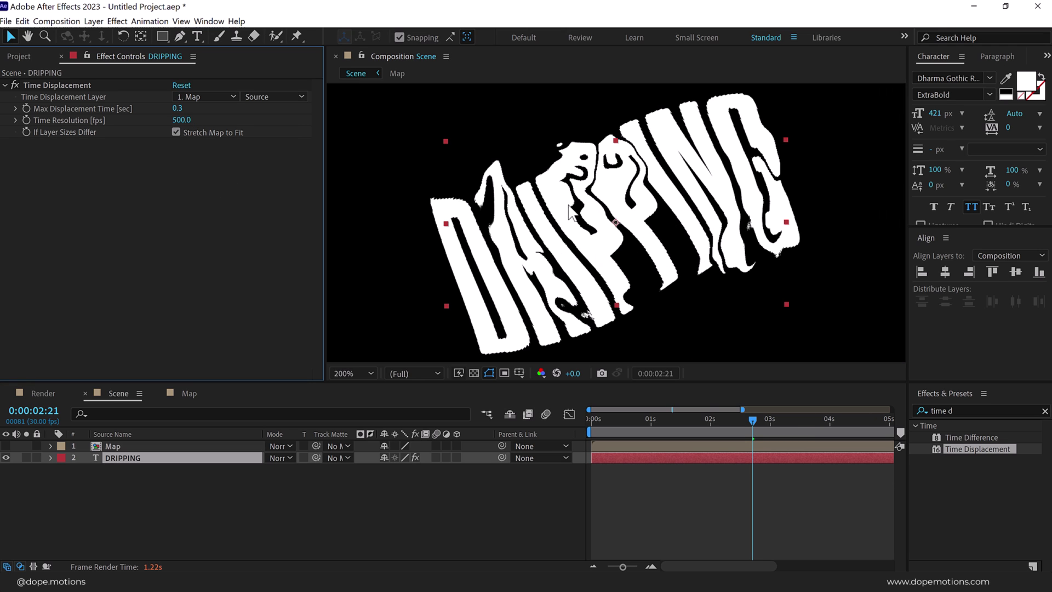
pyautogui.scroll(-1, 615, 225)
pyautogui.moveTo(615, 420); pyautogui.dragTo(632, 421)
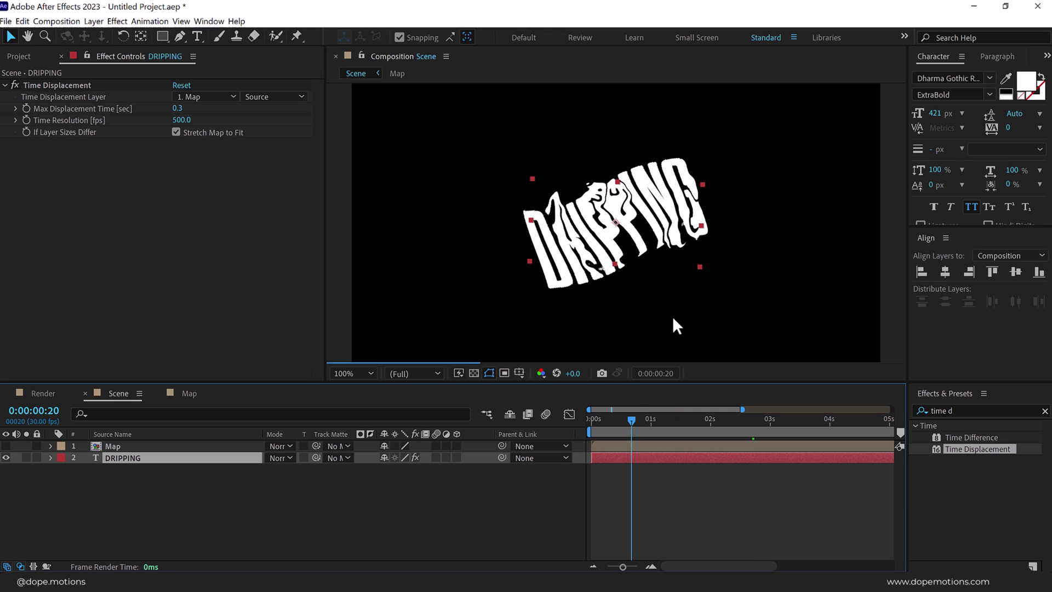
pyautogui.click(658, 428)
pyautogui.click(18, 56)
# - Create the Main_01 composition and place the Scene comp into it
pyautogui.click(41, 376)
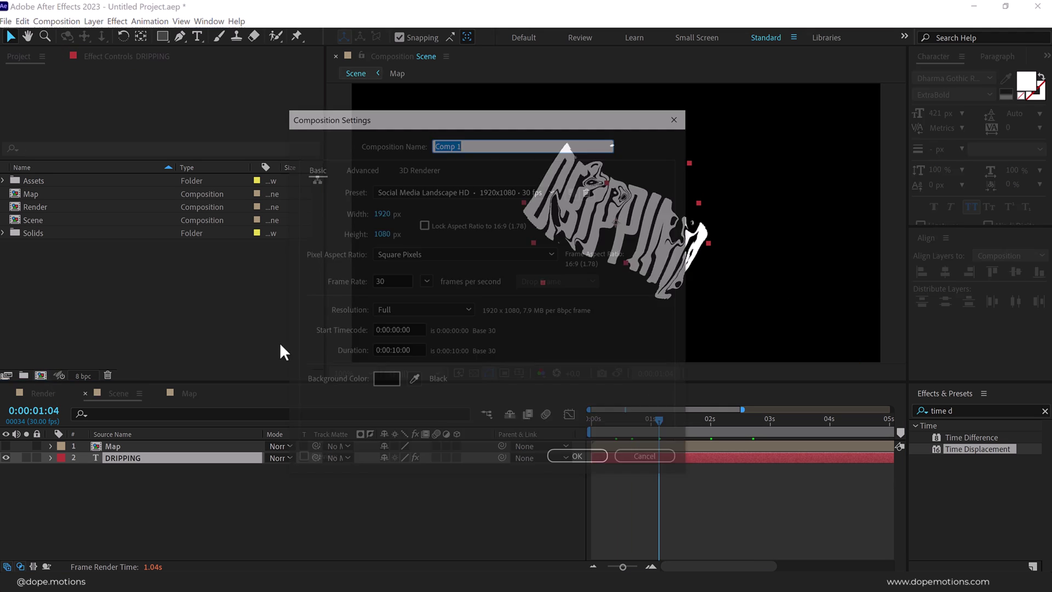
pyautogui.write('Main')
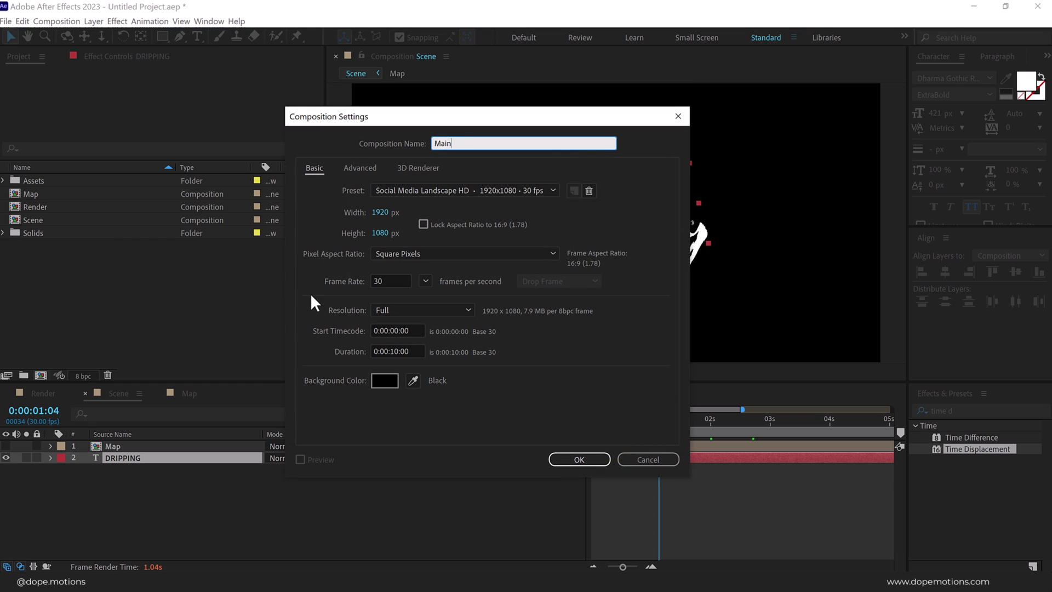
pyautogui.write('_01')
pyautogui.press('Return')
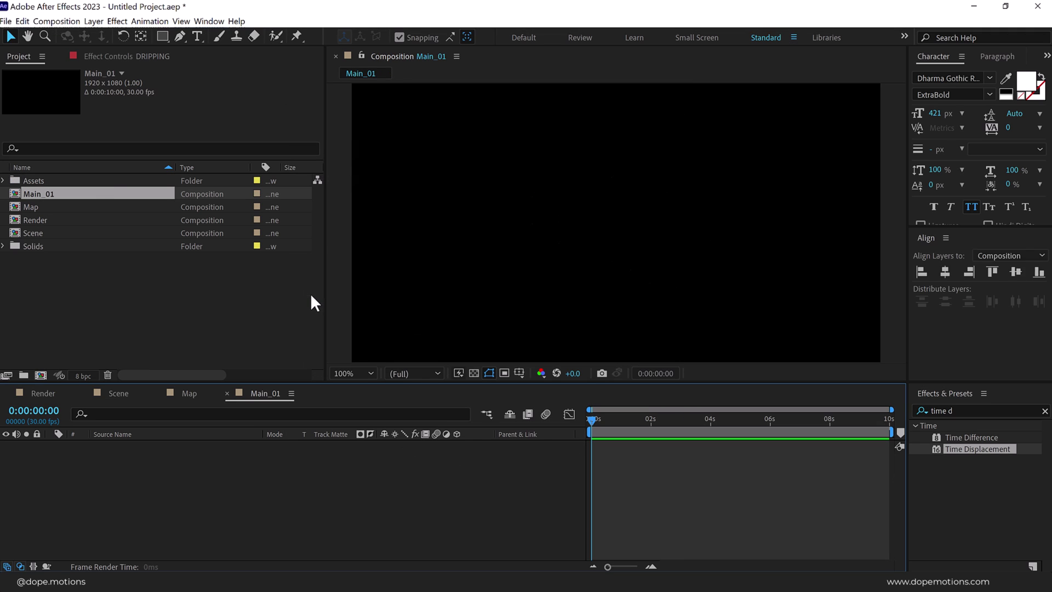
pyautogui.moveTo(40, 231); pyautogui.dragTo(87, 504)
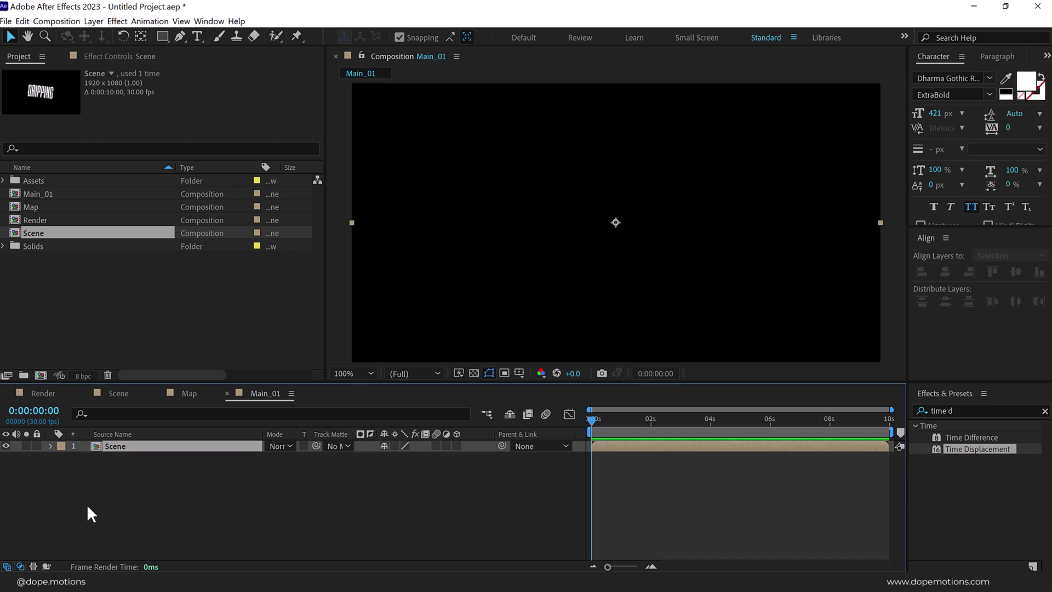
pyautogui.press('space')
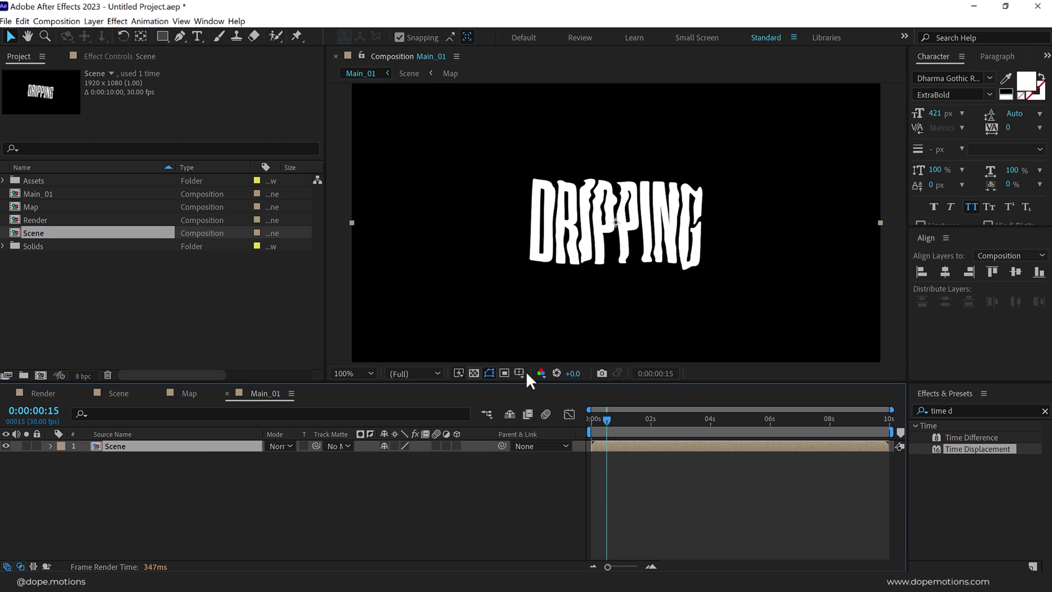
# - Apply Echo to the Scene layer with an Echo Time of -0.006
pyautogui.click(958, 410)
pyautogui.press('BackSpace')
pyautogui.press('BackSpace')
pyautogui.press('BackSpace')
pyautogui.press('BackSpace')
pyautogui.press('BackSpace')
pyautogui.press('BackSpace')
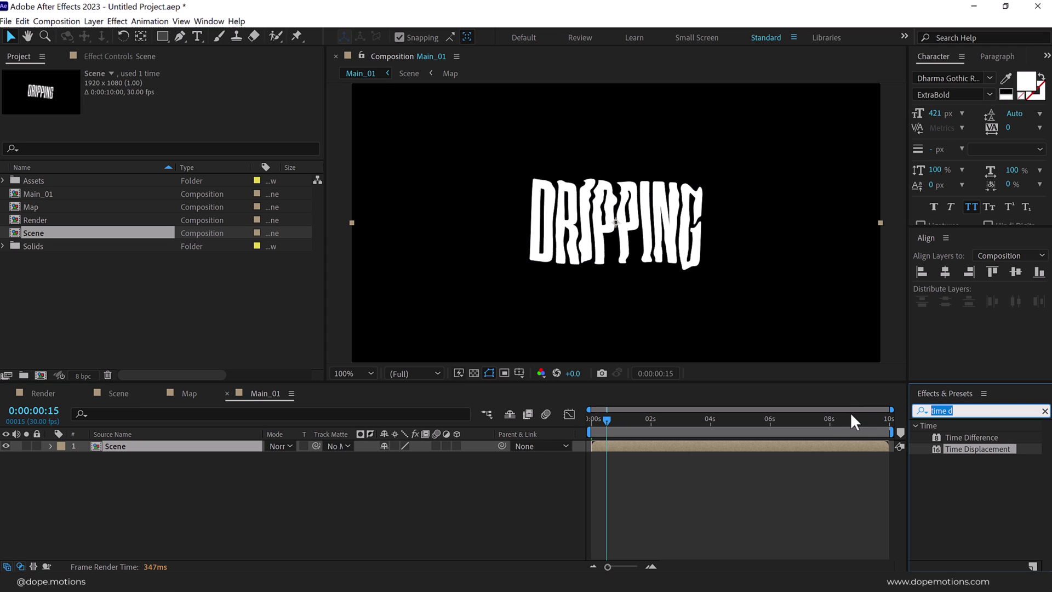
pyautogui.write('echo')
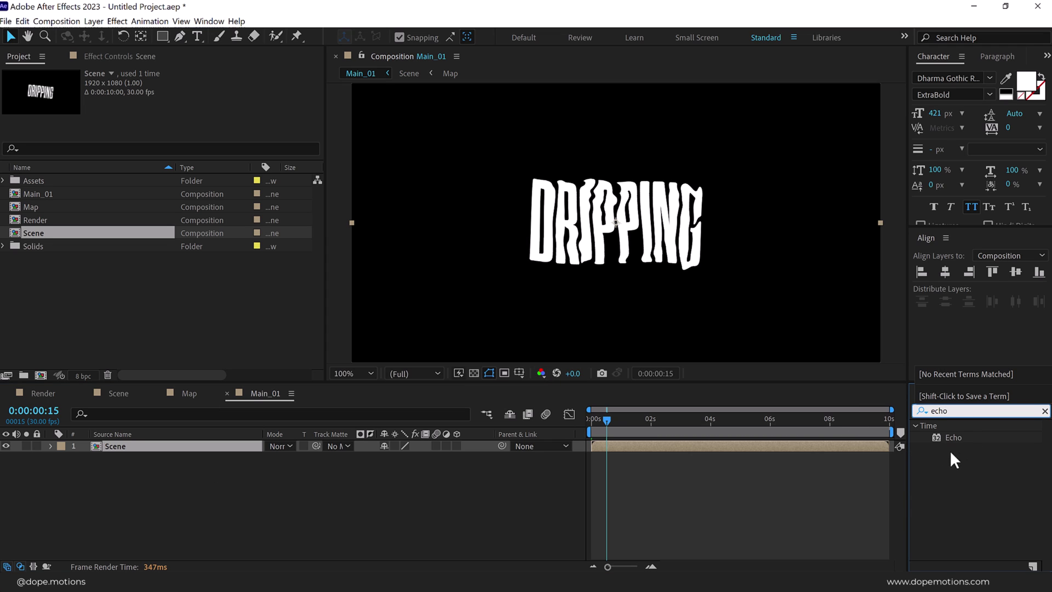
pyautogui.doubleClick(951, 436)
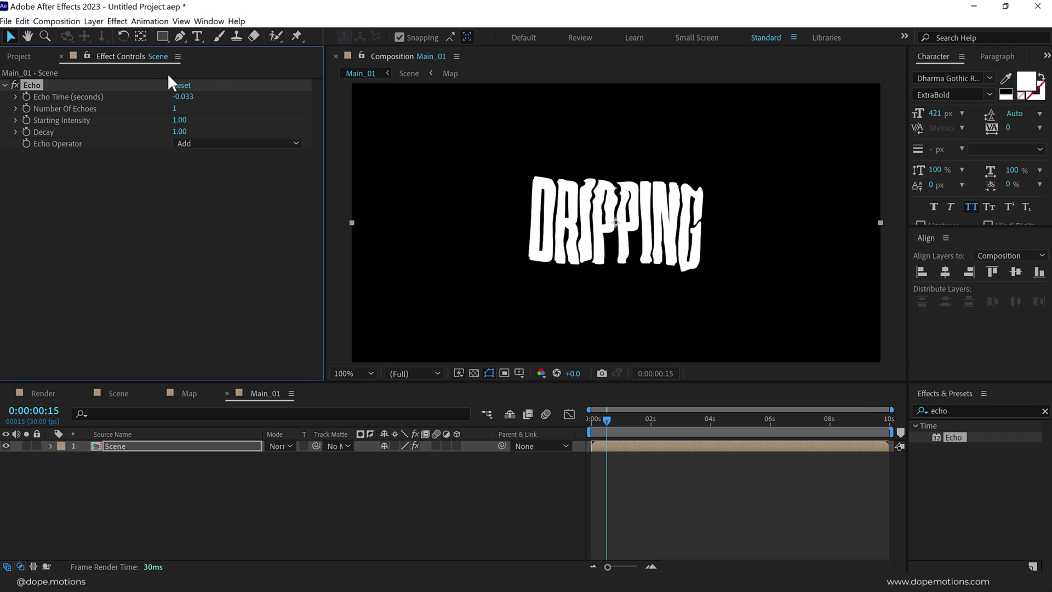
pyautogui.click(185, 97)
pyautogui.moveTo(184, 97); pyautogui.dragTo(234, 96)
pyautogui.write('06')
pyautogui.press('Return')
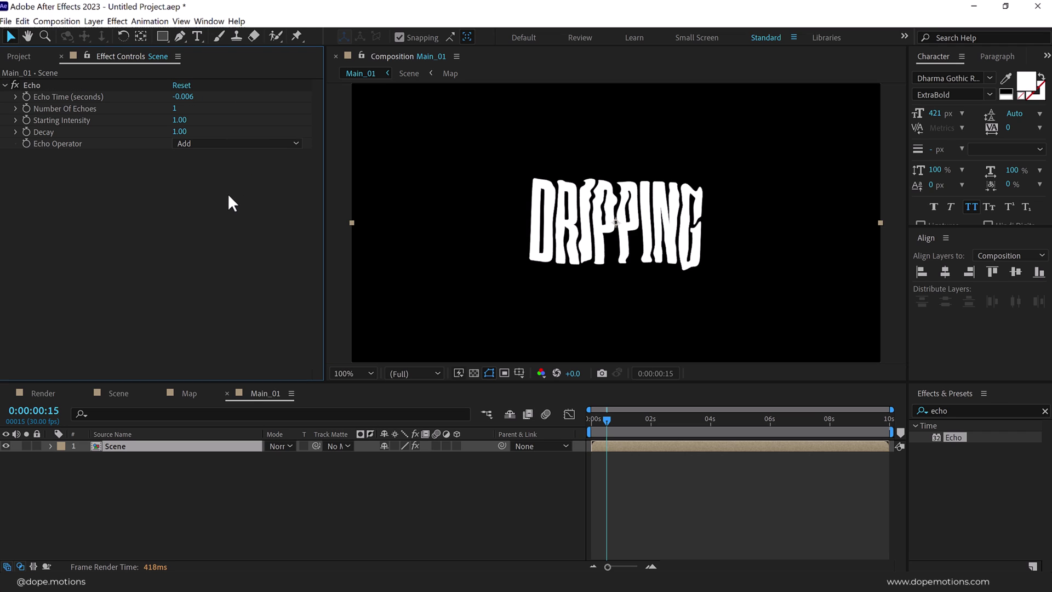
# - Set Number Of Echoes to 30 and Decay to 0.87, previewing at 0:00:00:29
pyautogui.click(175, 109)
pyautogui.write('30')
pyautogui.press('Return')
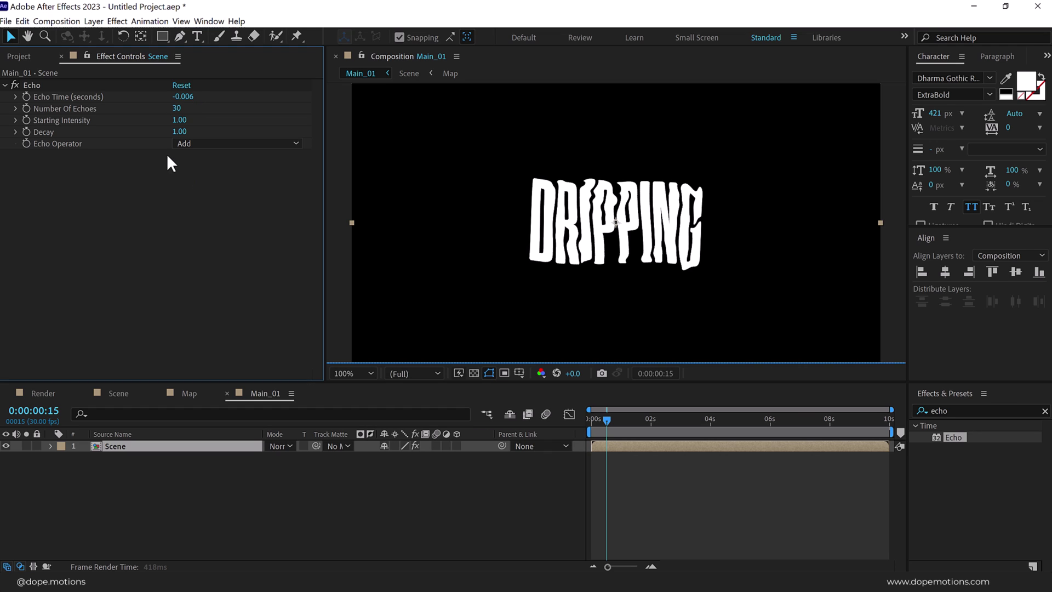
pyautogui.click(179, 132)
pyautogui.write('0.87')
pyautogui.press('Return')
pyautogui.click(624, 422)
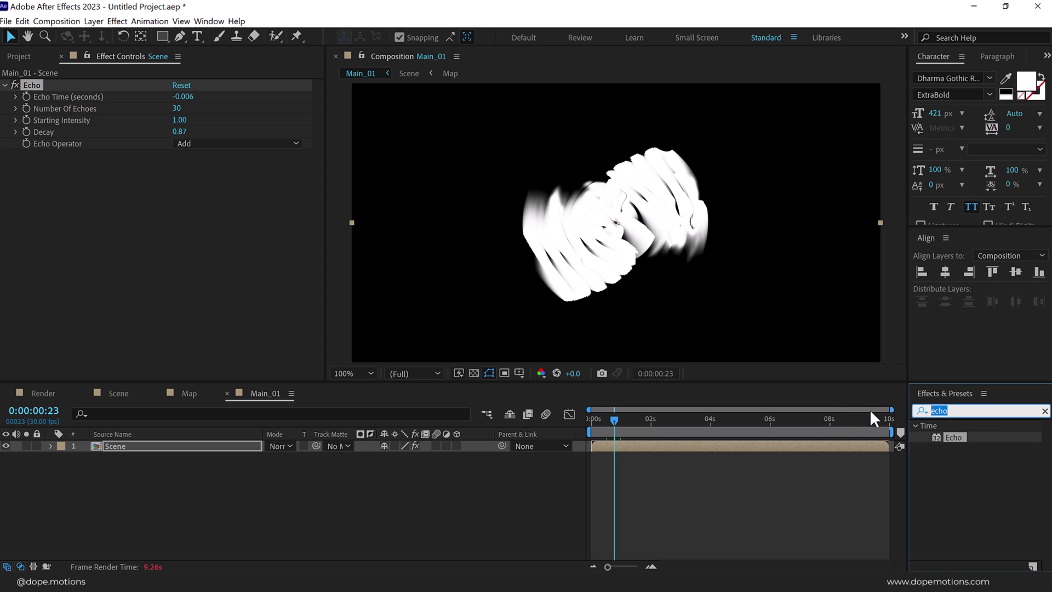
# - Add Gaussian Blur under Echo on the Scene layer with Blurriness 8.0
pyautogui.write('gau')
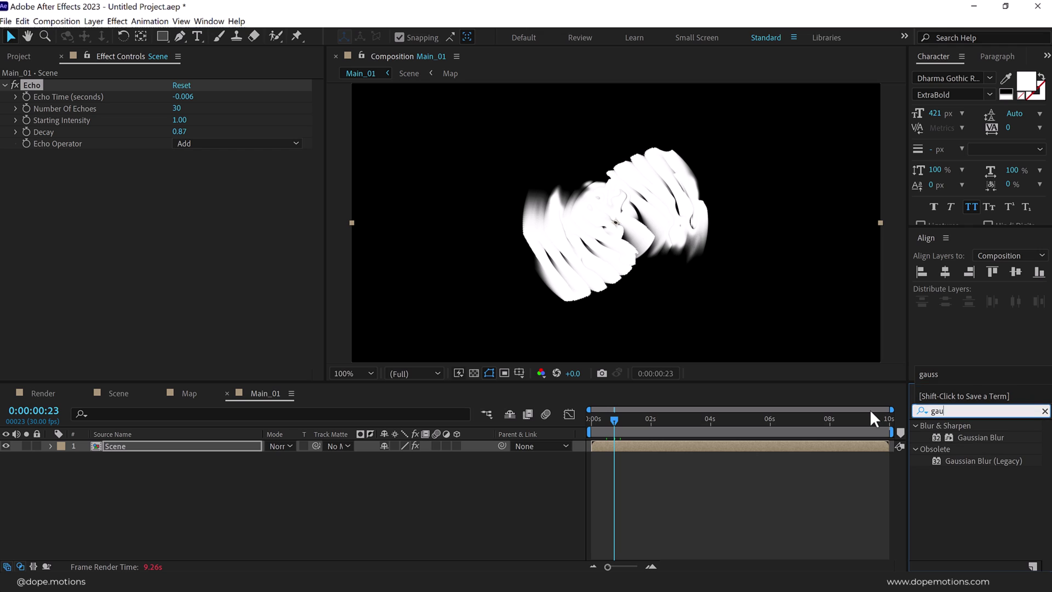
pyautogui.moveTo(988, 436); pyautogui.dragTo(190, 149)
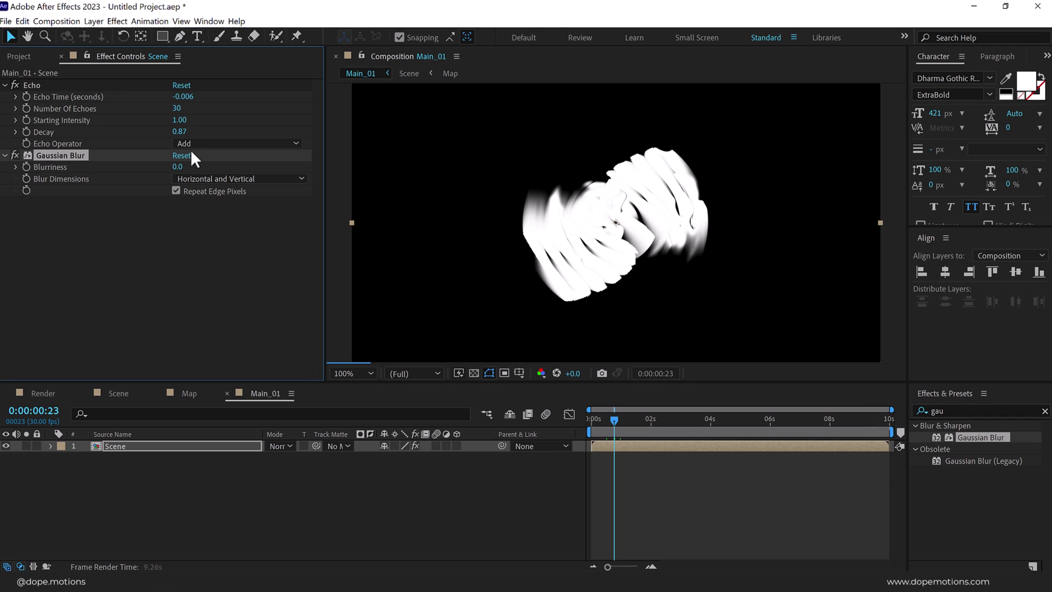
pyautogui.click(177, 167)
pyautogui.write('8')
pyautogui.press('Return')
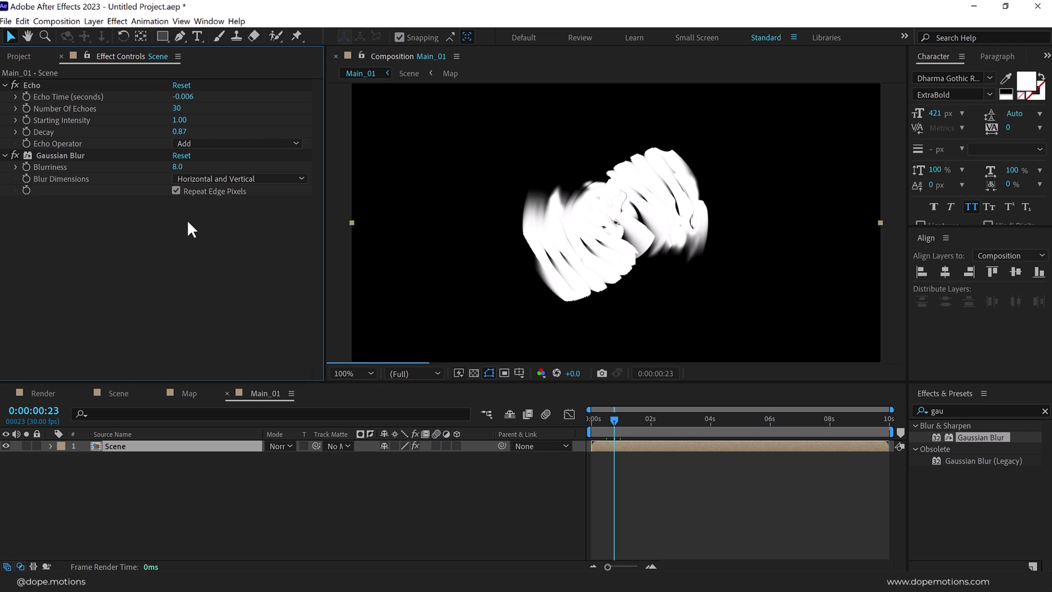
# - Duplicate the Main_01 composition in the Project panel to create Main_02
pyautogui.click(28, 53)
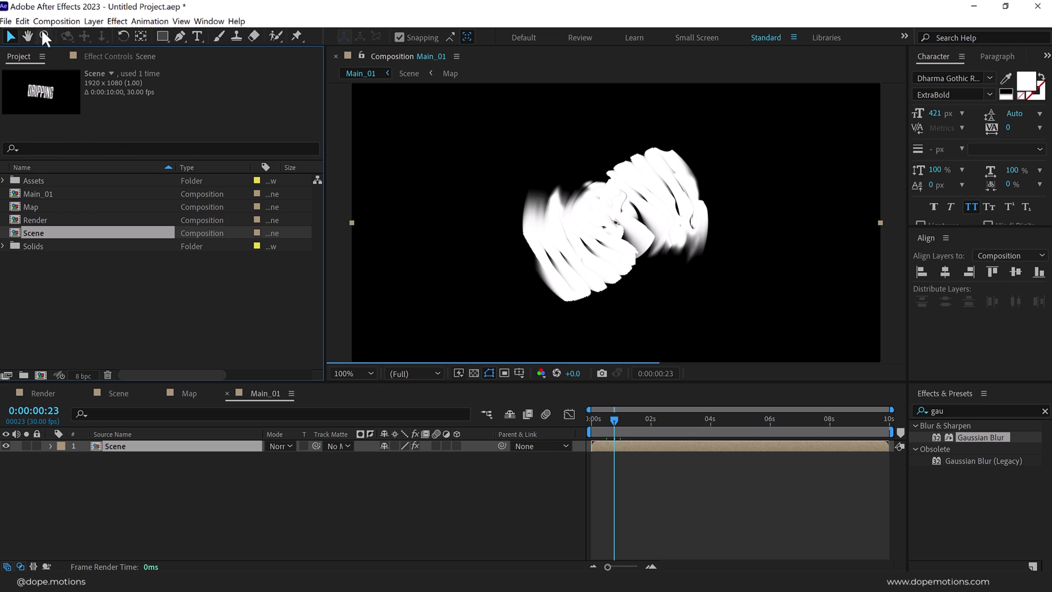
pyautogui.click(69, 289)
pyautogui.click(55, 201)
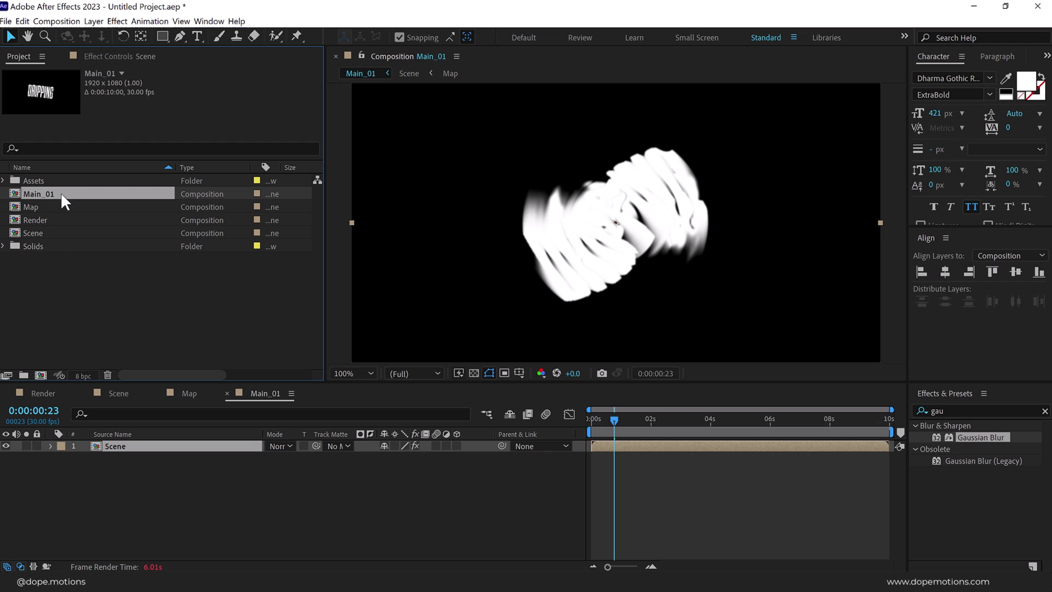
pyautogui.hotkey('ctrl', 'd')
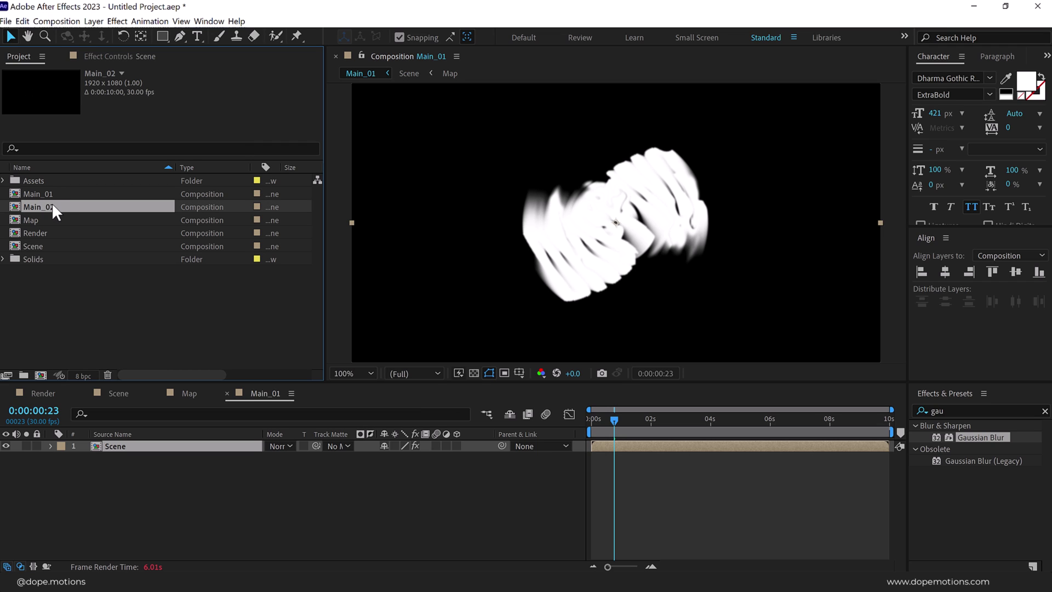
# - In Main_02, switch off the Scene layer's Echo and Gaussian Blur effects
pyautogui.doubleClick(52, 206)
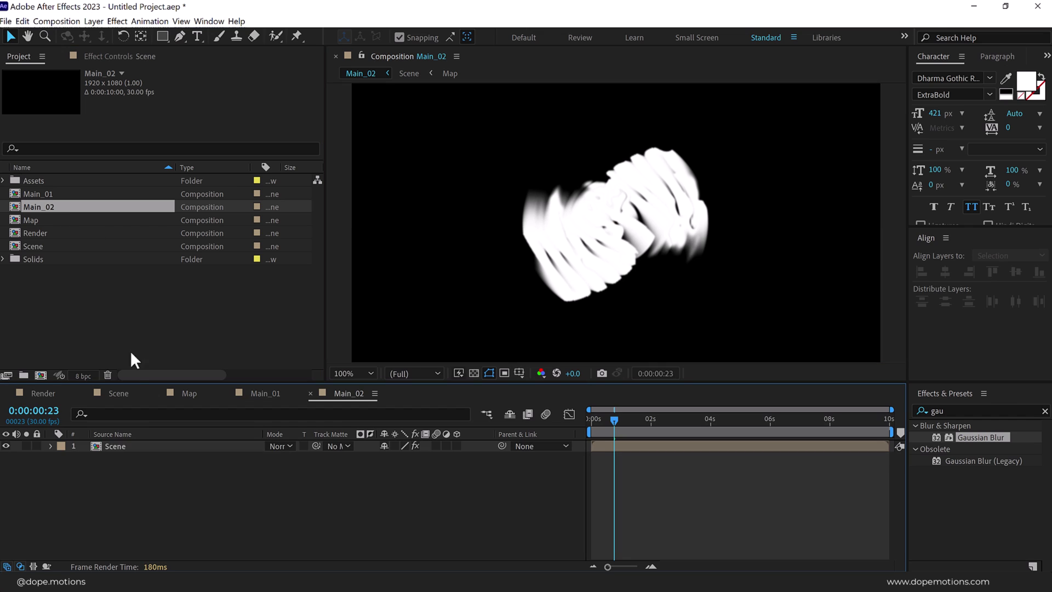
pyautogui.click(121, 57)
pyautogui.click(15, 85)
pyautogui.click(15, 154)
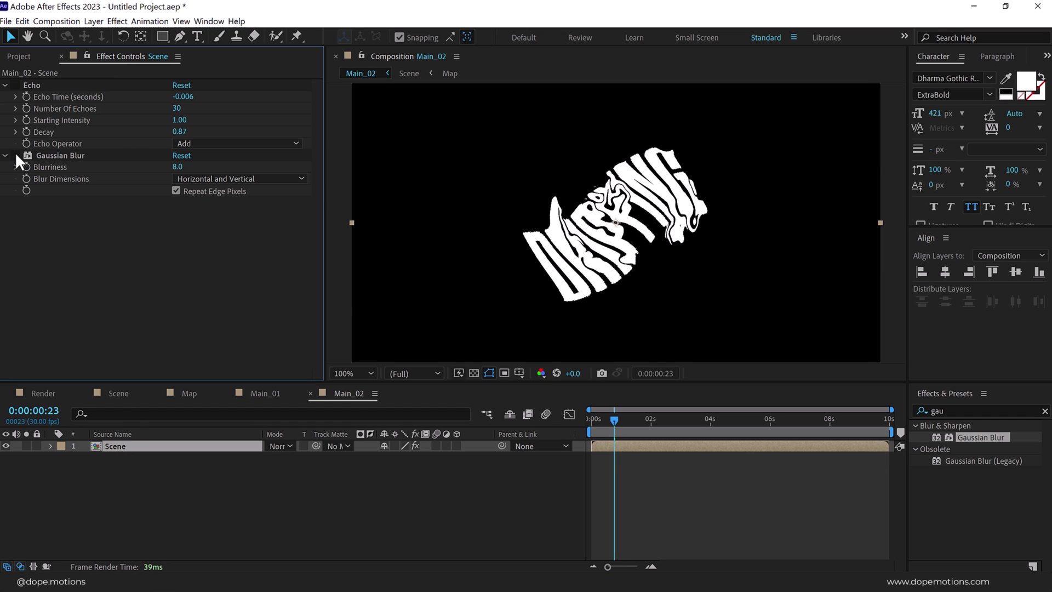
# - Open the Render composition at full size and resolution
pyautogui.click(19, 57)
pyautogui.click(77, 361)
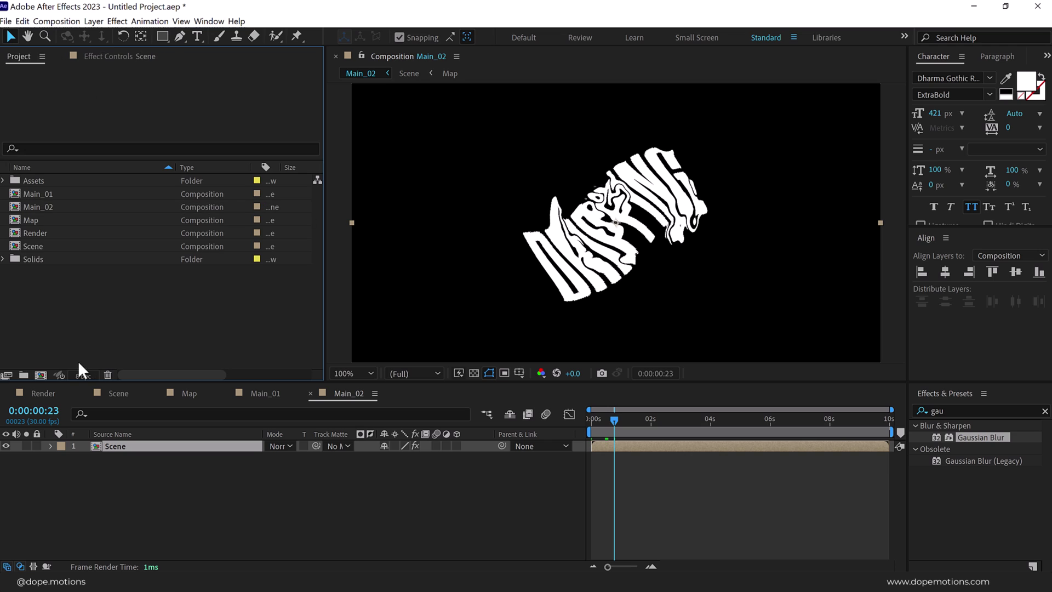
pyautogui.click(43, 393)
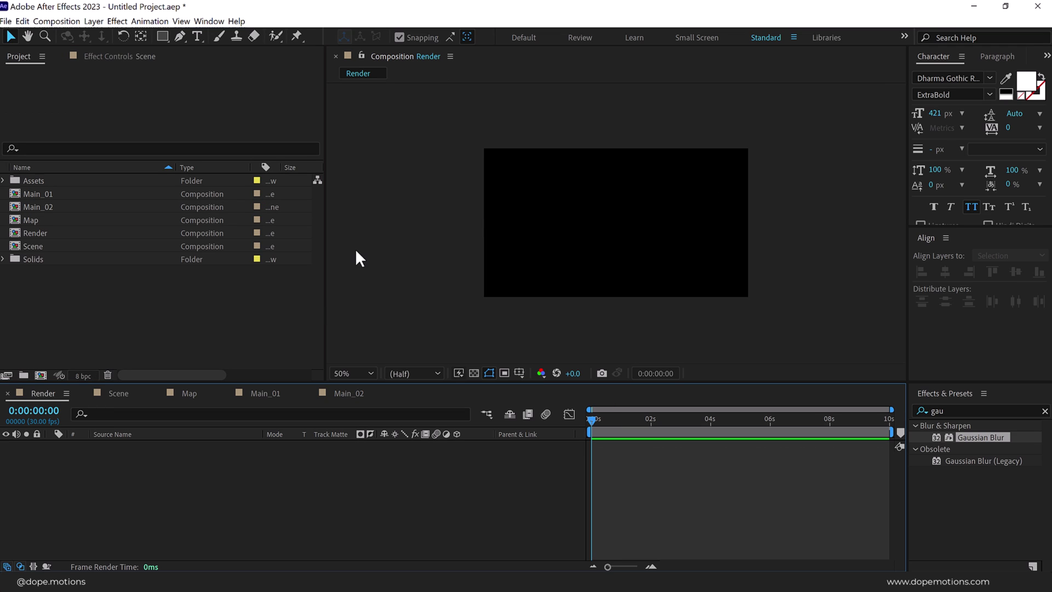
pyautogui.press('/')
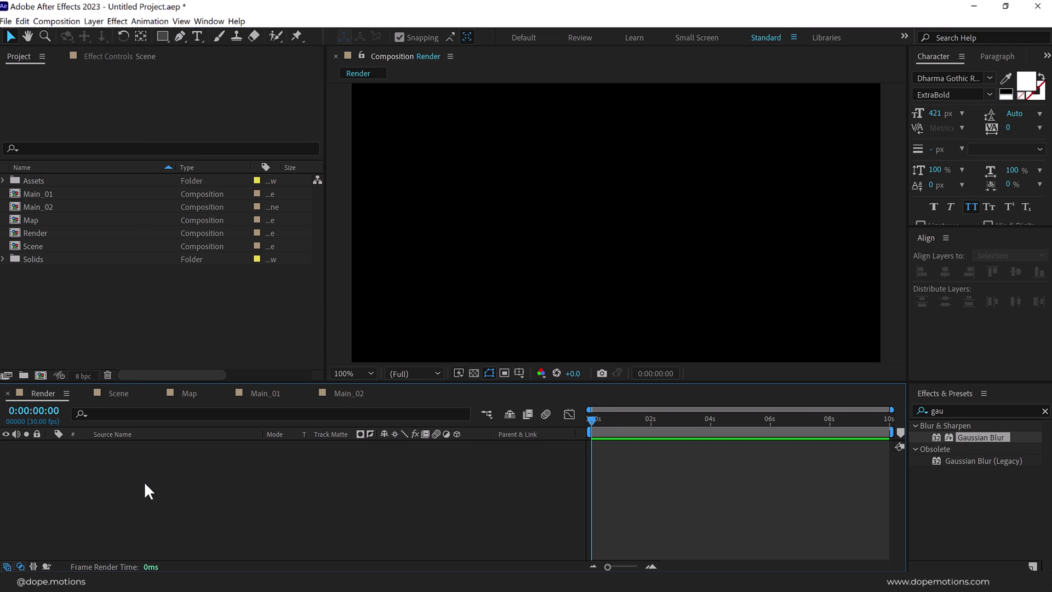
# - Create a near-black full-frame solid named BG
pyautogui.hotkey('ctrl', 'y')
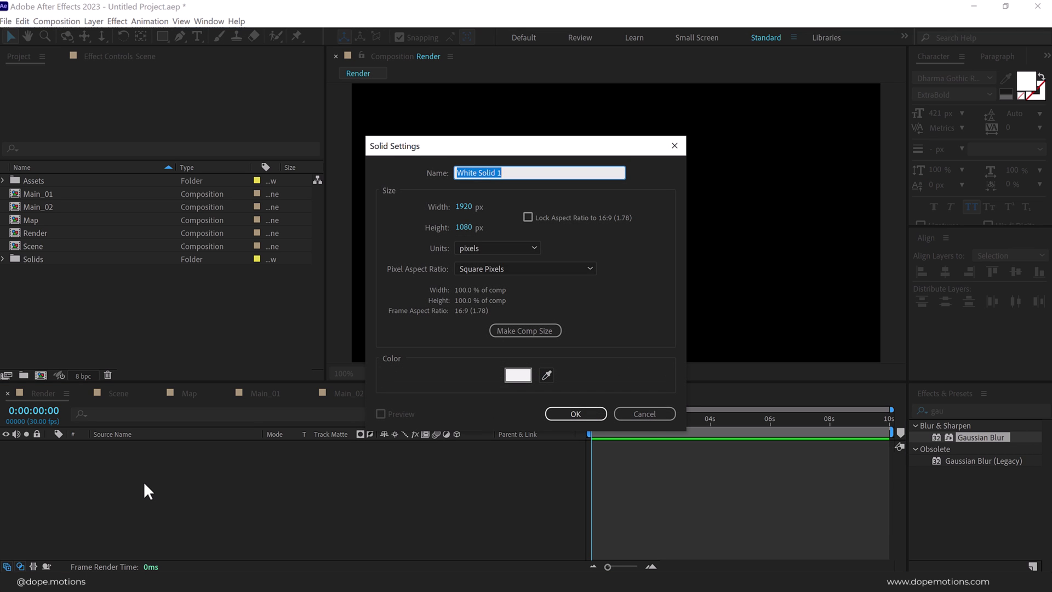
pyautogui.write('BG')
pyautogui.click(518, 375)
pyautogui.click(434, 395)
pyautogui.click(762, 232)
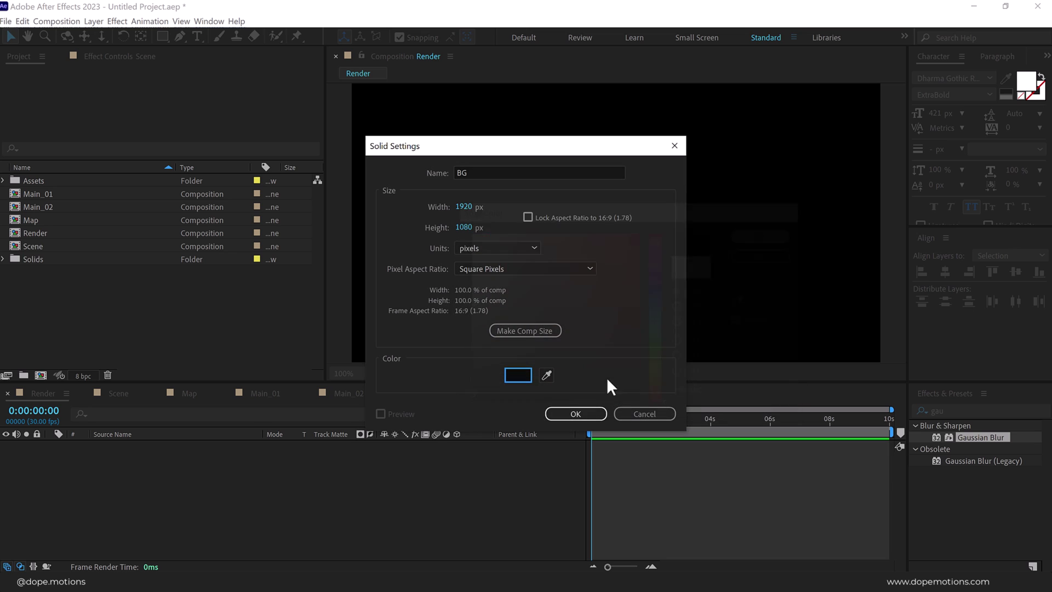
pyautogui.click(593, 414)
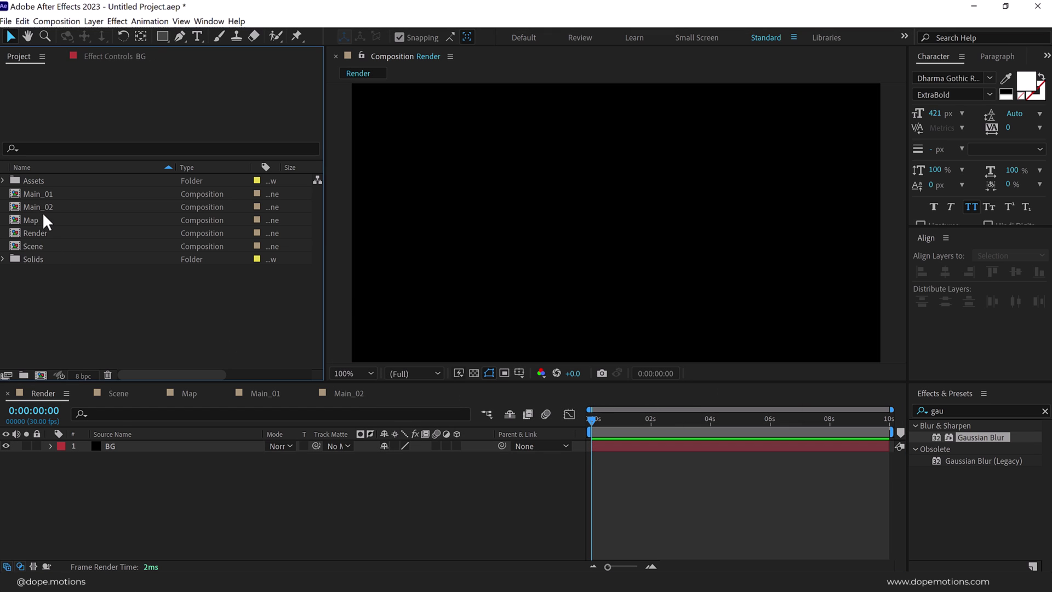
# - Add Main_01 above BG and check the DRIPPING text at 0:00:01:13 and 0:00:00:26
pyautogui.moveTo(52, 196); pyautogui.dragTo(155, 459)
pyautogui.click(634, 421)
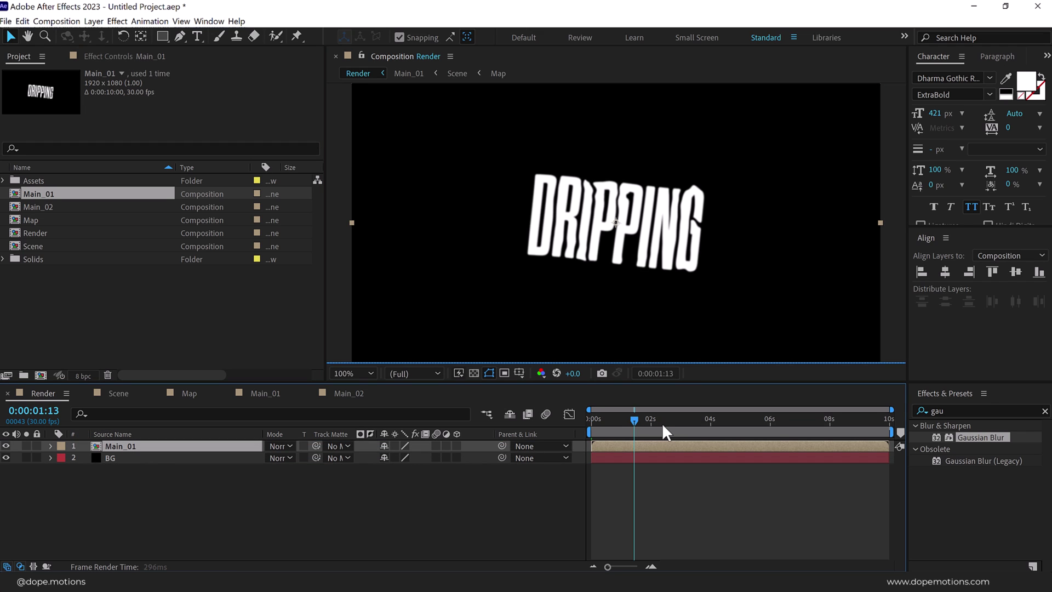
pyautogui.click(618, 423)
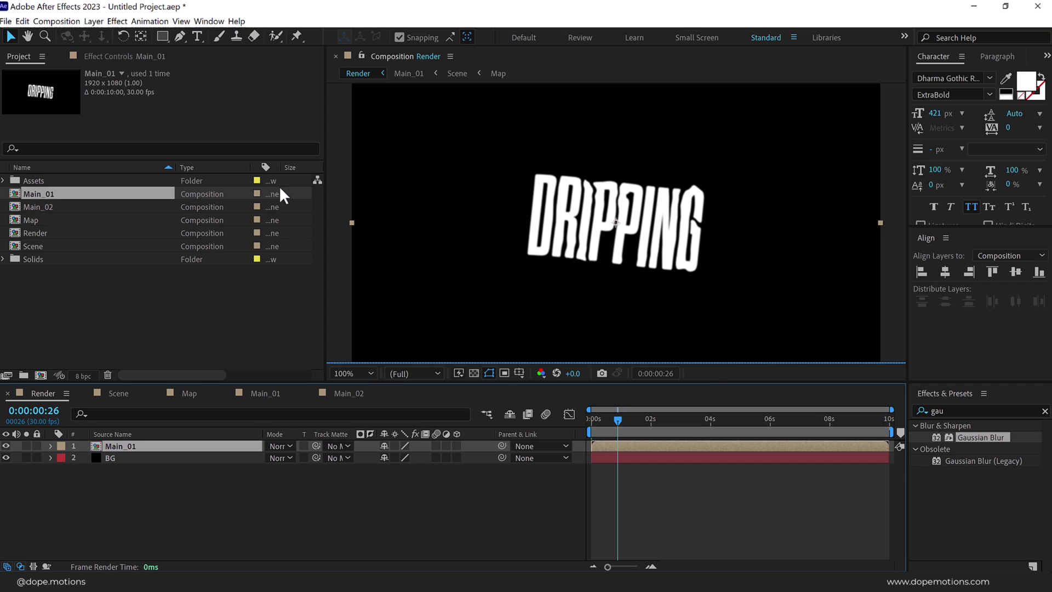
# - Apply Colorama to the Main_01 layer and take its phase from Alpha
pyautogui.click(956, 410)
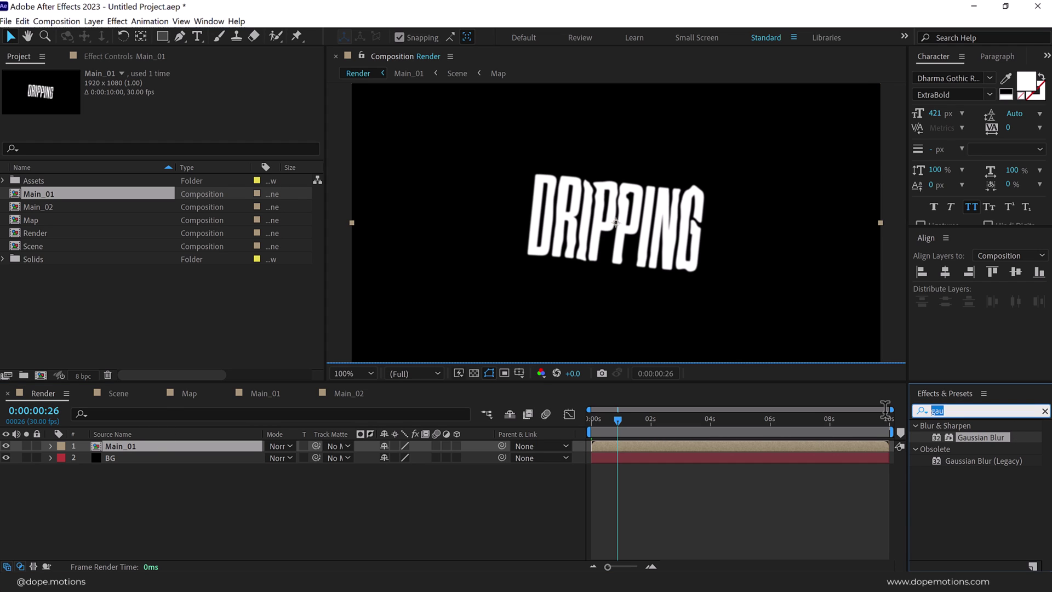
pyautogui.write('color')
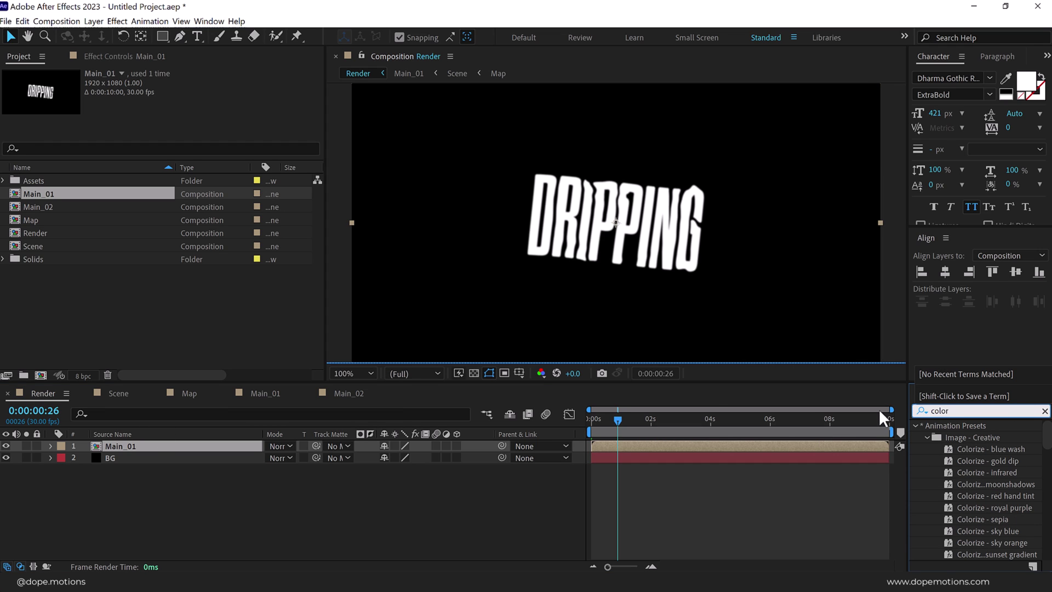
pyautogui.write('a')
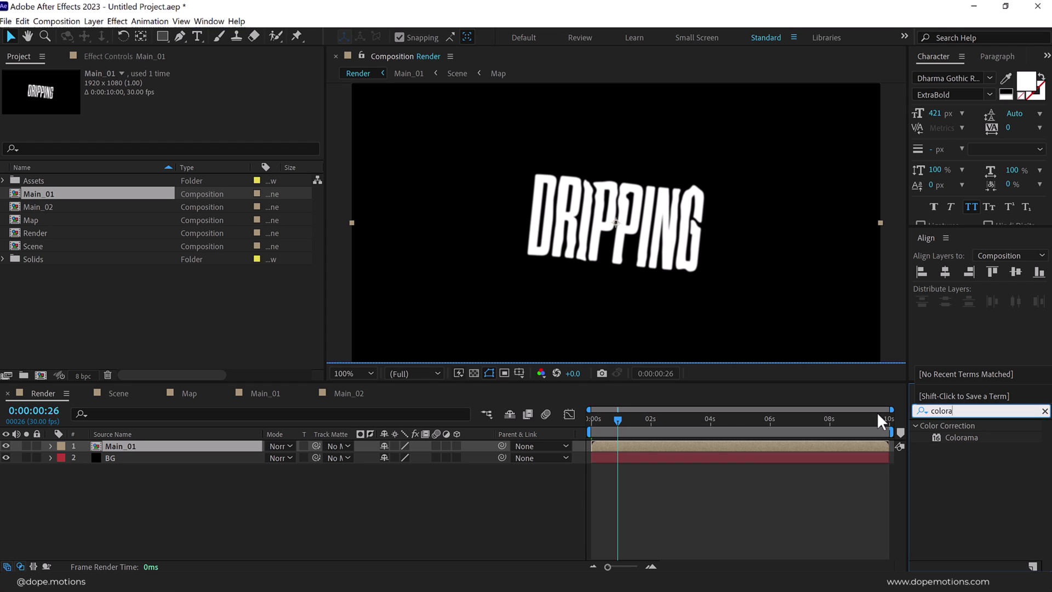
pyautogui.moveTo(951, 436); pyautogui.dragTo(199, 447)
pyautogui.click(14, 95)
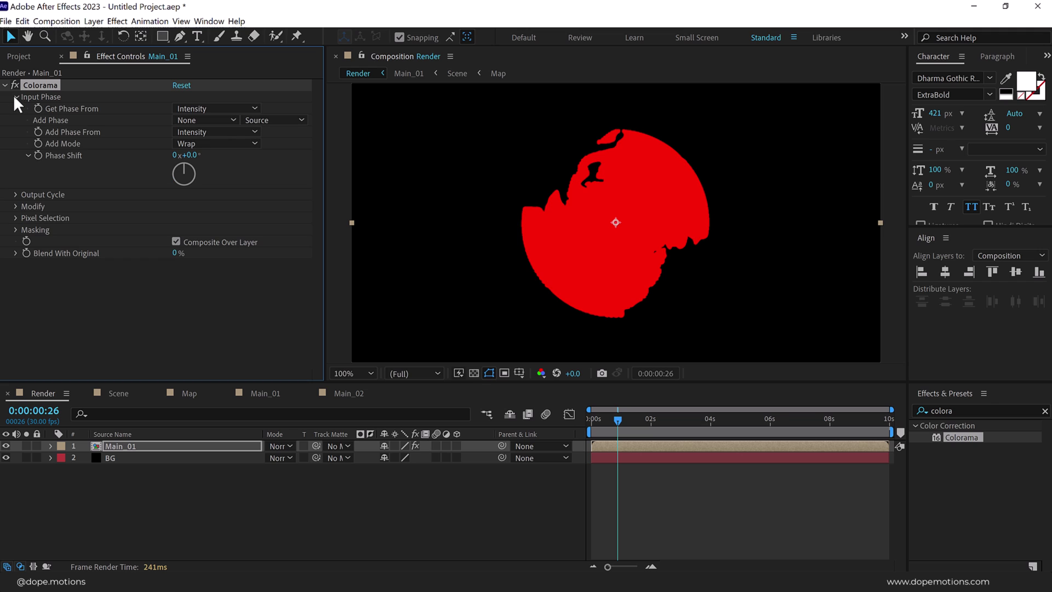
pyautogui.click(195, 109)
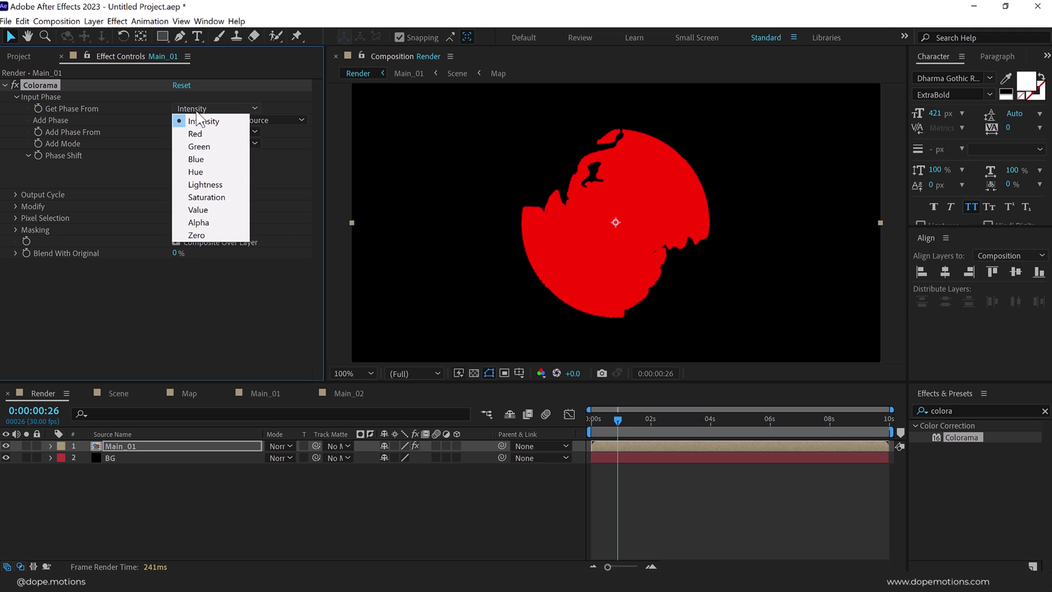
pyautogui.click(202, 223)
pyautogui.click(16, 96)
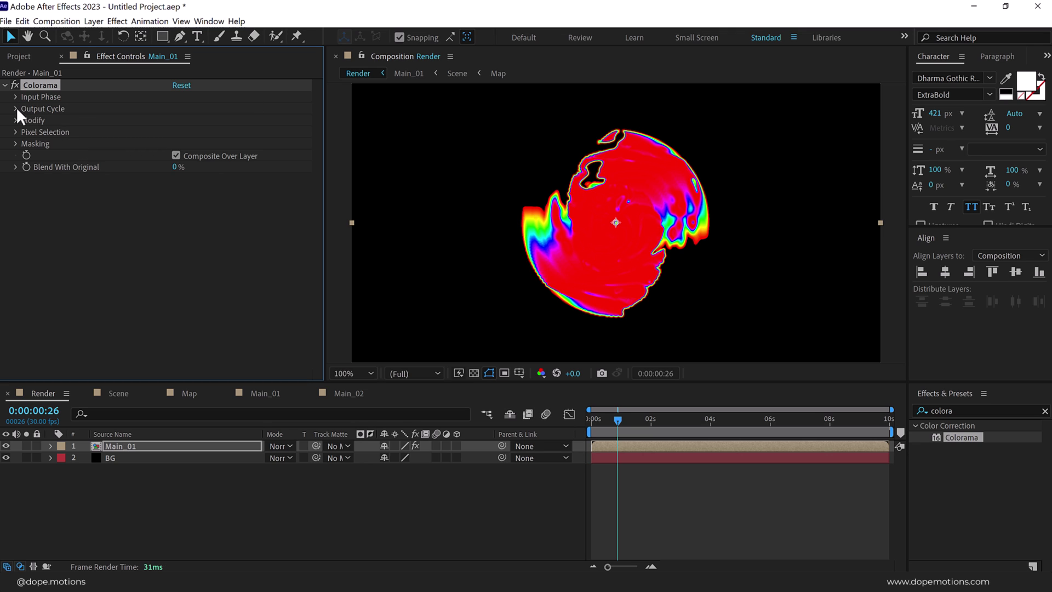
# - Set Colorama's output cycle to the Ramp Red preset palette and review its Modify settings
pyautogui.click(15, 109)
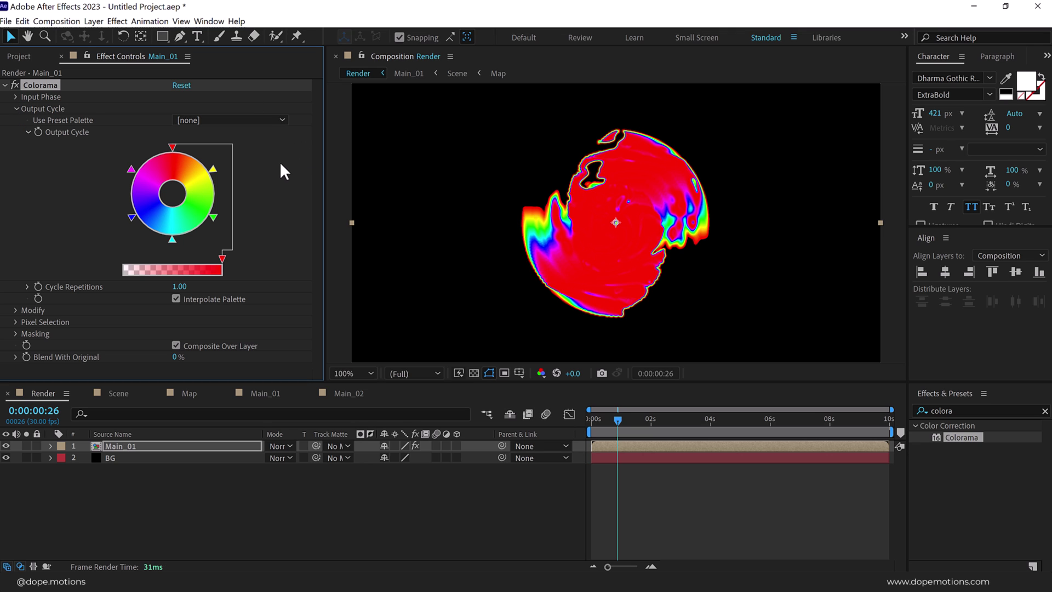
pyautogui.click(244, 120)
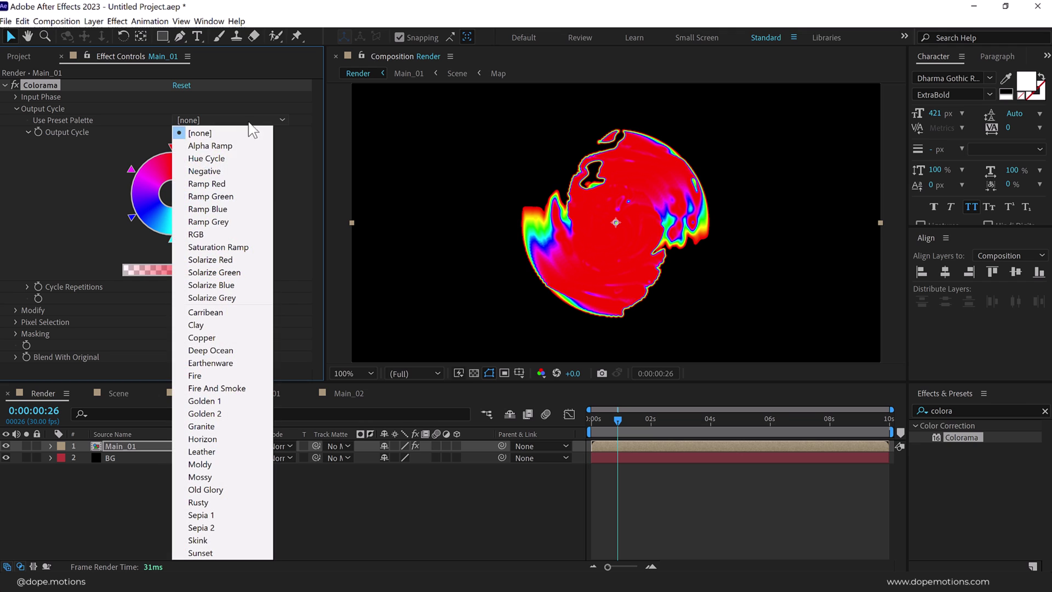
pyautogui.click(224, 184)
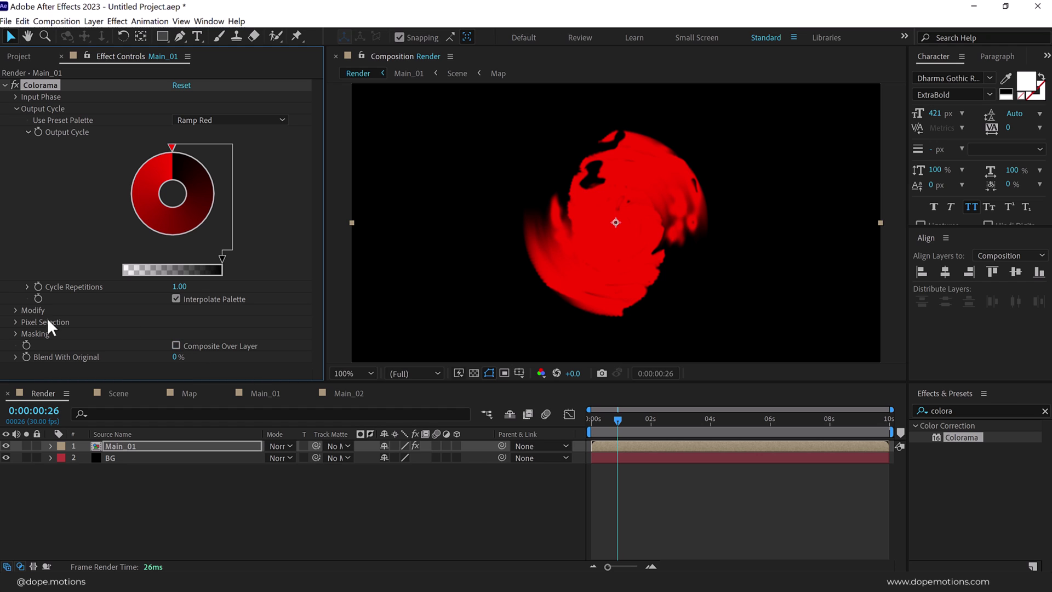
pyautogui.click(16, 309)
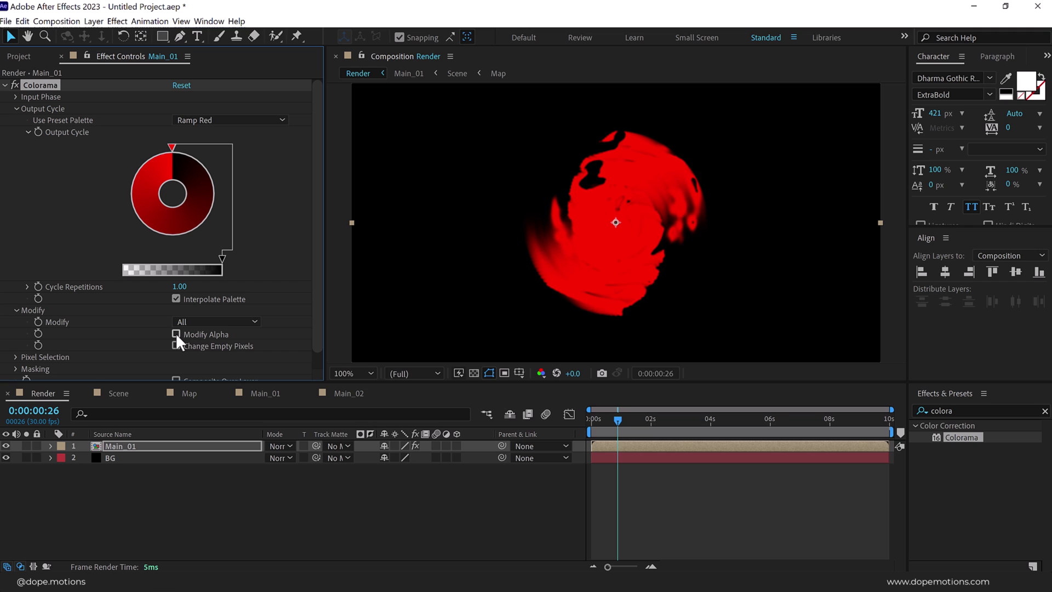
pyautogui.scroll(-1, 18, 333)
pyautogui.click(16, 330)
pyautogui.scroll(-1, 54, 334)
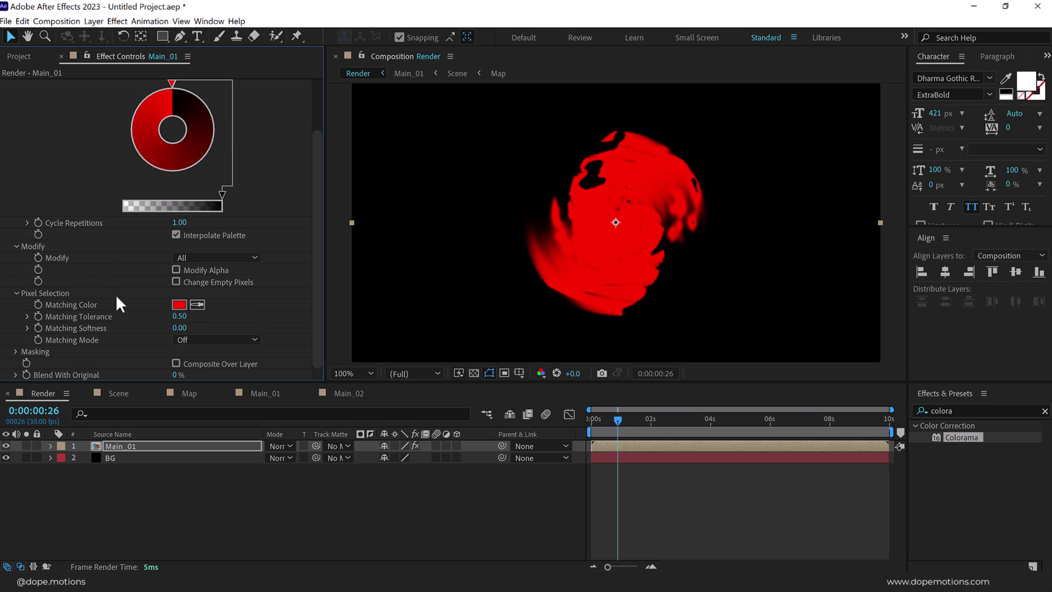
pyautogui.scroll(2, 320, 214)
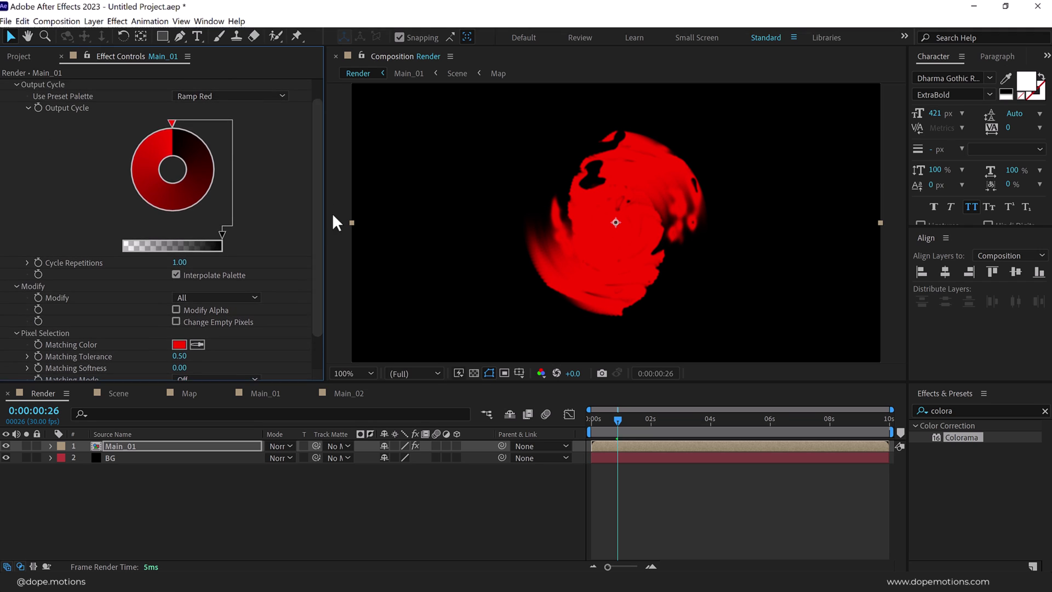
# - At frame 21, recolour two Colorama palette points to golden yellow and orange FF5000
pyautogui.click(611, 420)
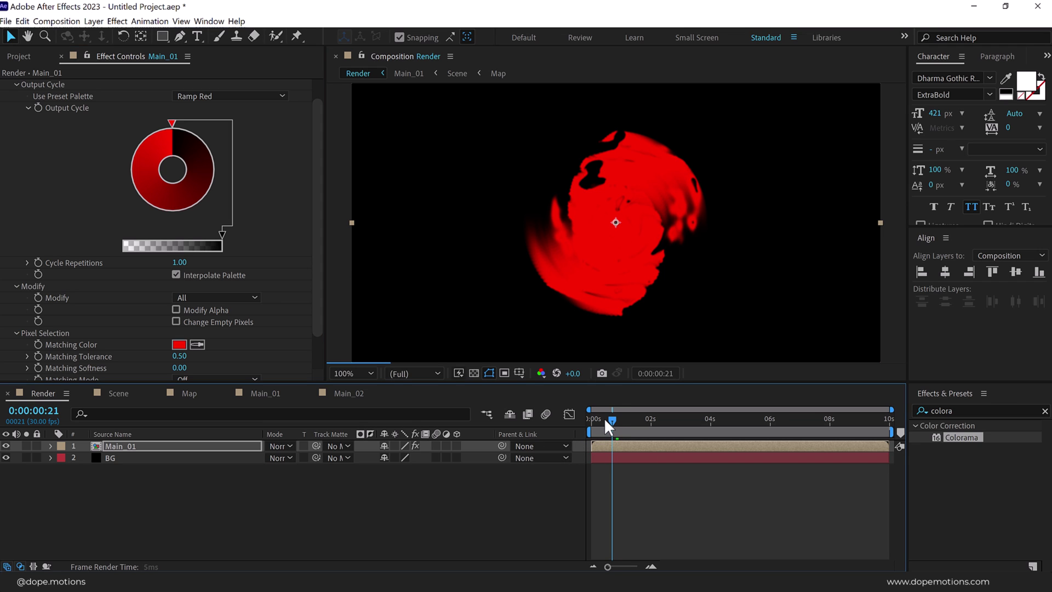
pyautogui.click(162, 119)
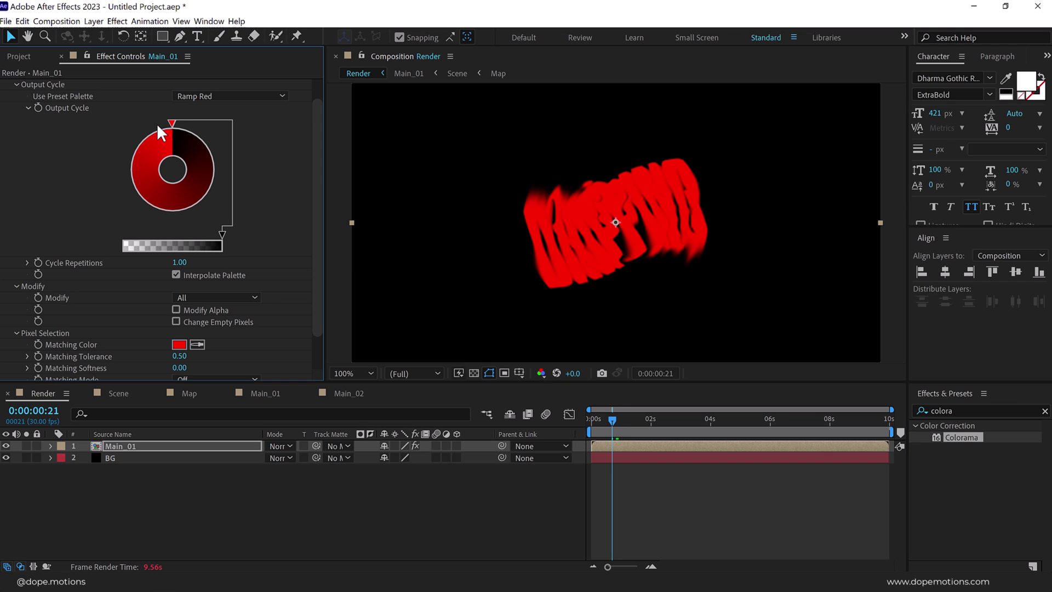
pyautogui.doubleClick(160, 123)
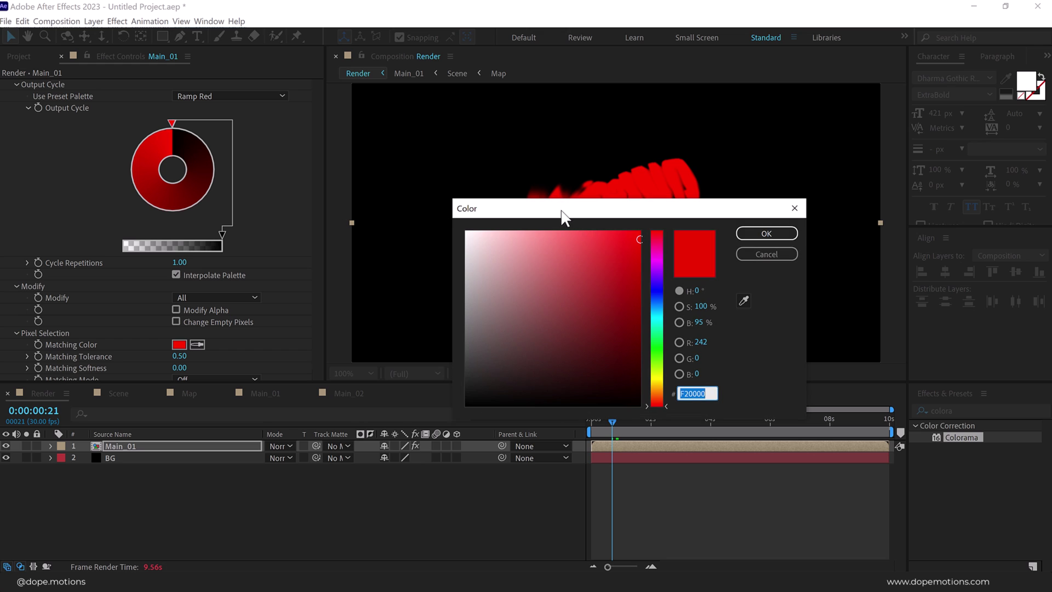
pyautogui.moveTo(563, 216); pyautogui.dragTo(481, 209)
pyautogui.click(574, 374)
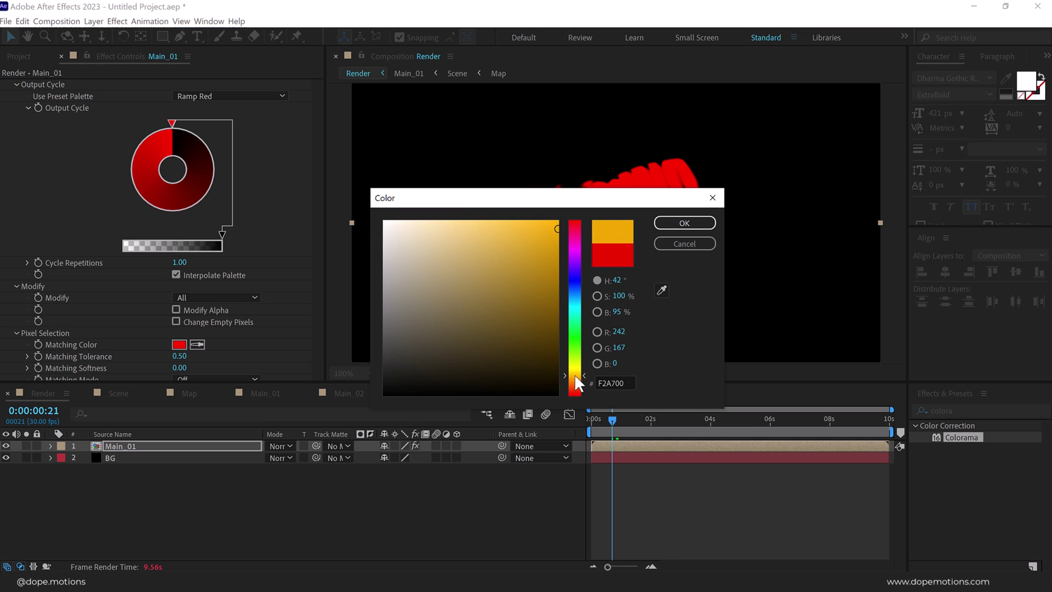
pyautogui.click(684, 222)
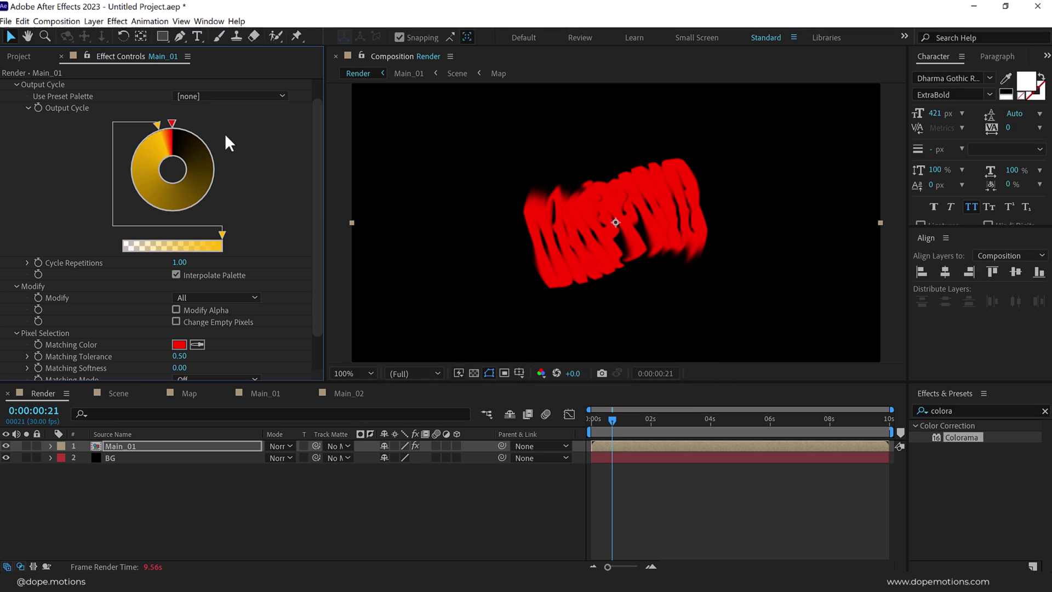
pyautogui.doubleClick(172, 123)
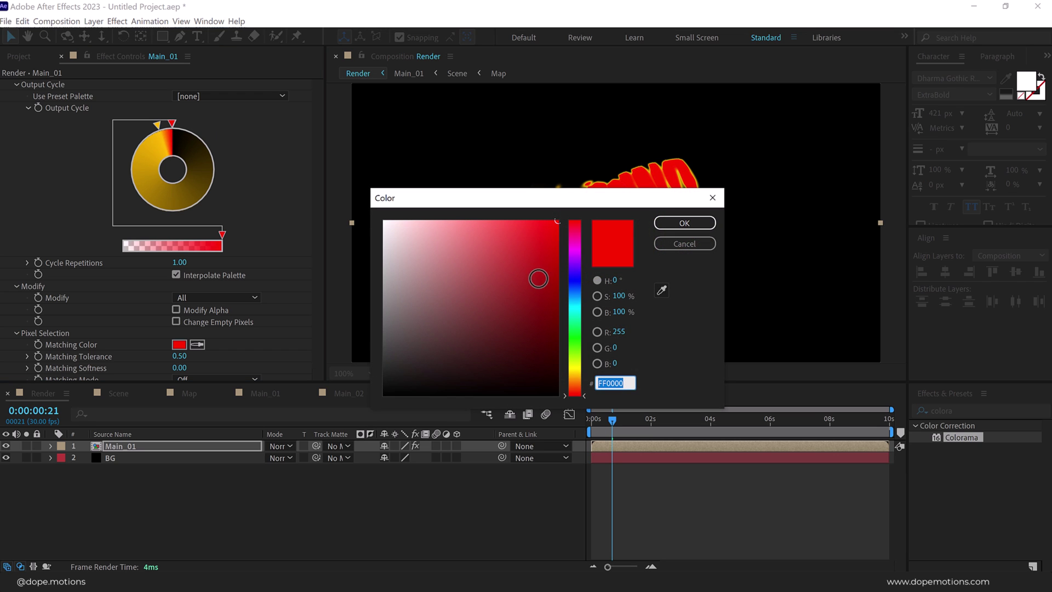
pyautogui.click(576, 385)
pyautogui.moveTo(578, 384); pyautogui.dragTo(577, 385)
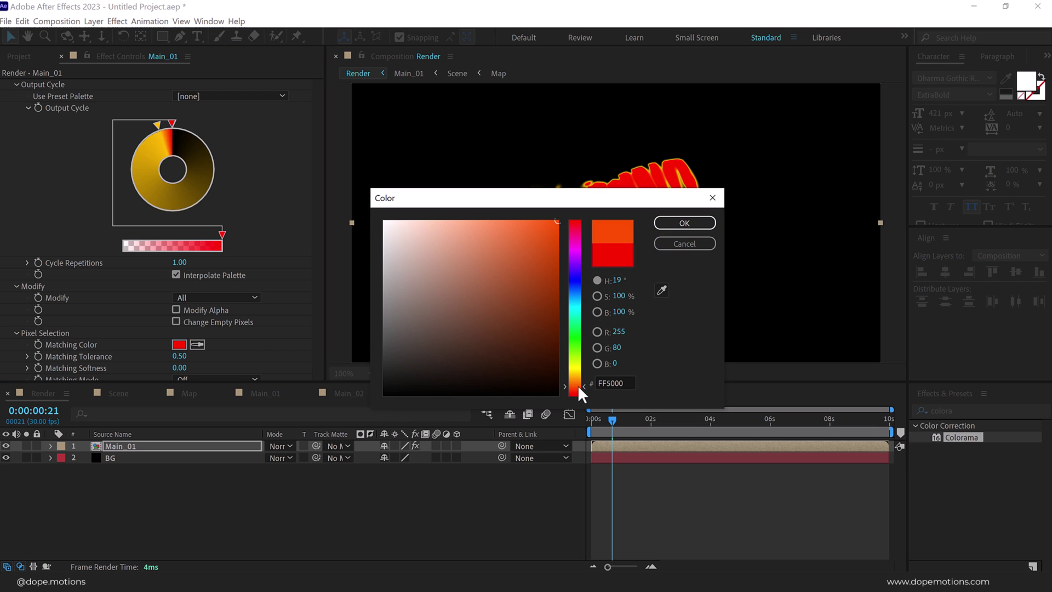
pyautogui.click(684, 222)
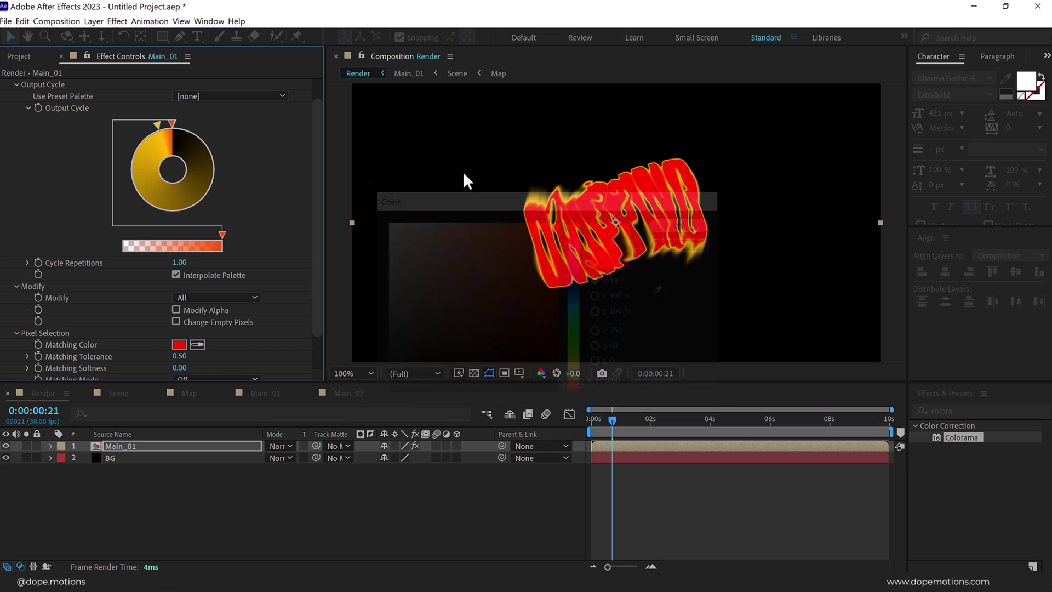
# - Turn another palette point white, then cyan 07FFE5, and check the glow at frame 29
pyautogui.doubleClick(146, 131)
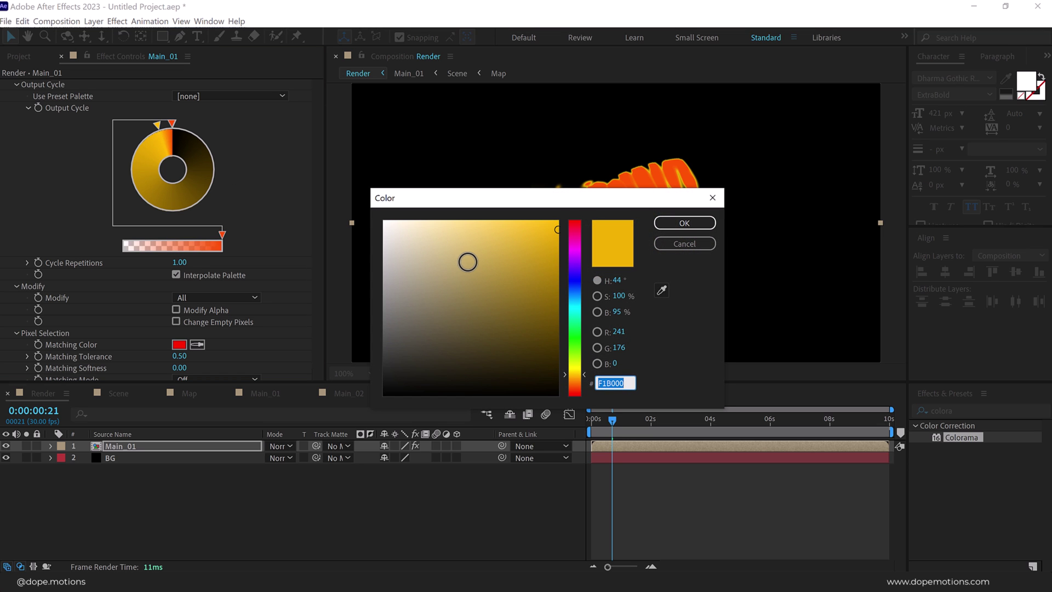
pyautogui.moveTo(467, 261); pyautogui.dragTo(333, 209)
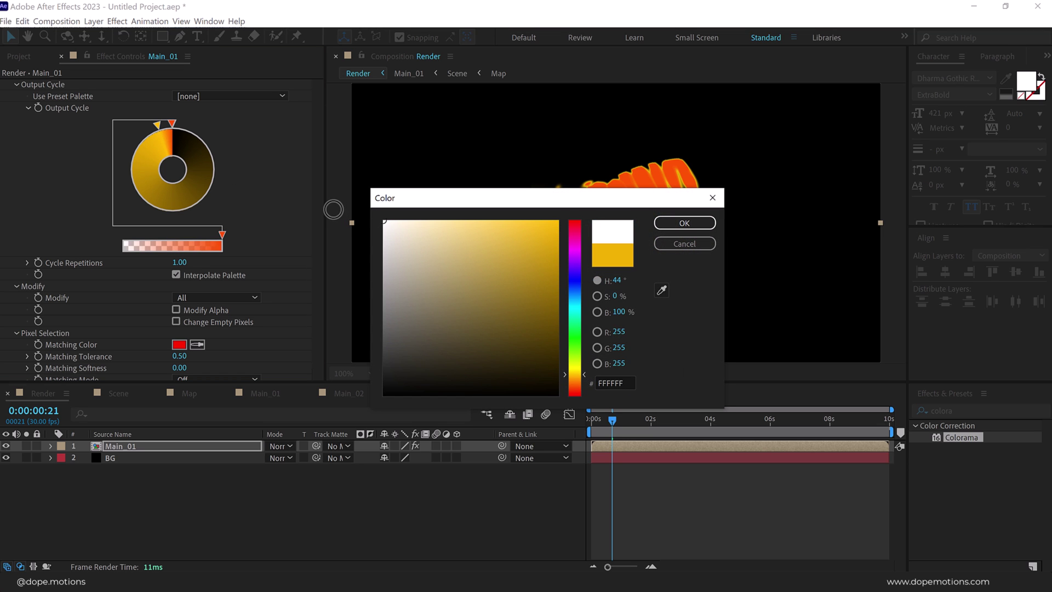
pyautogui.click(700, 226)
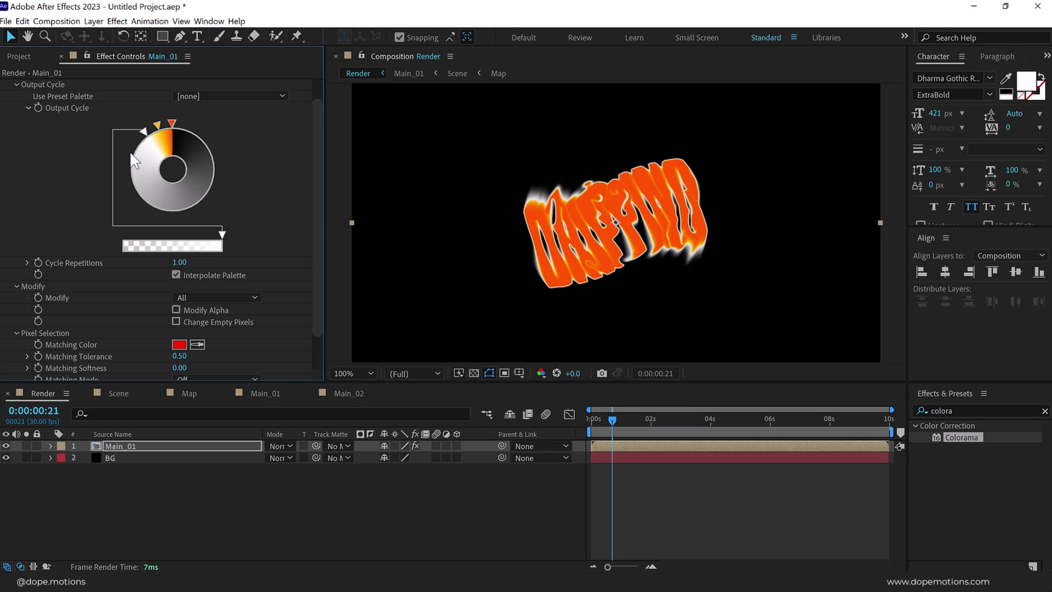
pyautogui.doubleClick(143, 132)
pyautogui.moveTo(573, 331)
pyautogui.mouseDown()
pyautogui.moveTo(580, 307)
pyautogui.moveTo(580, 317)
pyautogui.mouseUp()
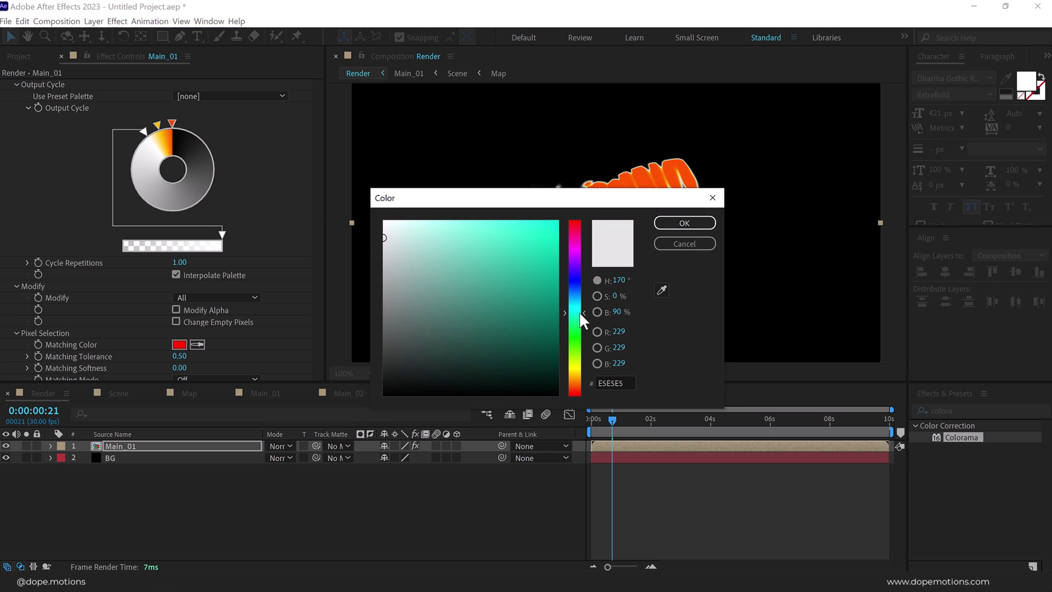
pyautogui.moveTo(525, 247); pyautogui.dragTo(553, 220)
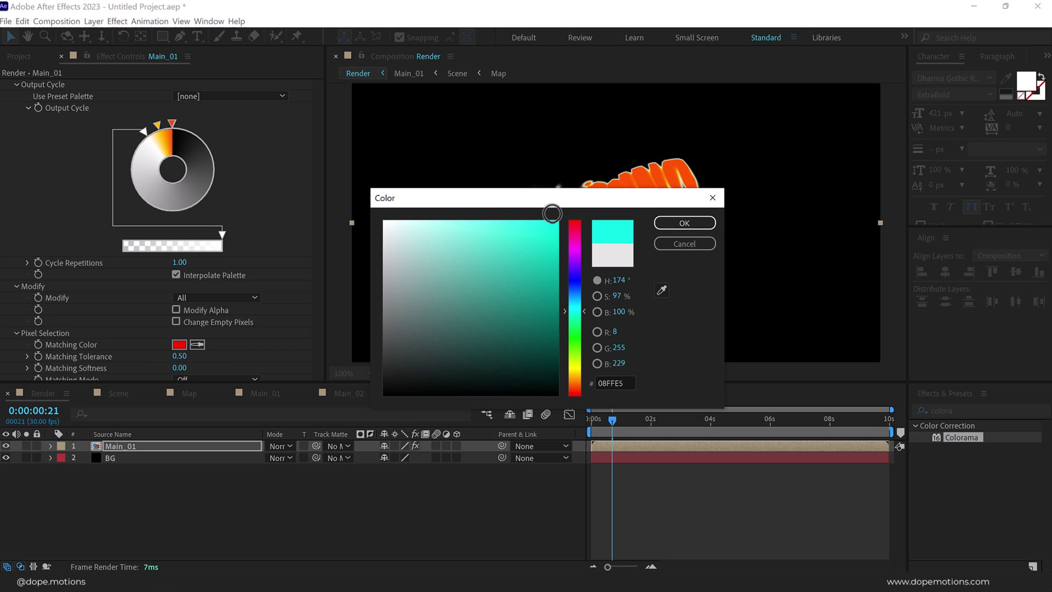
pyautogui.click(677, 225)
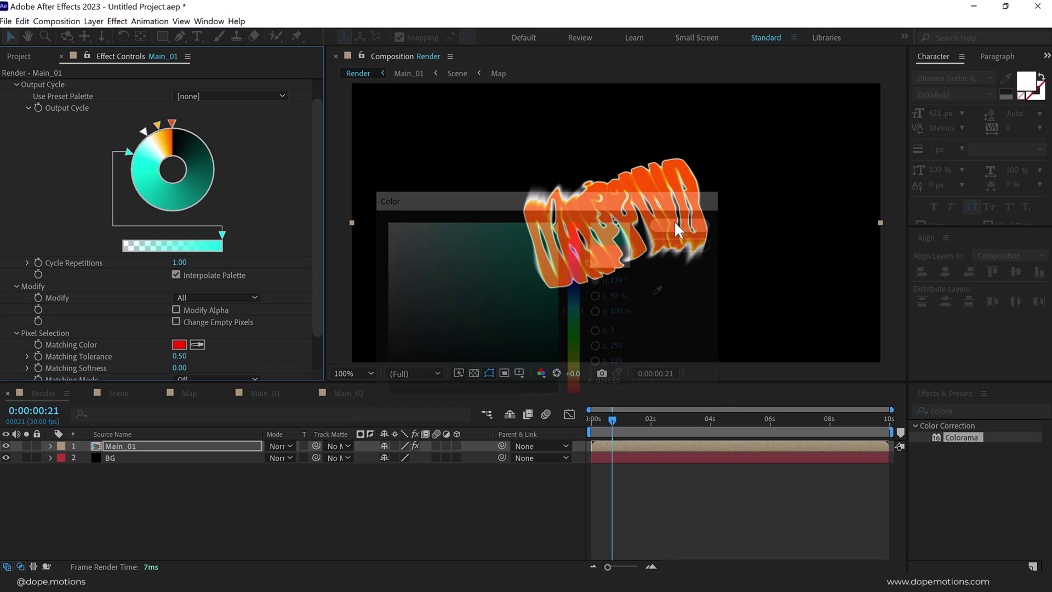
pyautogui.moveTo(617, 419); pyautogui.dragTo(619, 418)
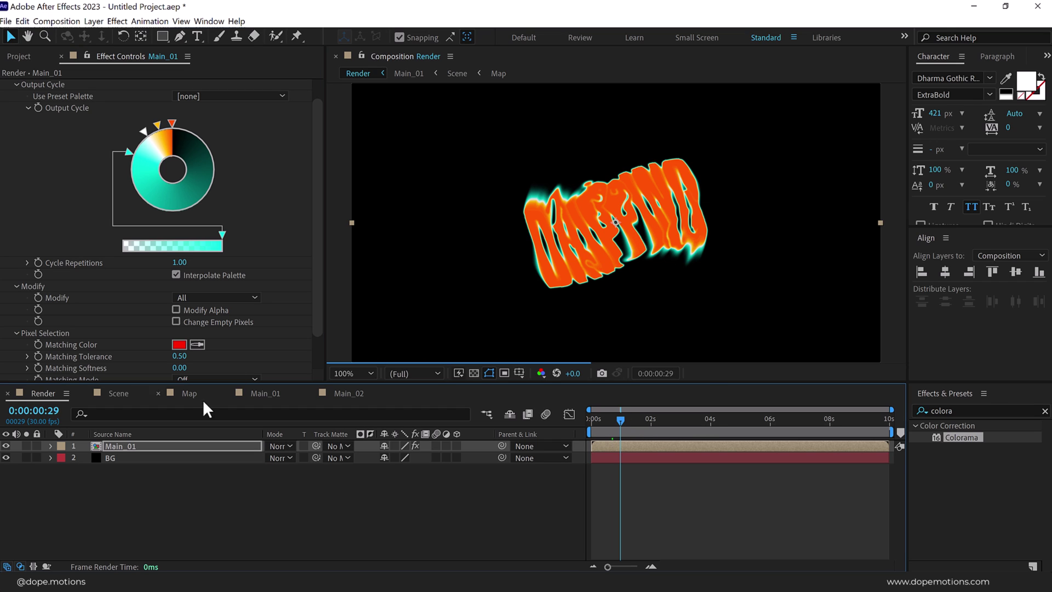
pyautogui.click(17, 56)
# - Add Main_02 to Render above Main_01 and apply a Tint effect to it
pyautogui.moveTo(51, 203); pyautogui.dragTo(113, 445)
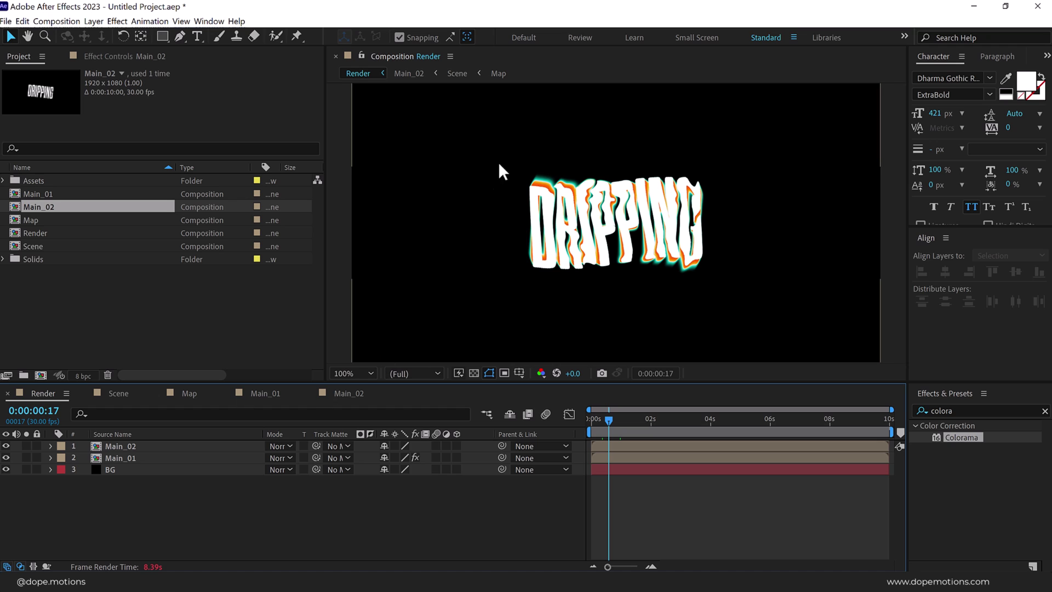
pyautogui.click(156, 447)
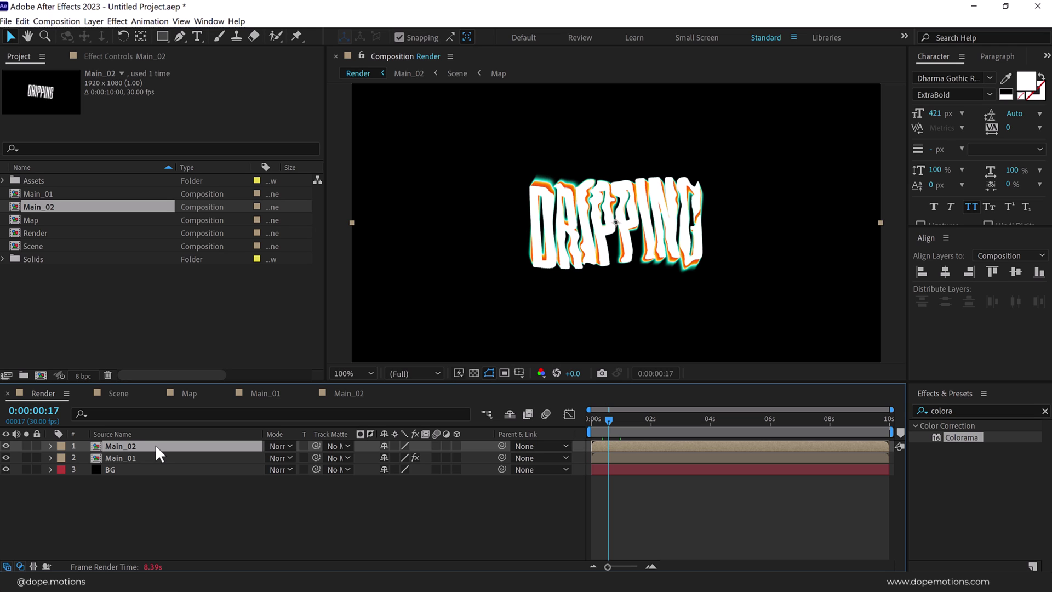
pyautogui.hotkey('ctrl', '5')
pyautogui.write('tin')
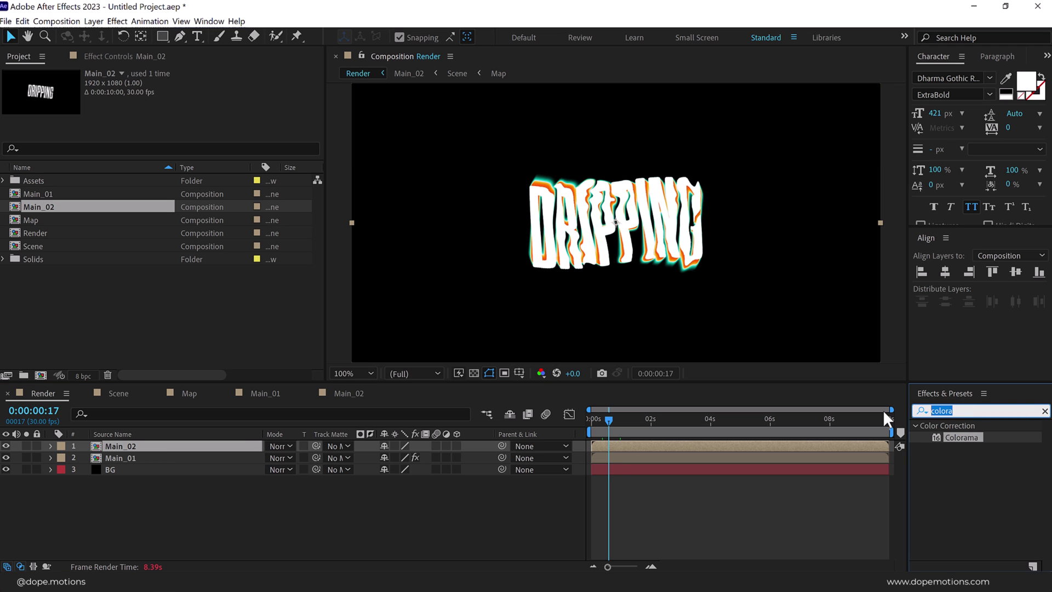
pyautogui.write('t')
pyautogui.doubleClick(964, 473)
# - Set Tint's Map White To a pale cream of about FFEDCF
pyautogui.click(180, 108)
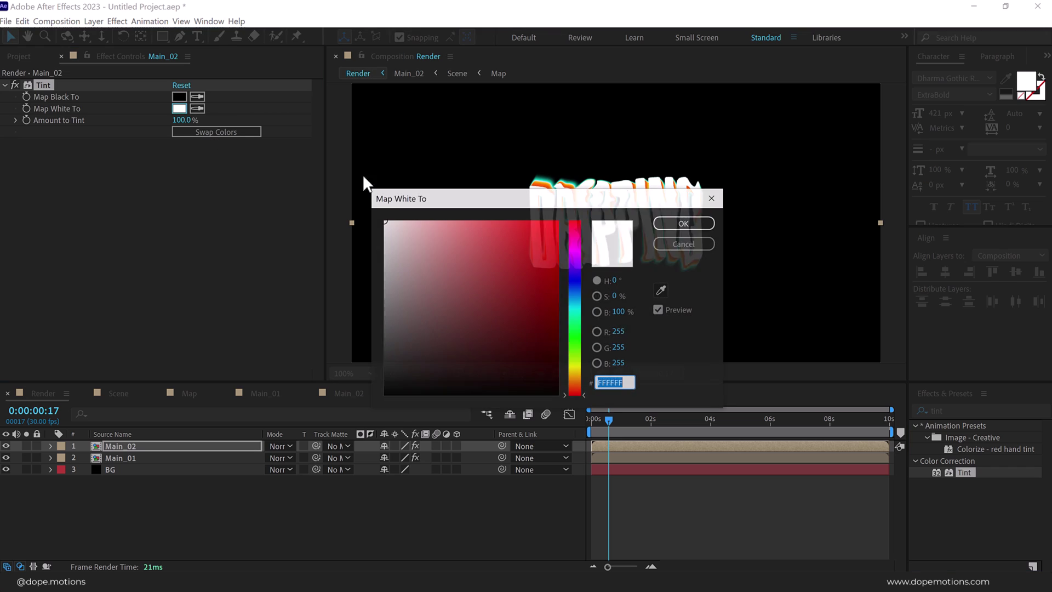
pyautogui.moveTo(580, 381); pyautogui.dragTo(580, 376)
pyautogui.moveTo(401, 239); pyautogui.dragTo(416, 220)
pyautogui.click(684, 223)
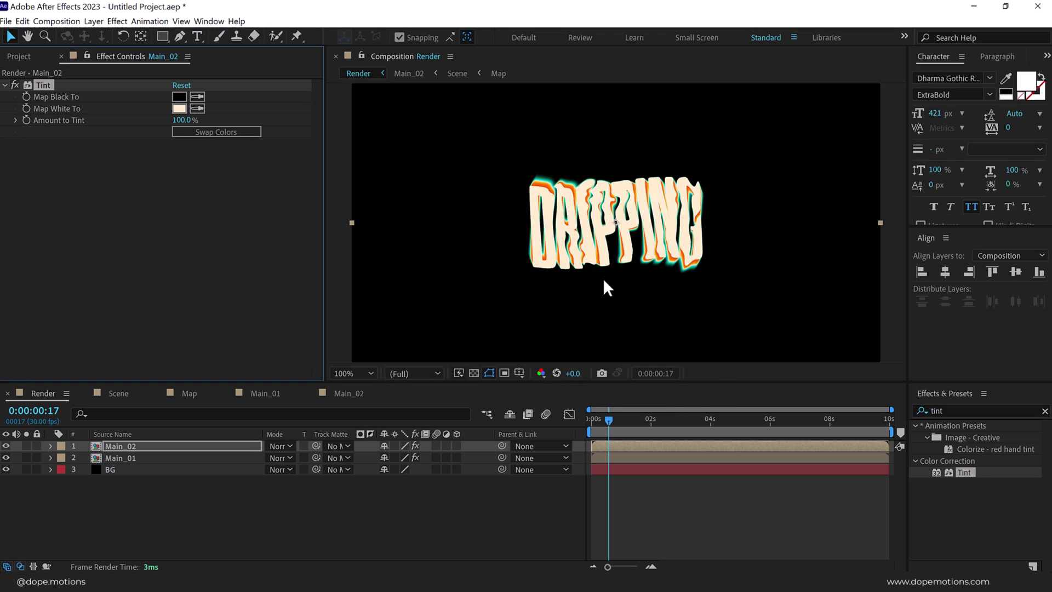
pyautogui.click(180, 109)
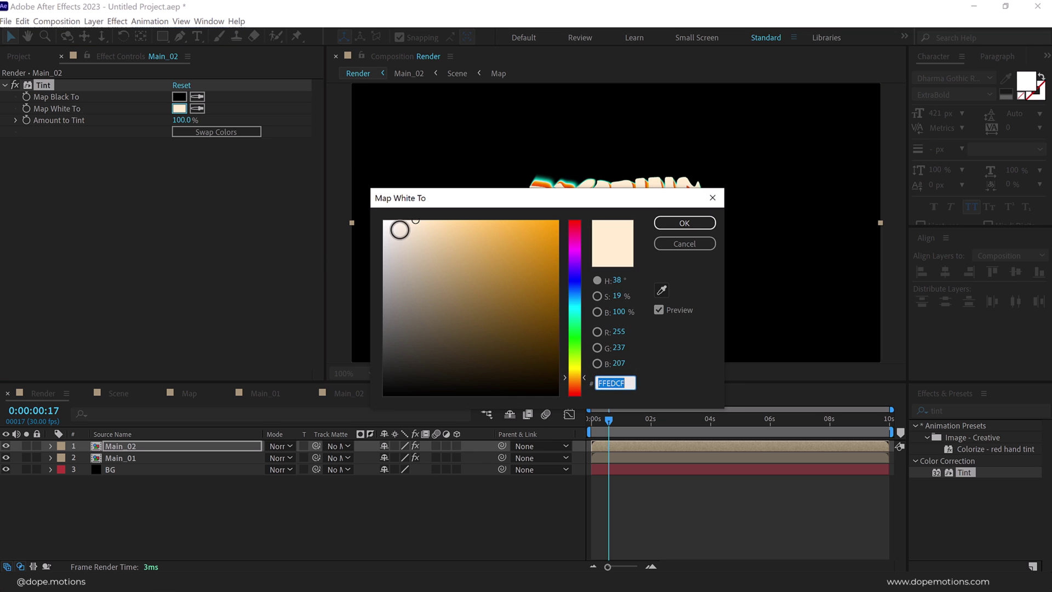
pyautogui.moveTo(400, 227); pyautogui.dragTo(409, 220)
pyautogui.click(682, 224)
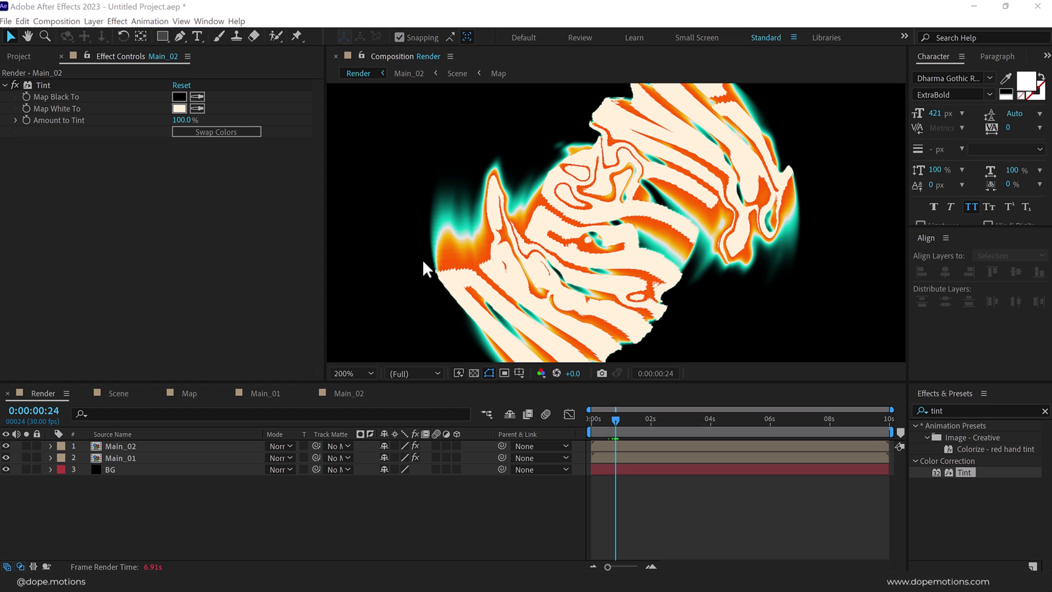
# - In Main_02, re-enable the Scene layer's Gaussian Blur and apply Curves
pyautogui.doubleClick(118, 446)
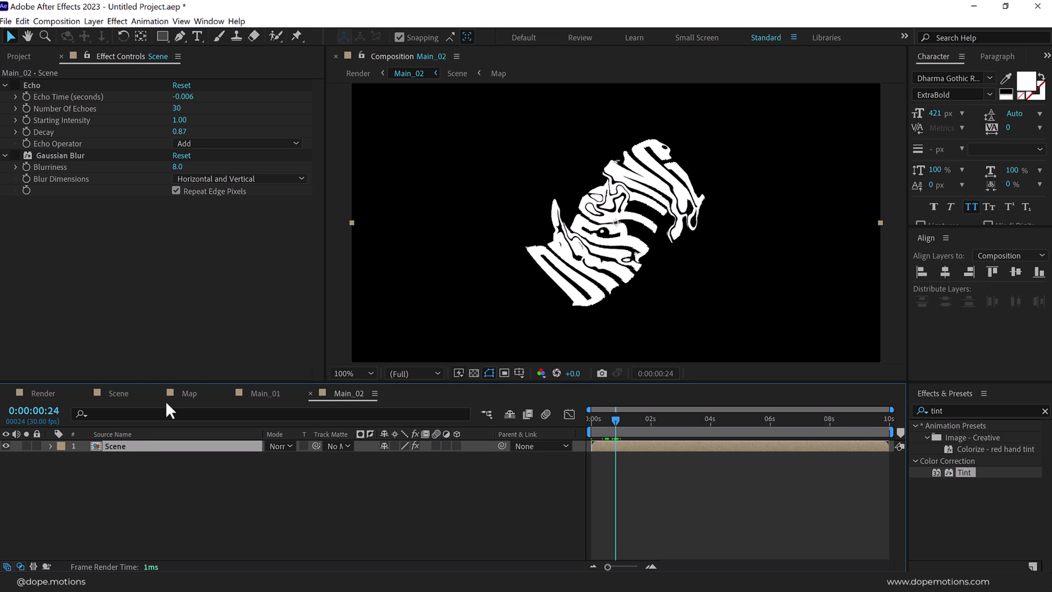
pyautogui.click(16, 155)
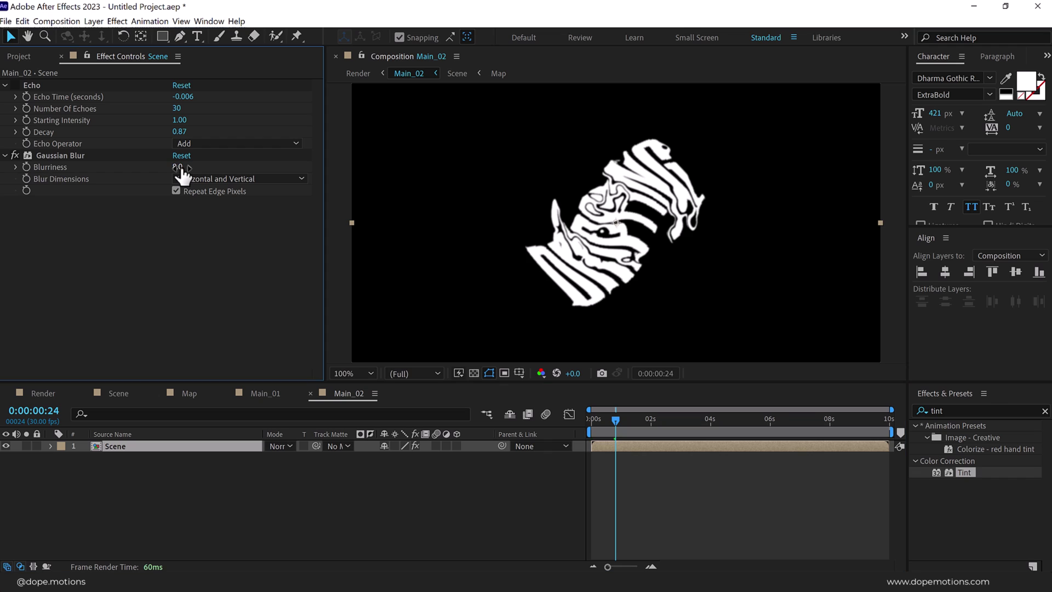
pyautogui.click(934, 410)
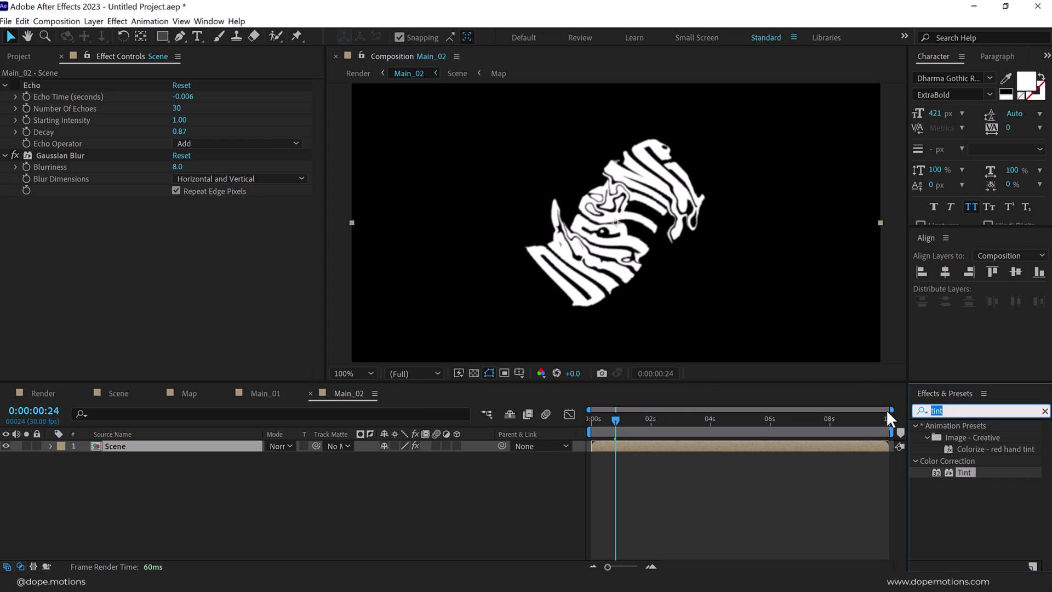
pyautogui.write('curv')
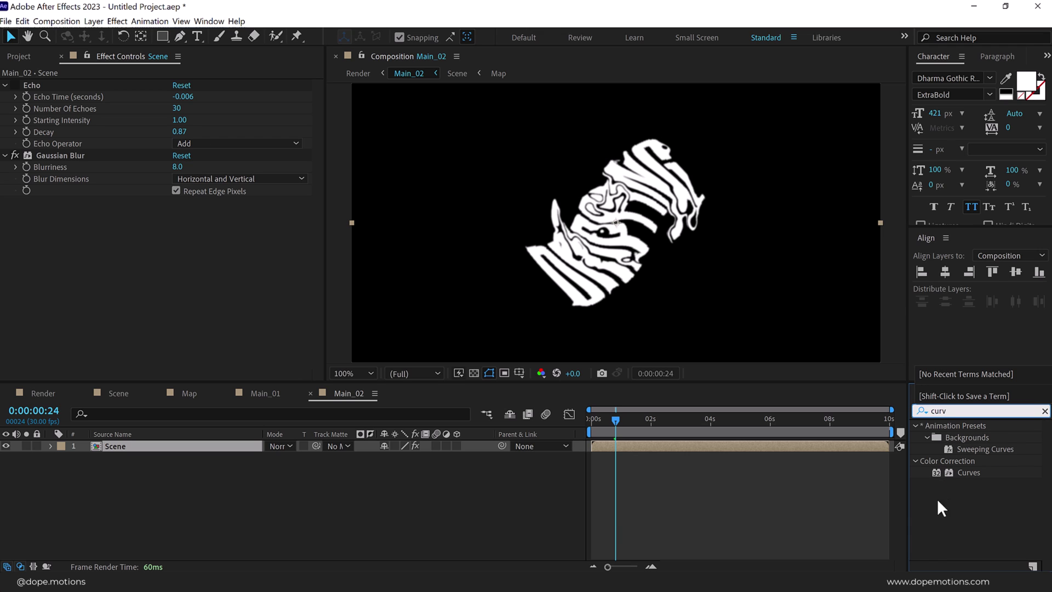
pyautogui.doubleClick(970, 469)
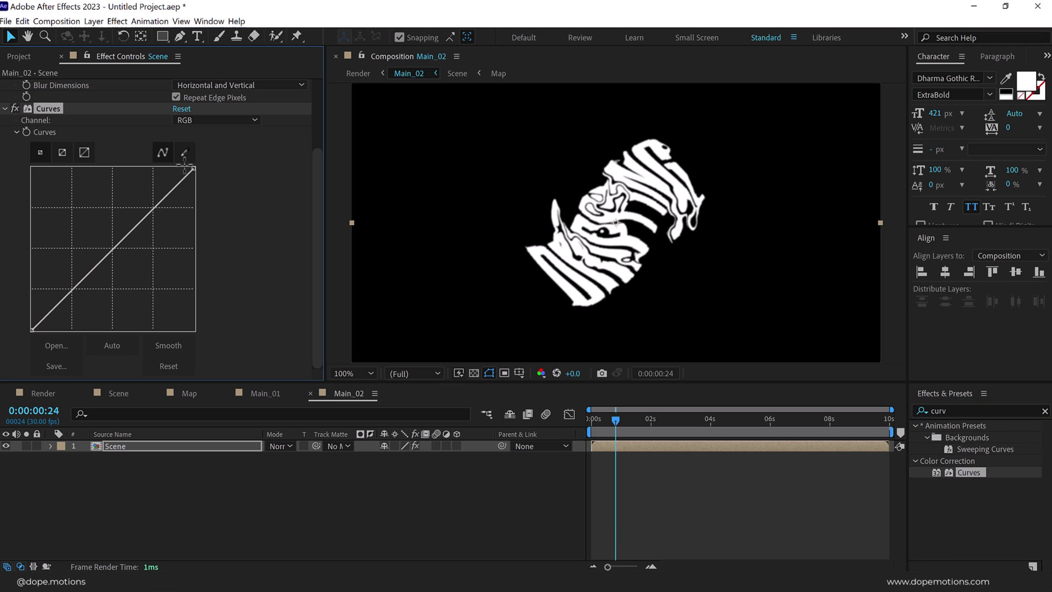
# - Switch Curves to the Alpha channel and steepen the curve for crisper edges
pyautogui.click(208, 120)
pyautogui.click(198, 184)
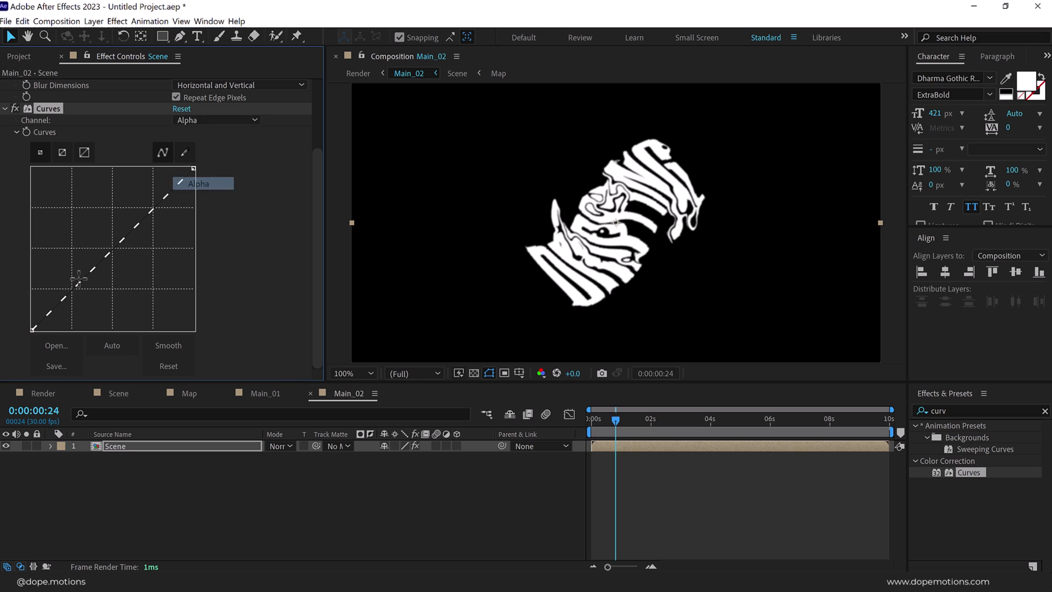
pyautogui.moveTo(79, 278); pyautogui.dragTo(97, 329)
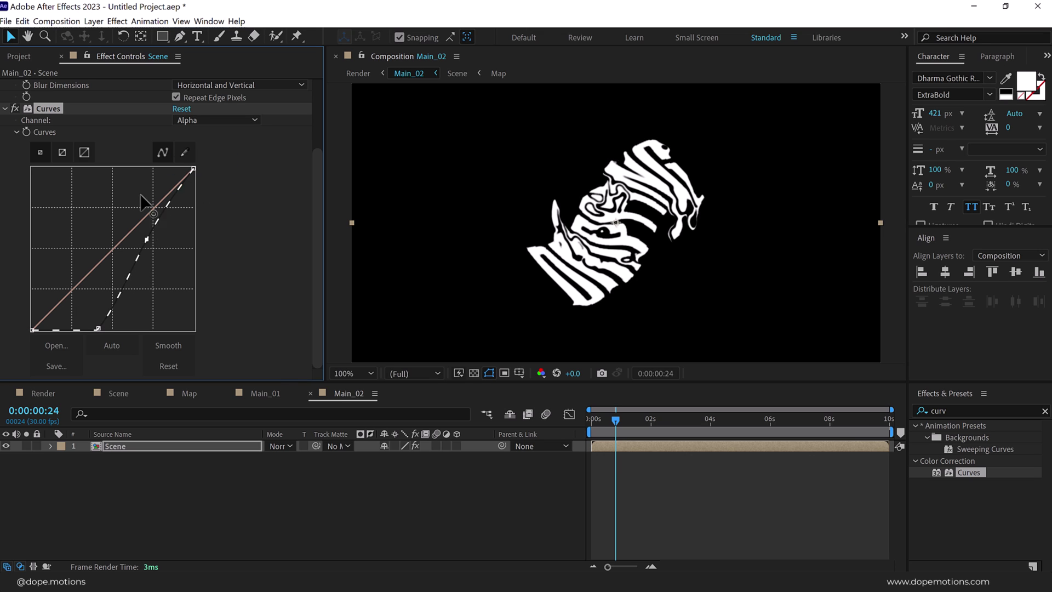
pyautogui.moveTo(140, 195); pyautogui.dragTo(127, 169)
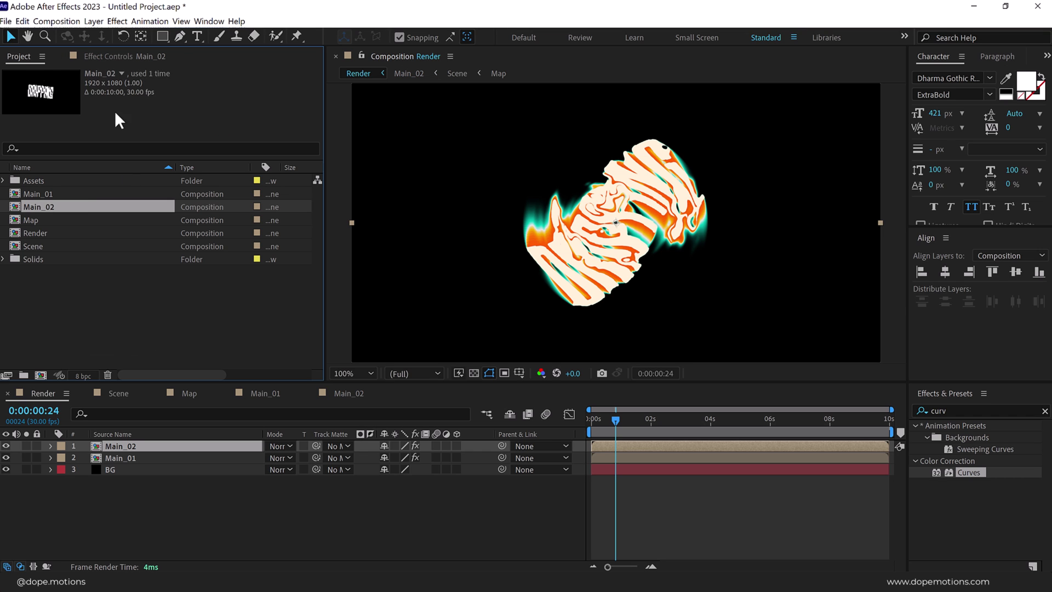
# - Add Texturelabs_Paper_170L.jpg from Assets as the top Render layer in Add mode
pyautogui.click(4, 181)
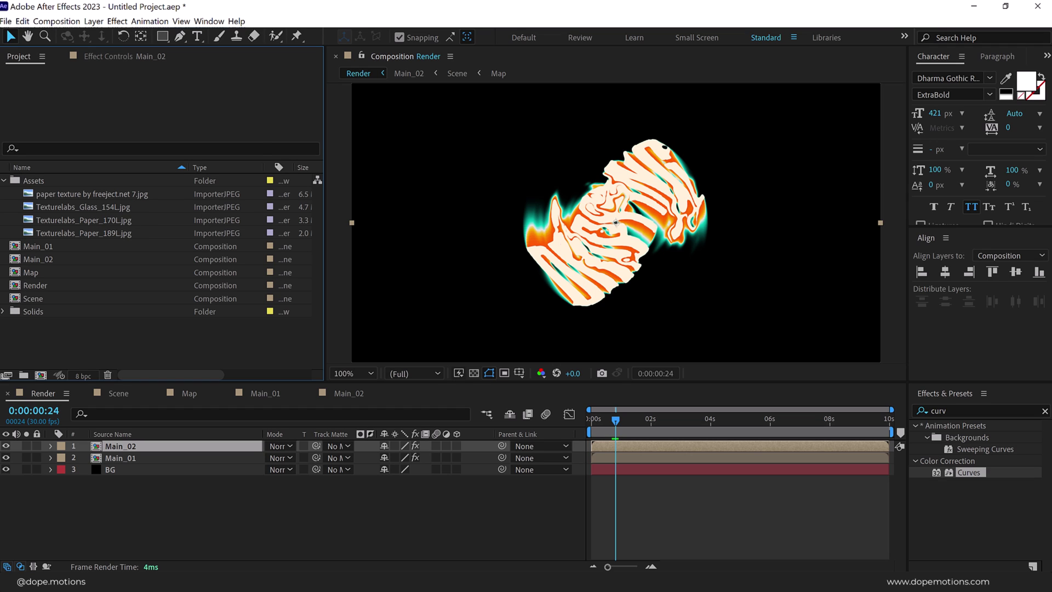
pyautogui.click(114, 221)
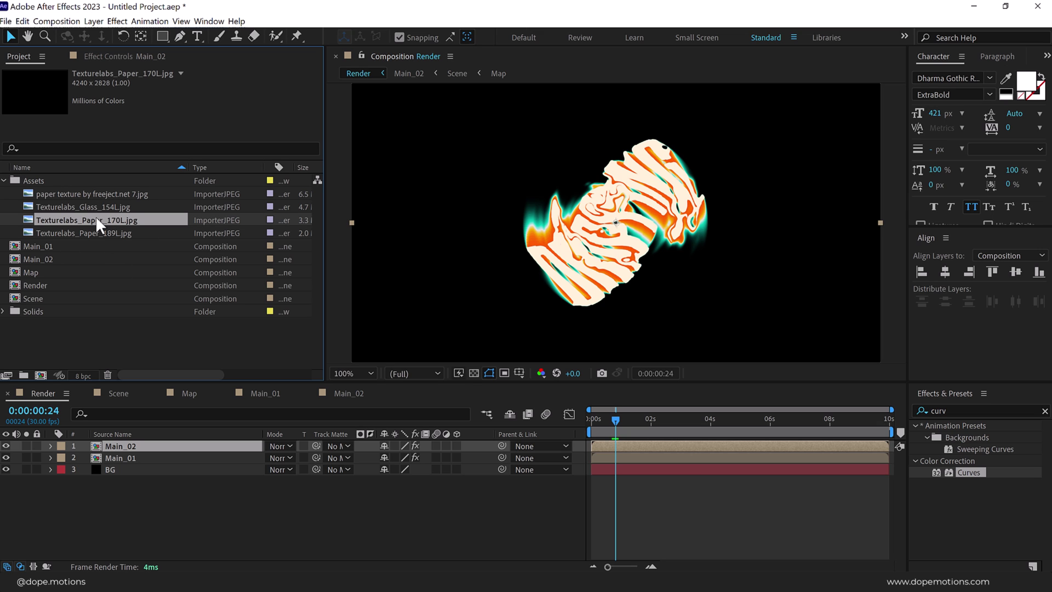
pyautogui.moveTo(95, 216); pyautogui.dragTo(148, 442)
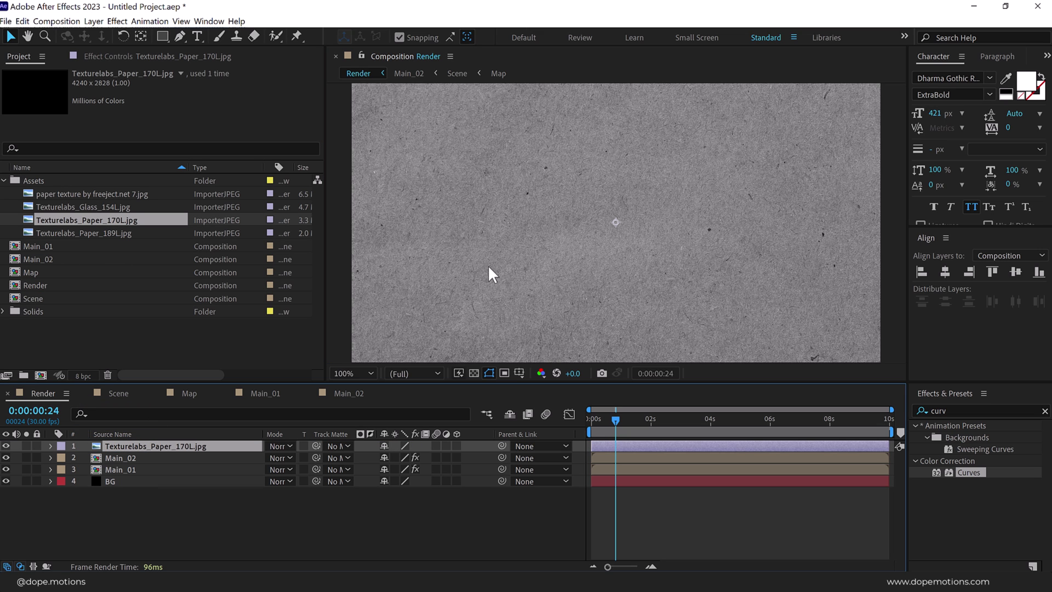
pyautogui.click(283, 442)
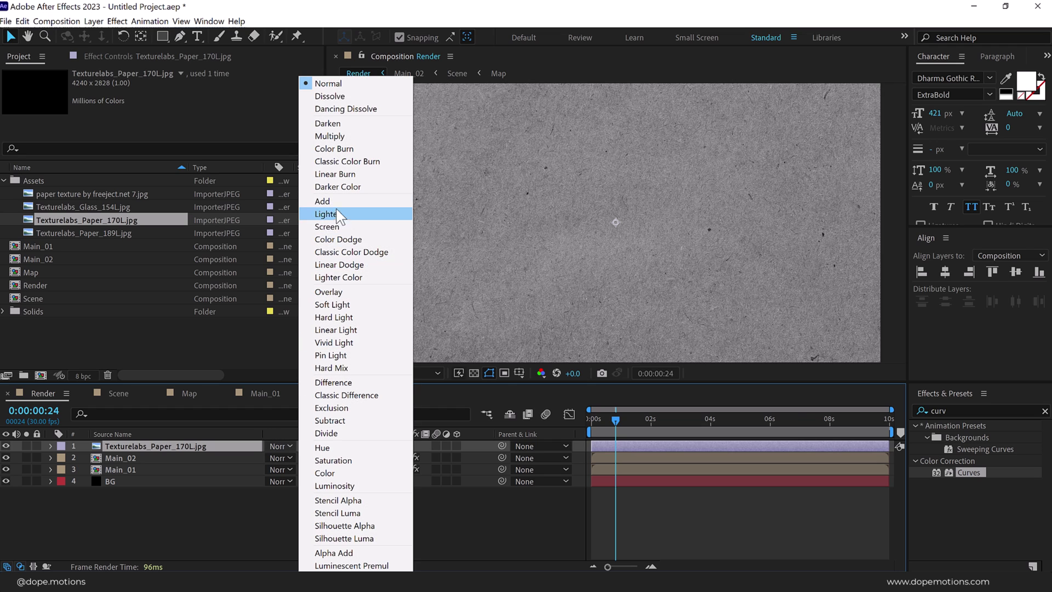
pyautogui.click(334, 201)
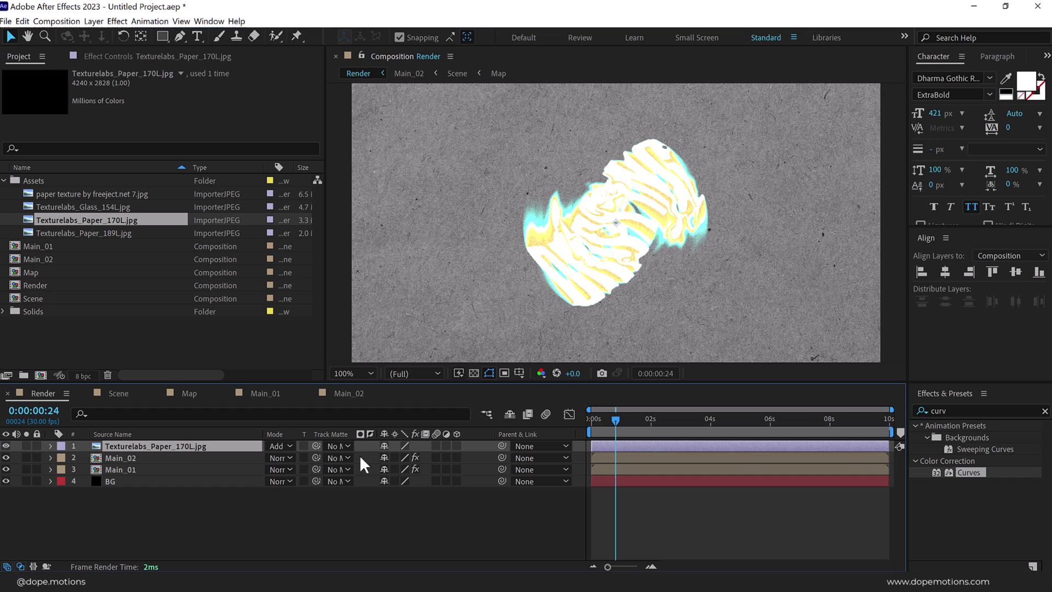
# - Apply Levels to the paper texture, raising Input Black to darken it
pyautogui.click(945, 410)
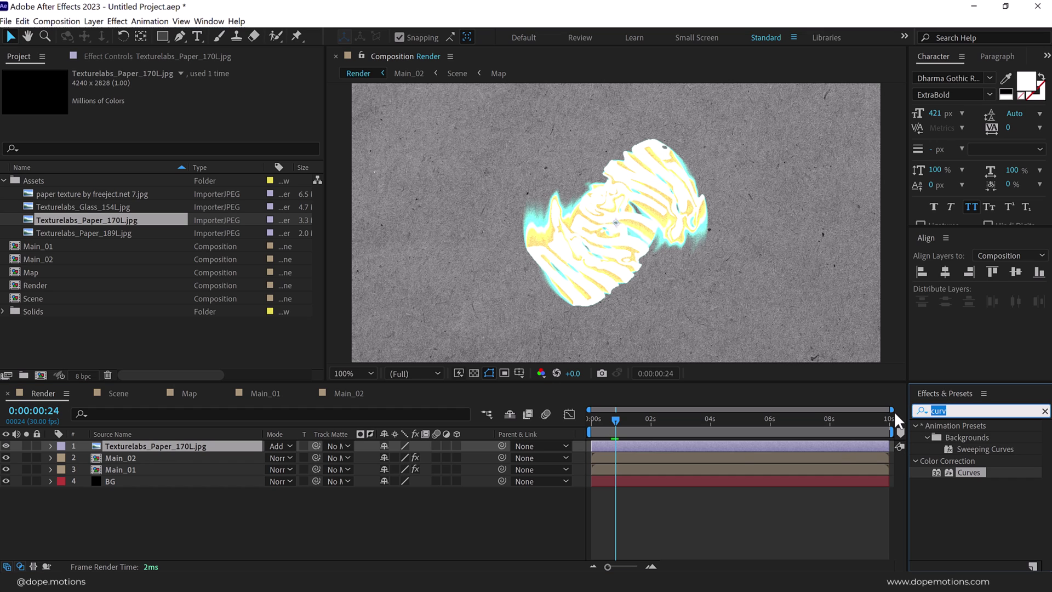
pyautogui.write('leve')
pyautogui.doubleClick(971, 495)
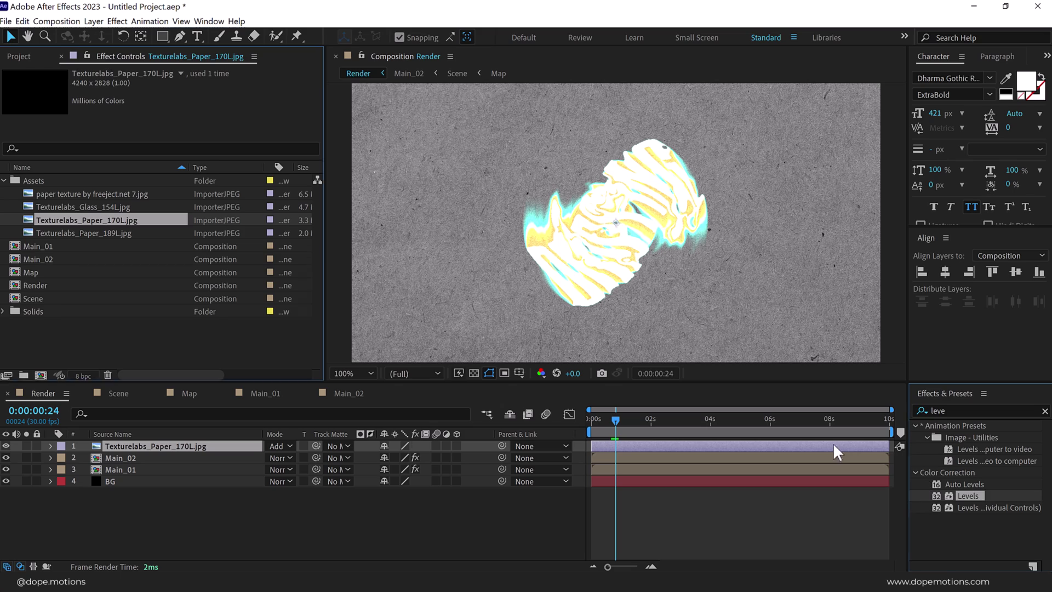
pyautogui.moveTo(36, 163); pyautogui.dragTo(135, 164)
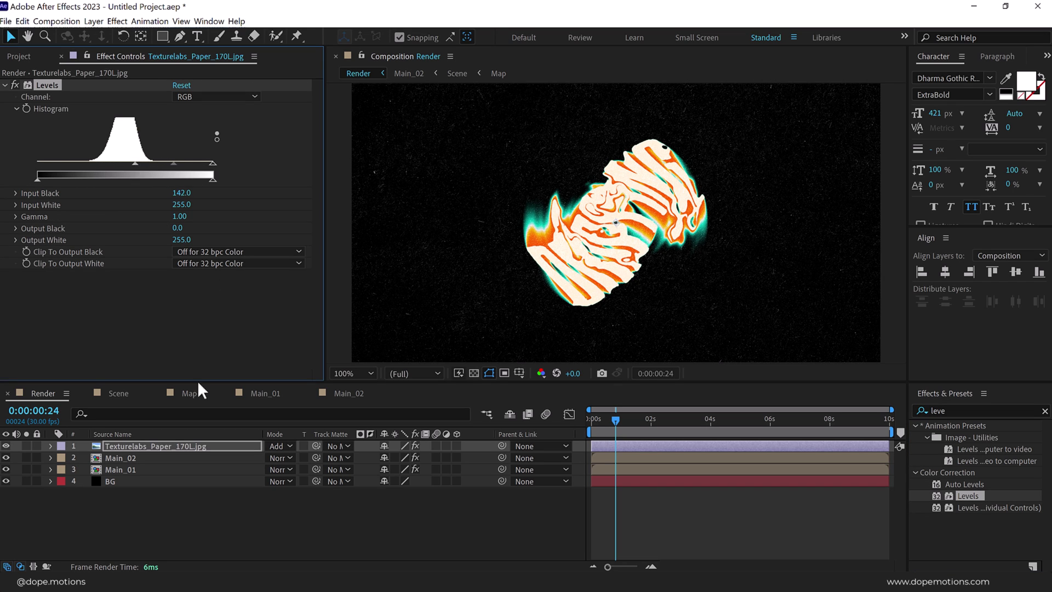
# - Scale the paper texture to 46% and settle Levels Input Black at 132
pyautogui.click(131, 445)
pyautogui.press('s')
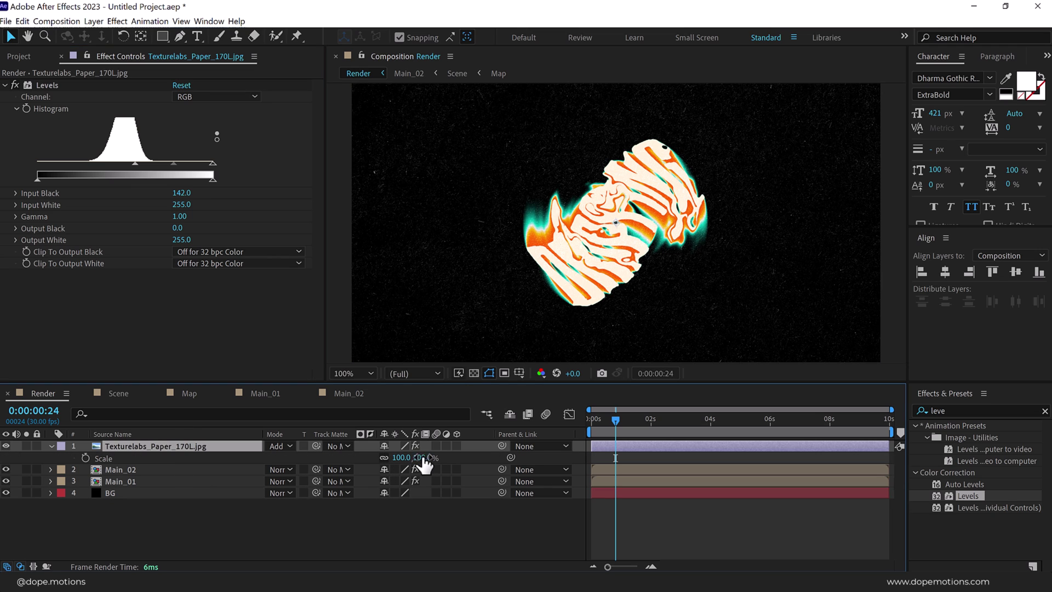
pyautogui.moveTo(386, 457); pyautogui.dragTo(350, 521)
pyautogui.moveTo(135, 163); pyautogui.dragTo(130, 164)
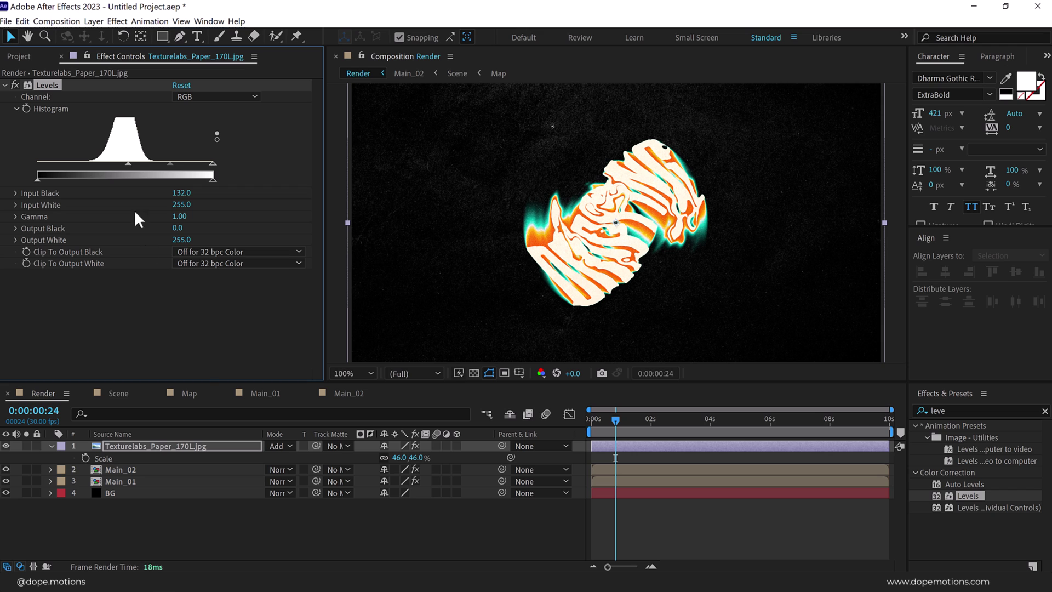
pyautogui.click(238, 497)
pyautogui.click(19, 56)
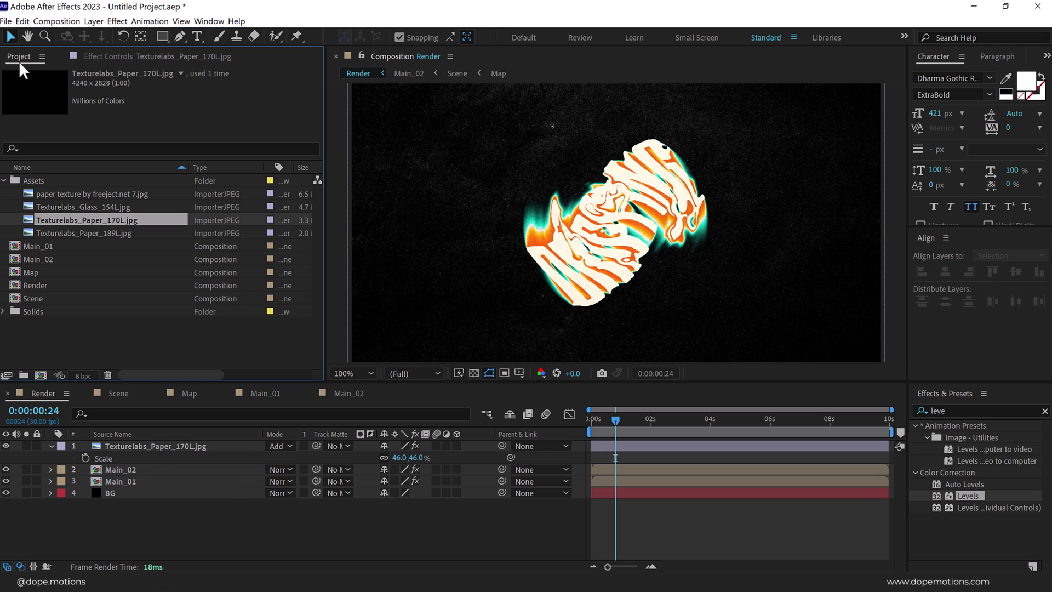
# - Add paper texture by freeject.net 7.jpg on top in Multiply mode at 63% opacity
pyautogui.scroll(2, 627, 251)
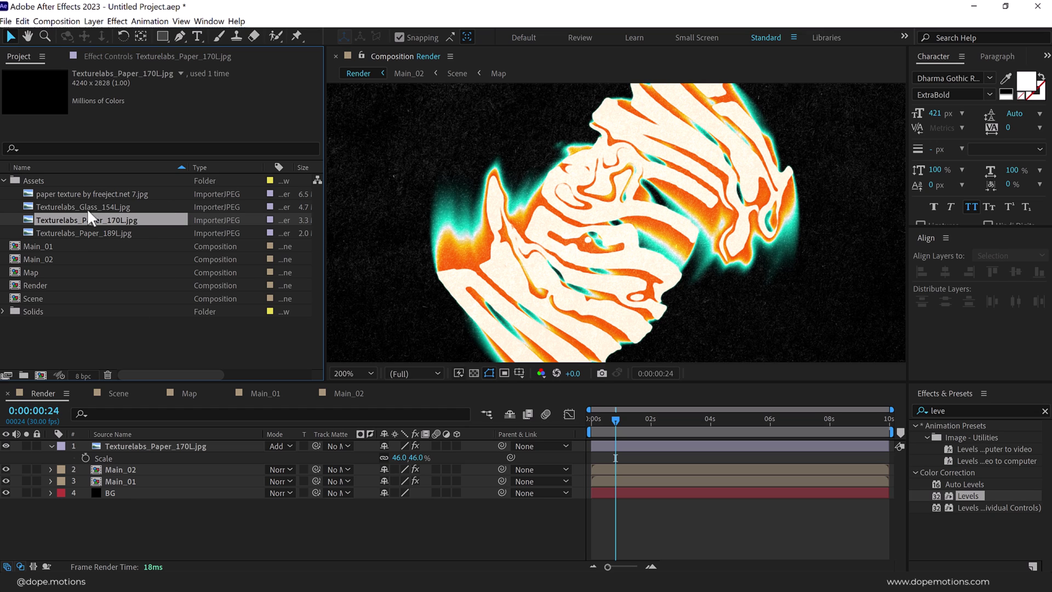
pyautogui.moveTo(60, 195); pyautogui.dragTo(117, 445)
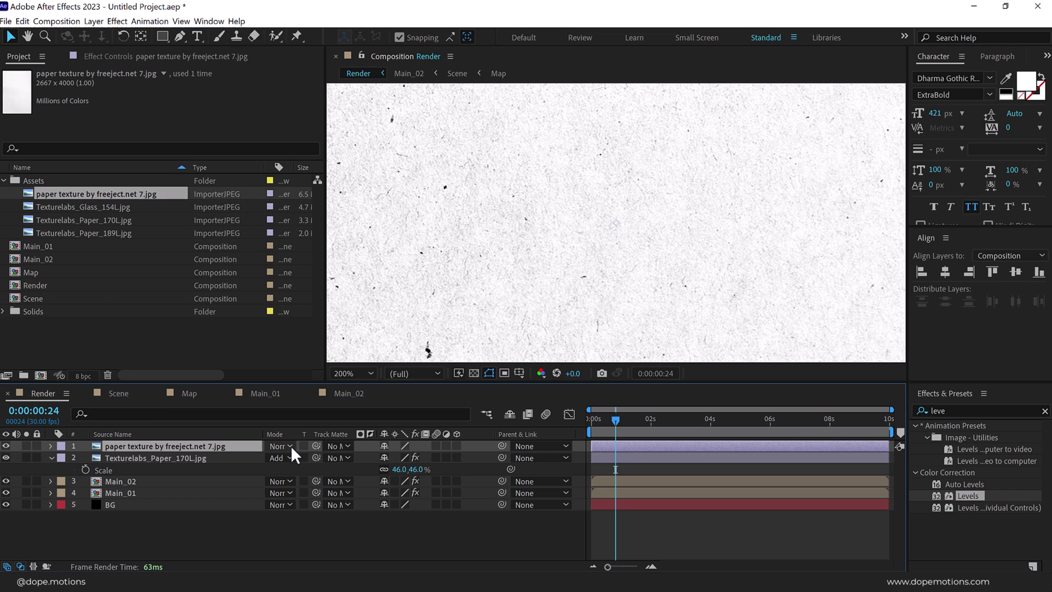
pyautogui.click(288, 445)
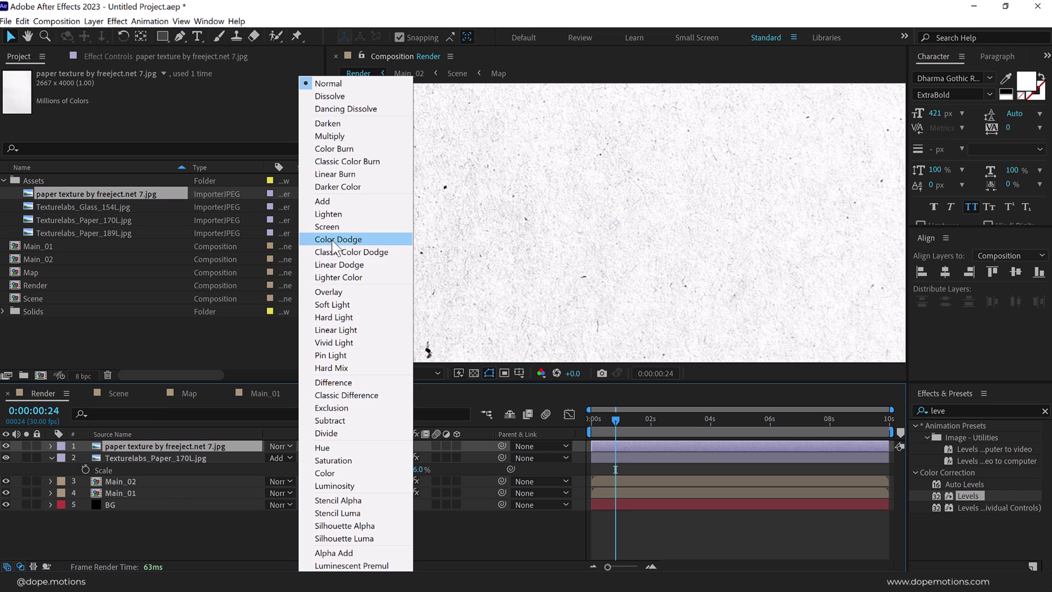
pyautogui.click(330, 136)
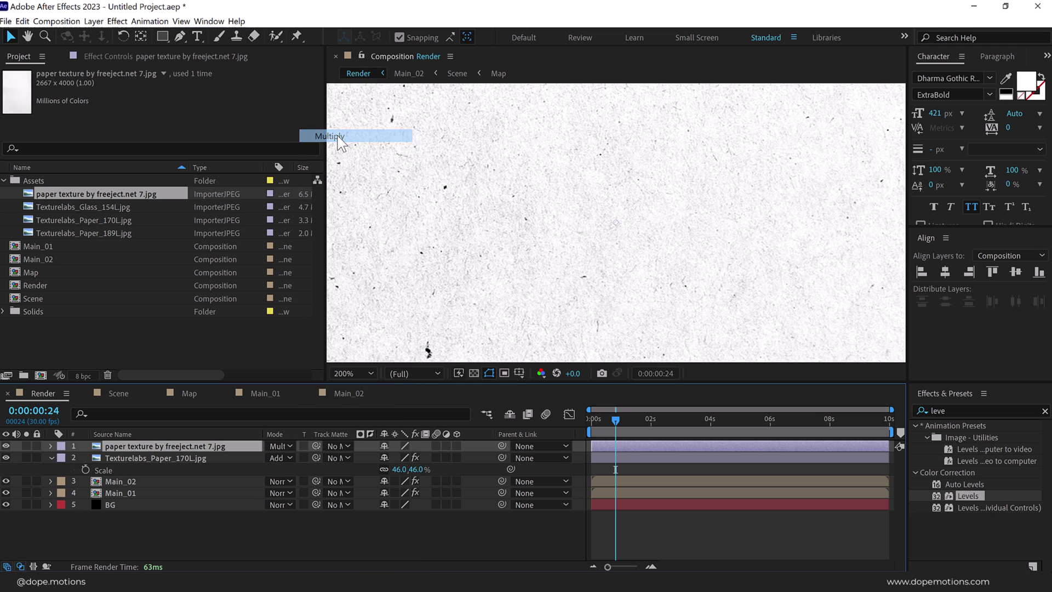
pyautogui.press('t')
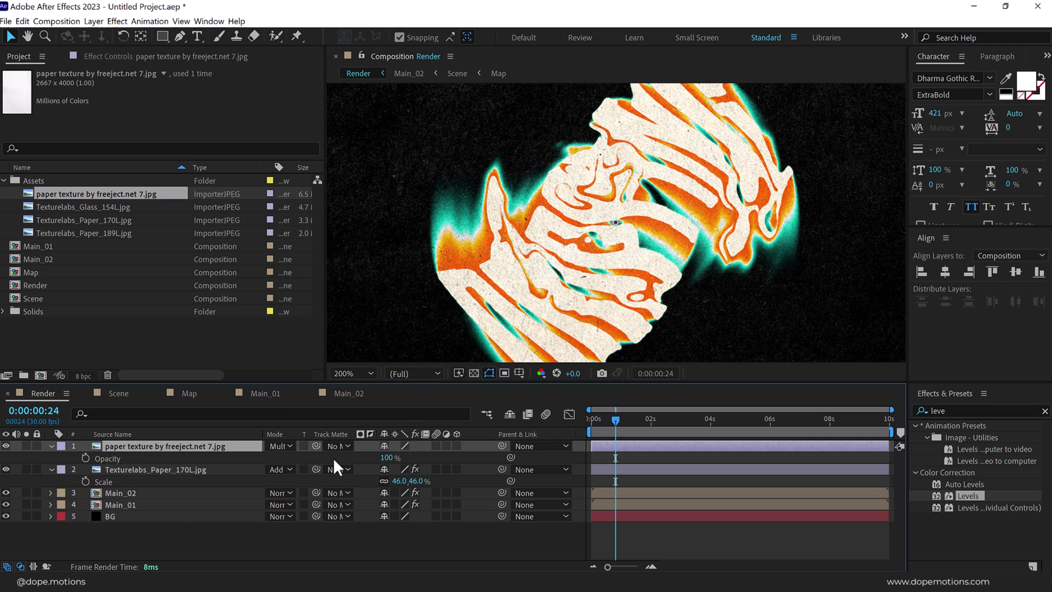
pyautogui.moveTo(386, 457)
pyautogui.mouseDown()
pyautogui.moveTo(362, 462)
pyautogui.moveTo(374, 460)
pyautogui.mouseUp()
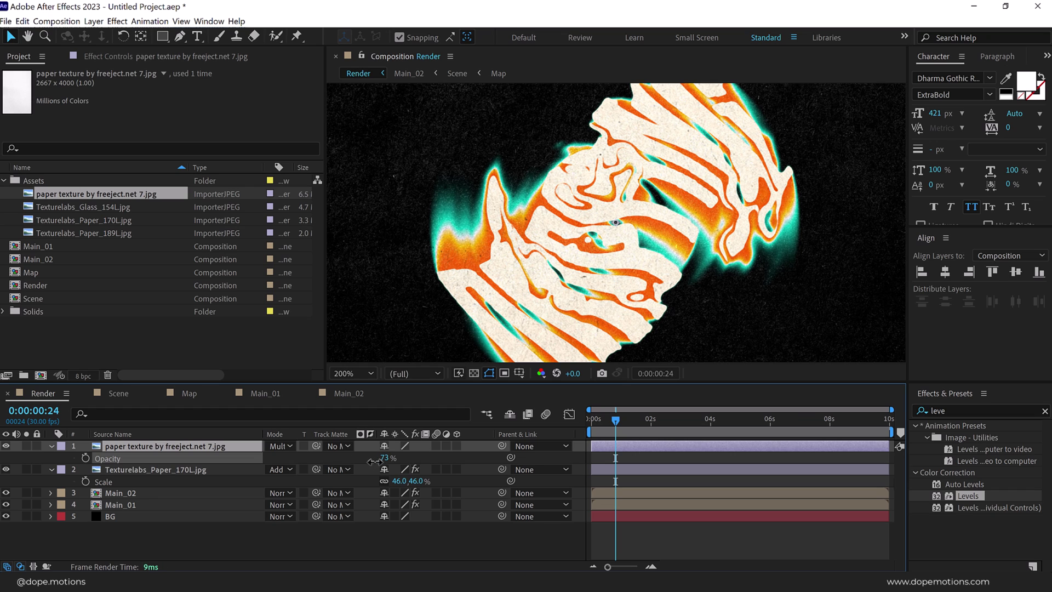
pyautogui.click(319, 528)
# - Place Texturelabs_Paper_189L.jpg on top in Screen mode, scaled to 69%
pyautogui.keyDown('ctrl'); pyautogui.click(51, 446); pyautogui.keyUp('ctrl')
pyautogui.click(113, 232)
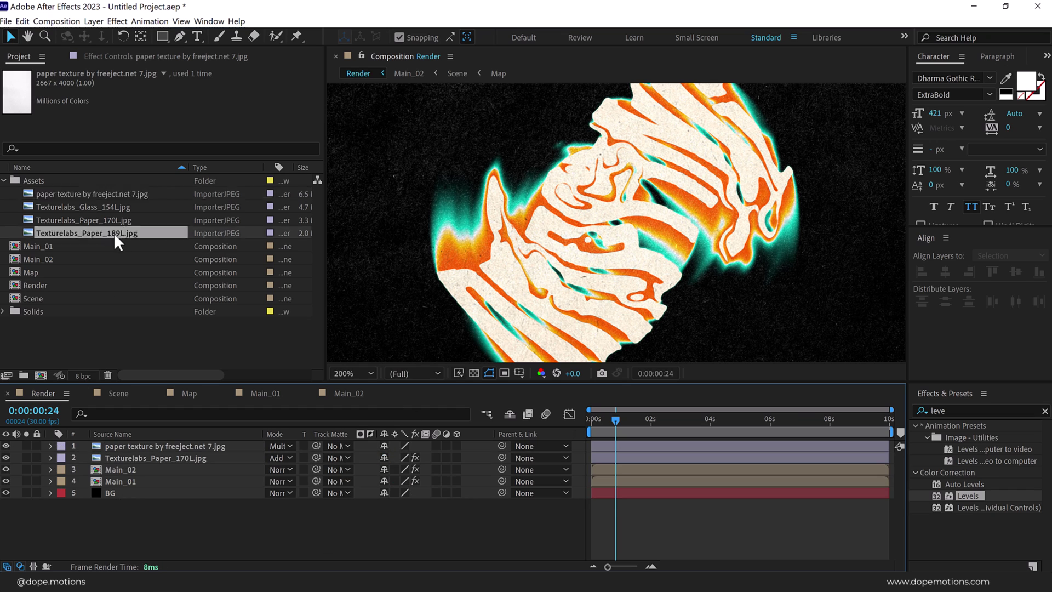
pyautogui.moveTo(104, 230); pyautogui.dragTo(126, 445)
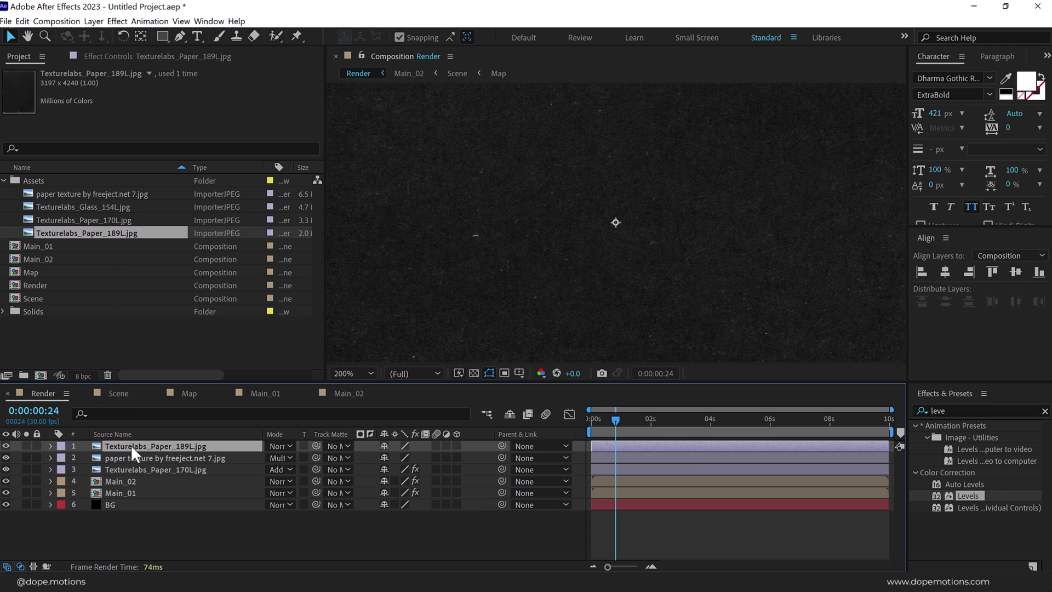
pyautogui.click(287, 445)
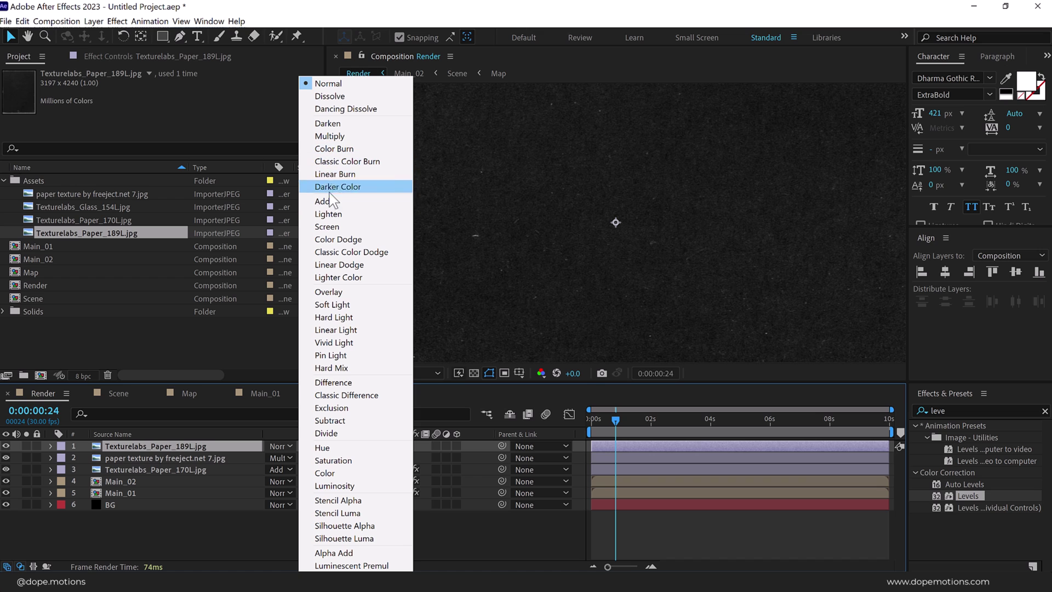
pyautogui.click(329, 226)
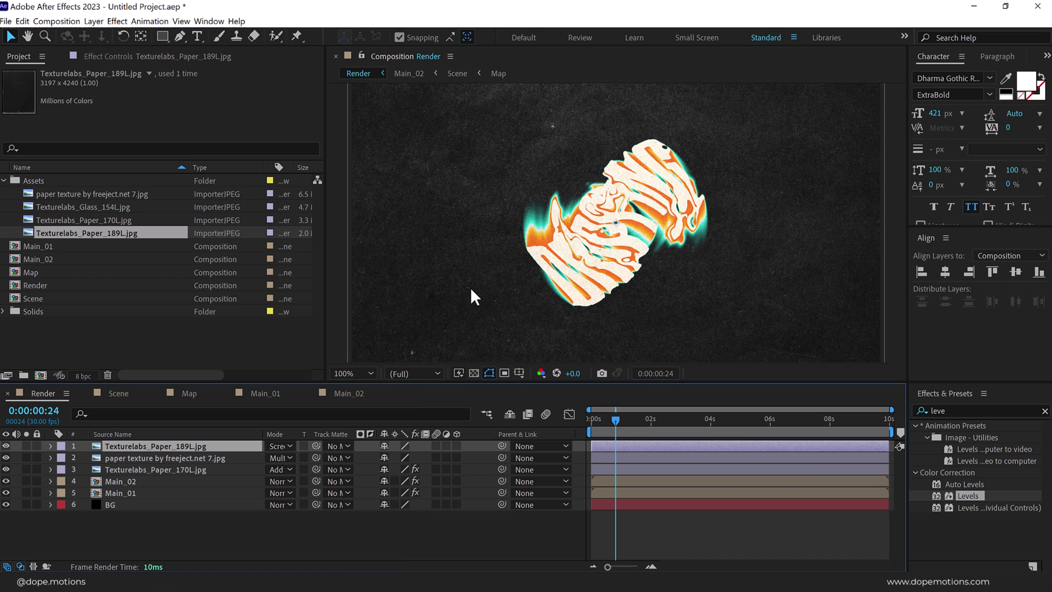
pyautogui.press('s')
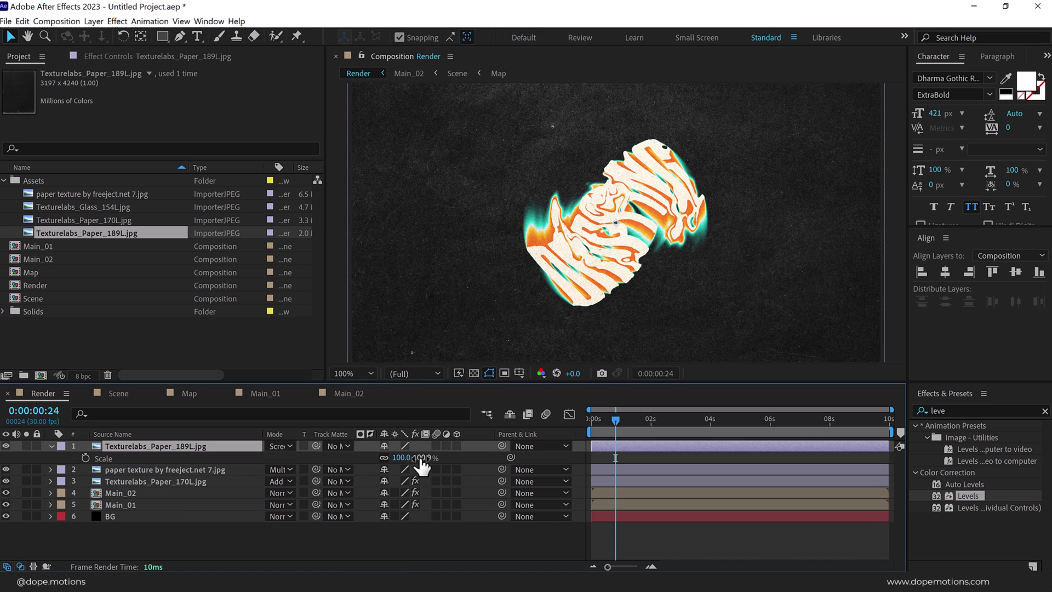
pyautogui.moveTo(419, 458)
pyautogui.mouseDown()
pyautogui.moveTo(385, 458)
pyautogui.moveTo(400, 457)
pyautogui.mouseUp()
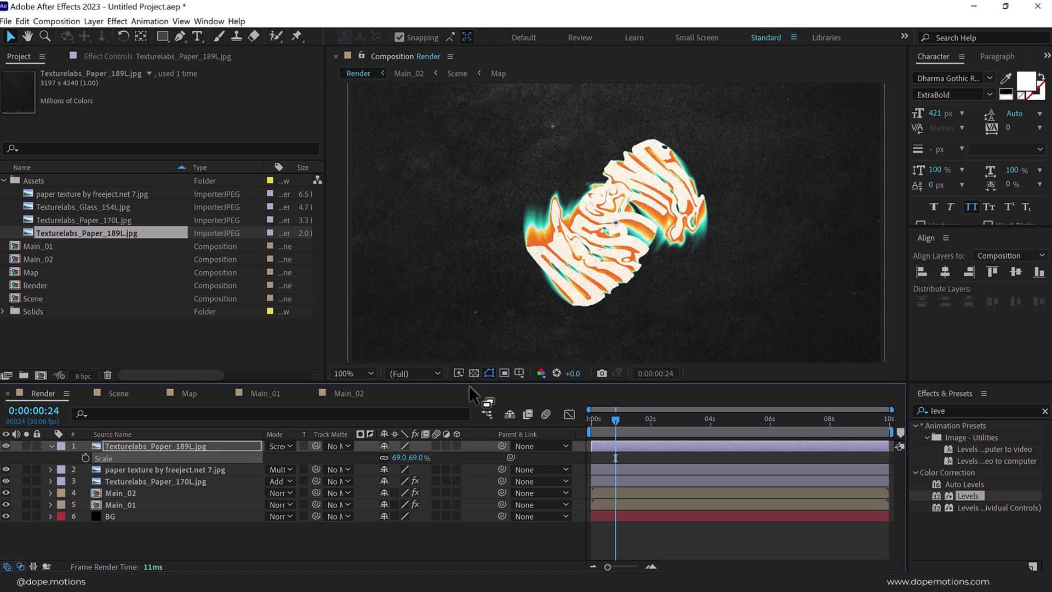
pyautogui.click(51, 445)
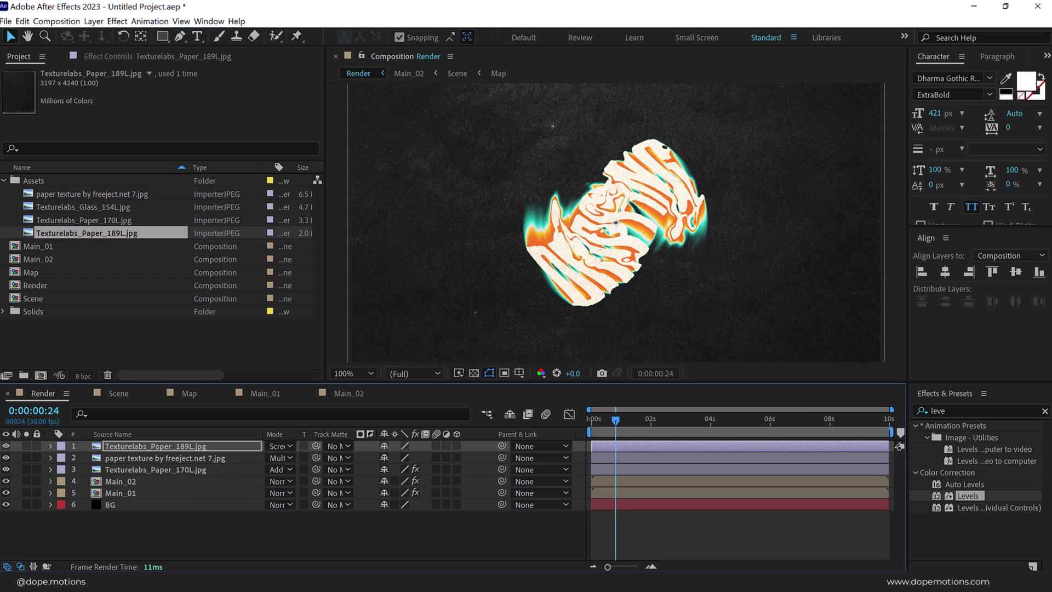
pyautogui.press('.')
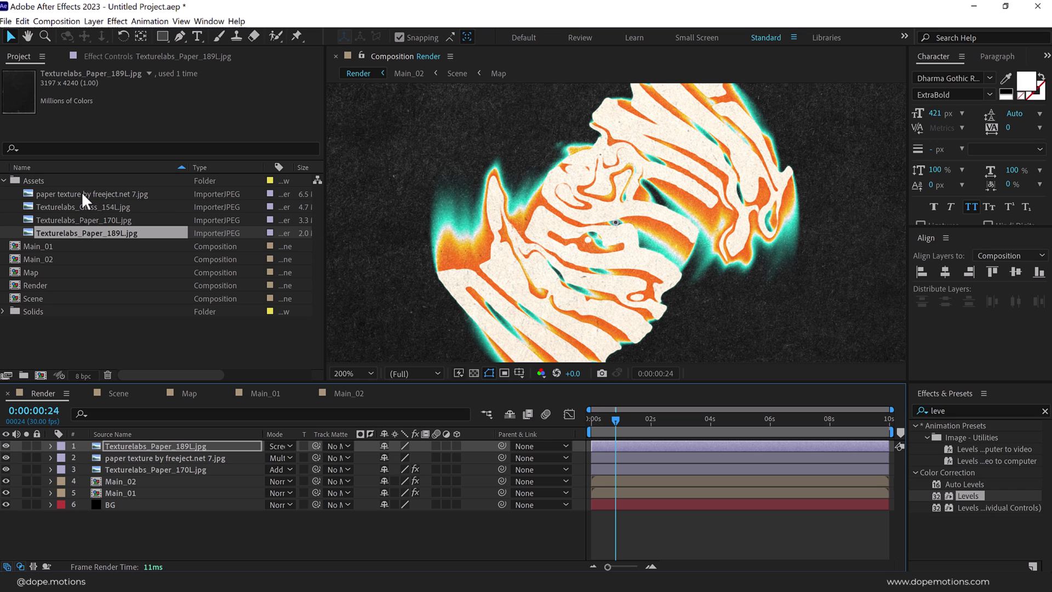
# - Add Texturelabs_Glass_154L.jpg on top at 52% scale in Overlay mode with 81% opacity
pyautogui.moveTo(122, 206); pyautogui.dragTo(147, 444)
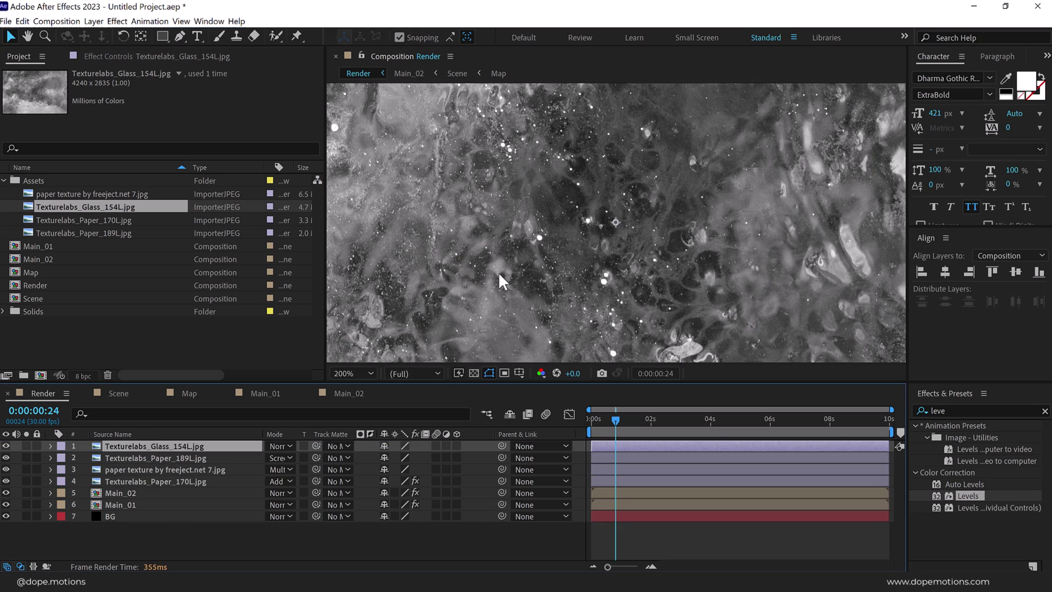
pyautogui.press('/')
pyautogui.press('s')
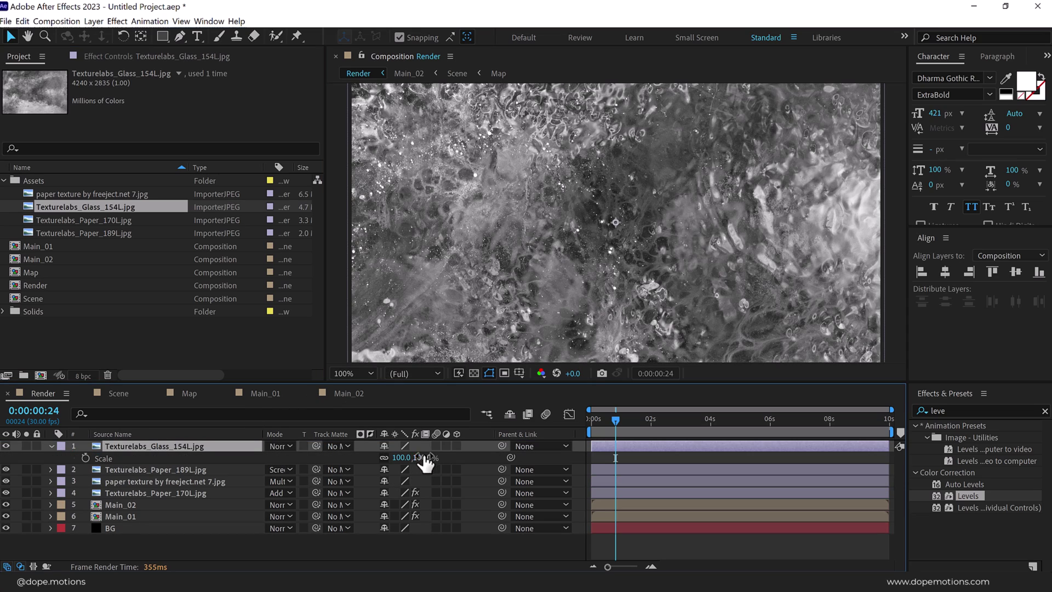
pyautogui.moveTo(425, 463); pyautogui.dragTo(381, 465)
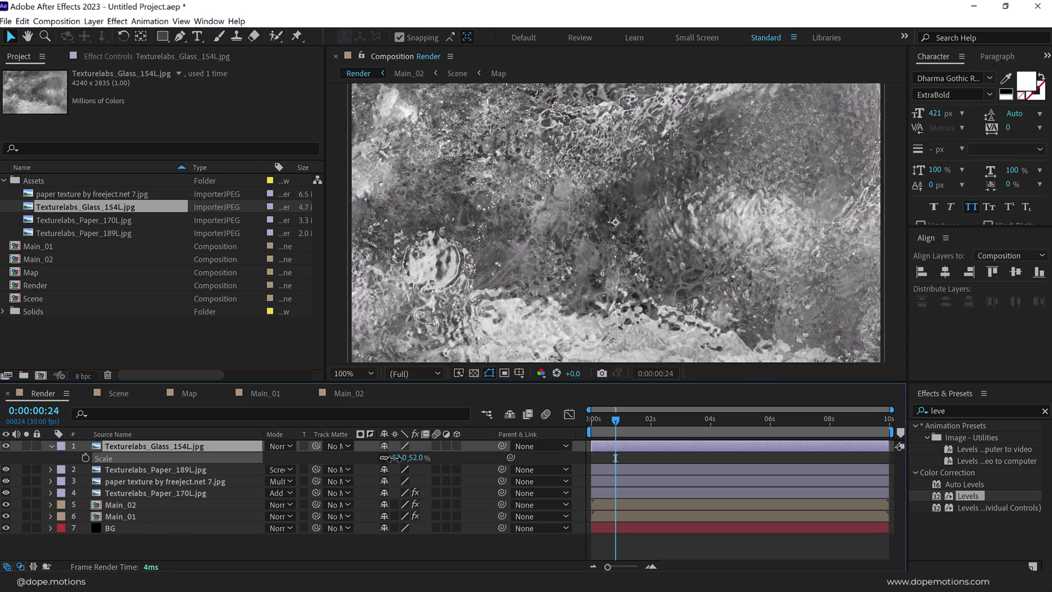
pyautogui.click(287, 445)
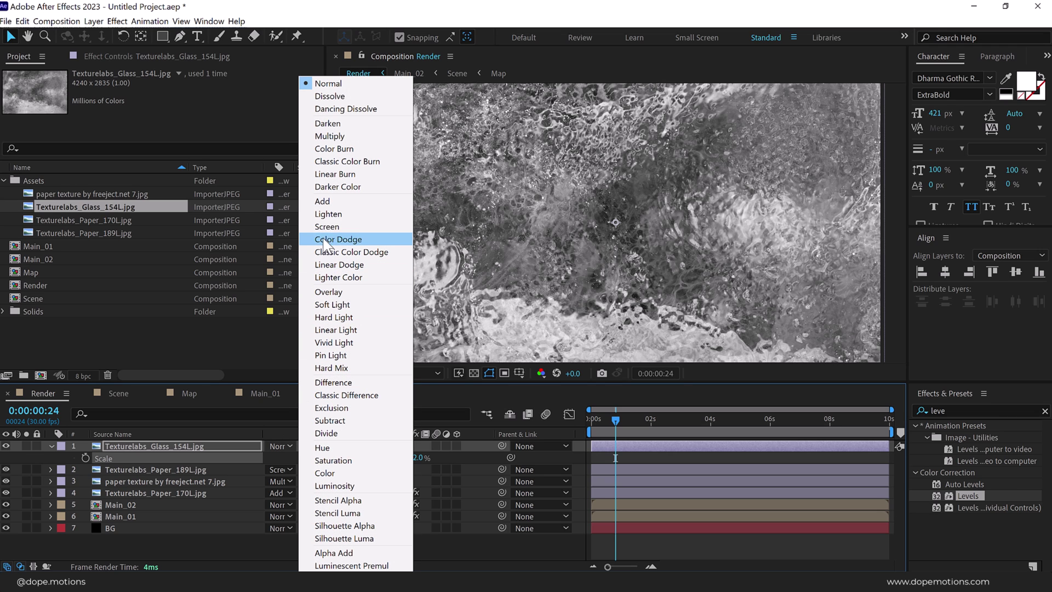
pyautogui.click(338, 291)
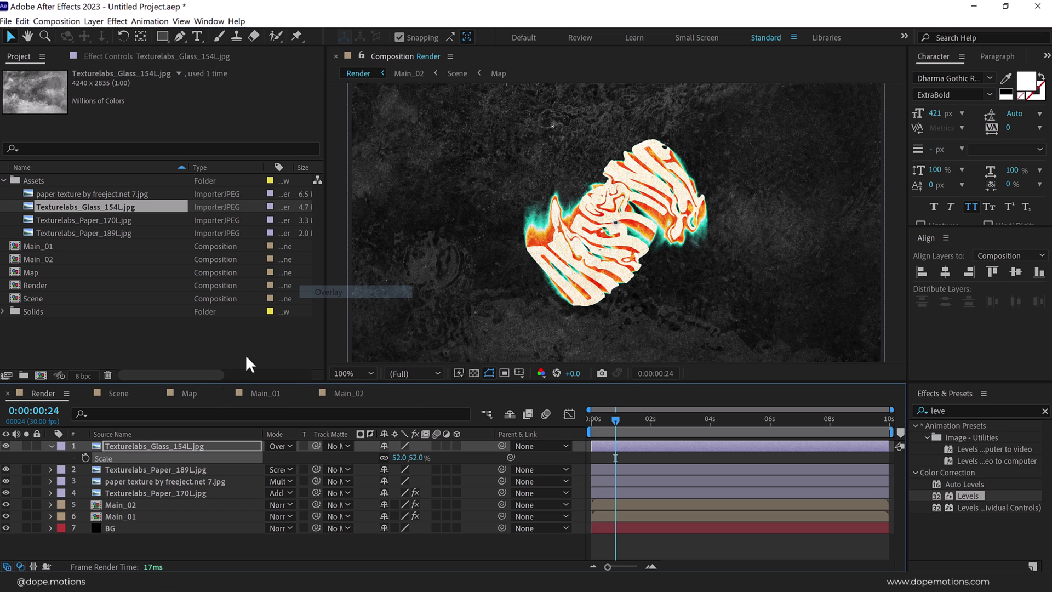
pyautogui.press('t')
pyautogui.moveTo(381, 459)
pyautogui.mouseDown()
pyautogui.moveTo(358, 460)
pyautogui.moveTo(377, 459)
pyautogui.mouseUp()
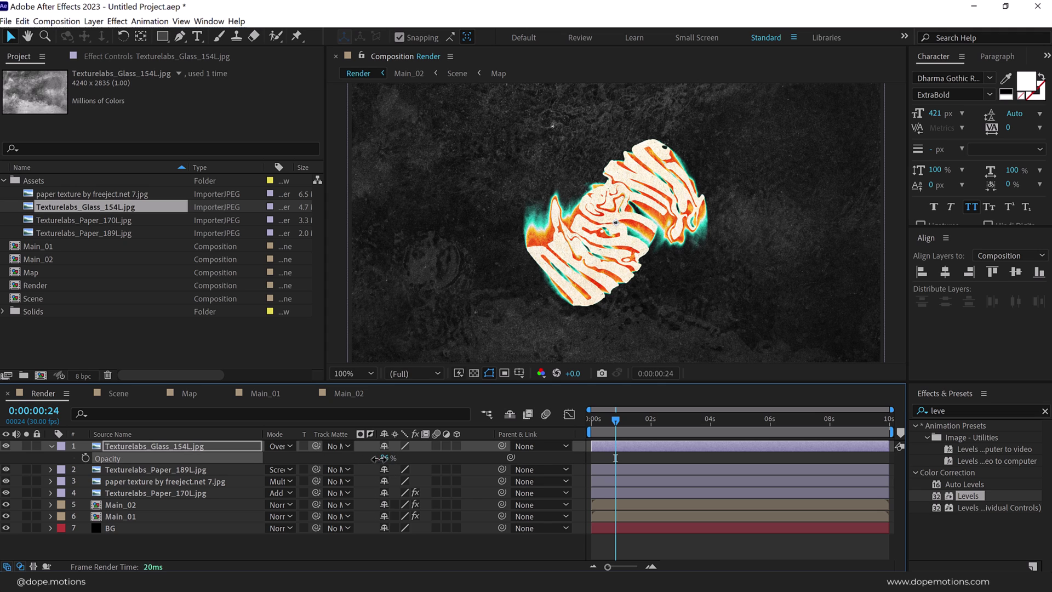
# - At 200% zoom, toggle the glass texture's visibility to compare the result
pyautogui.press('.')
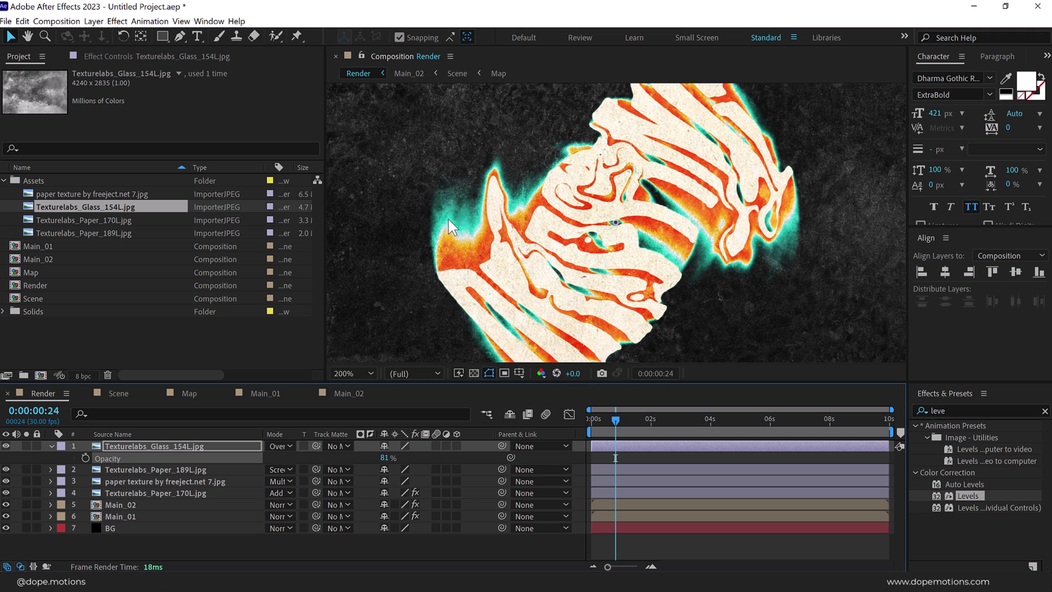
pyautogui.click(6, 446)
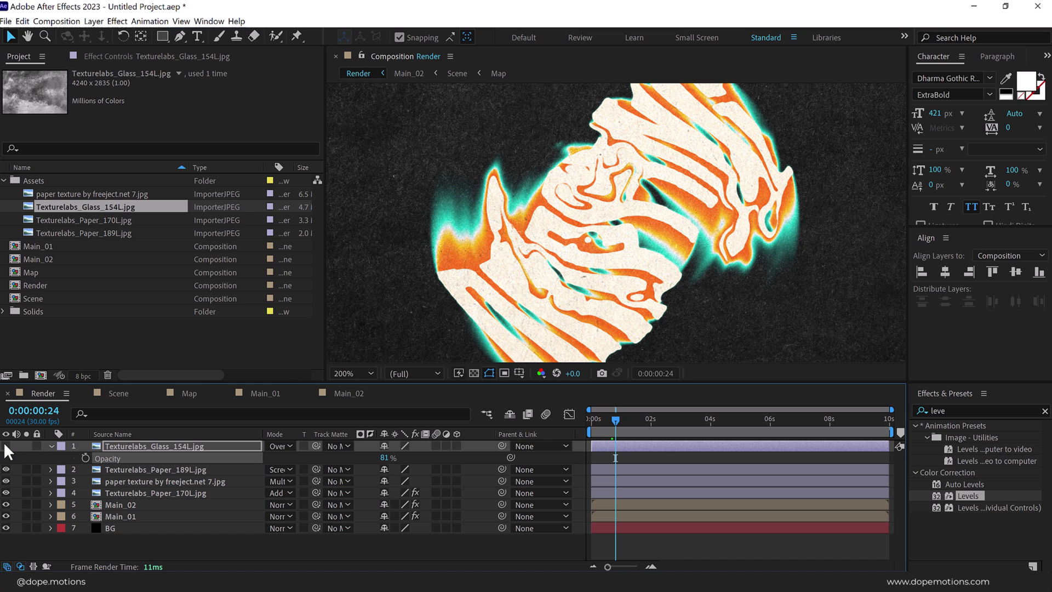
pyautogui.click(6, 446)
pyautogui.click(6, 446)
pyautogui.click(6, 446)
pyautogui.click(6, 446)
pyautogui.click(6, 446)
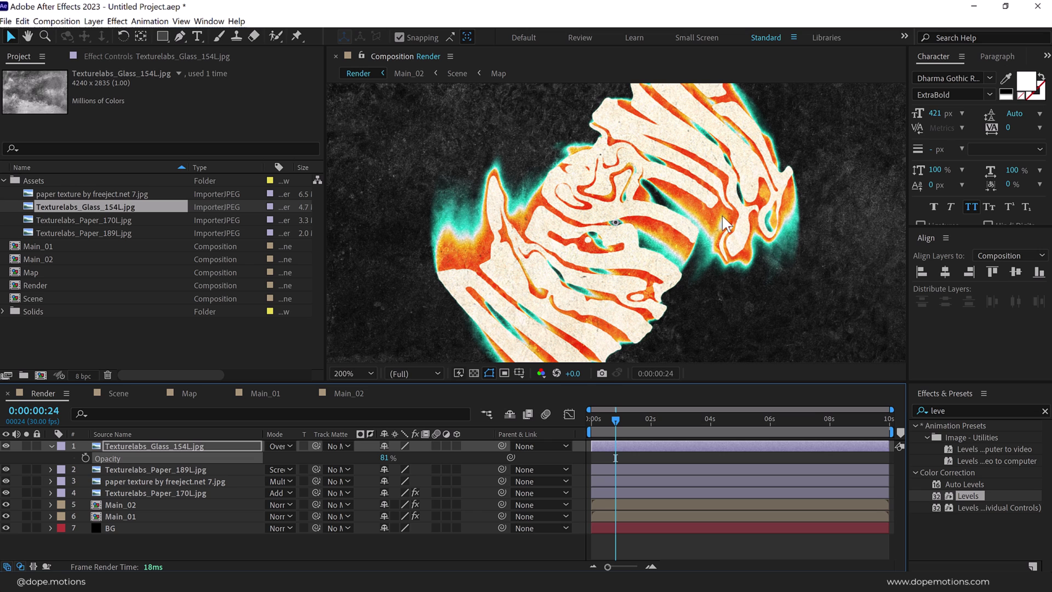
pyautogui.press(',')
# - From the first frame, lower the Texturelabs_Paper_189L.jpg layer's opacity to 35%
pyautogui.press('Home')
pyautogui.press('t')
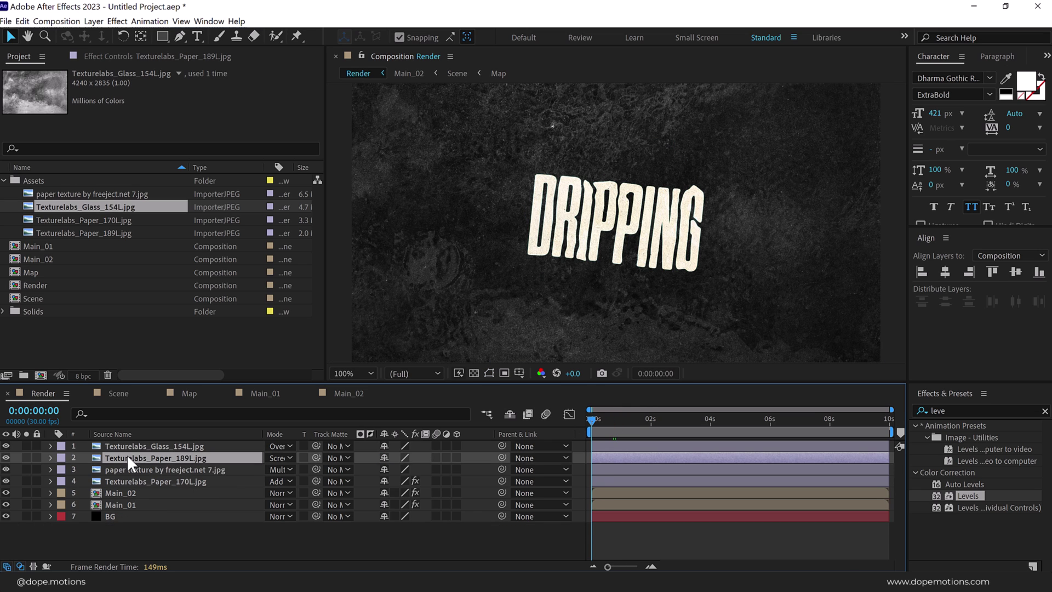
pyautogui.click(127, 457)
pyautogui.press('t')
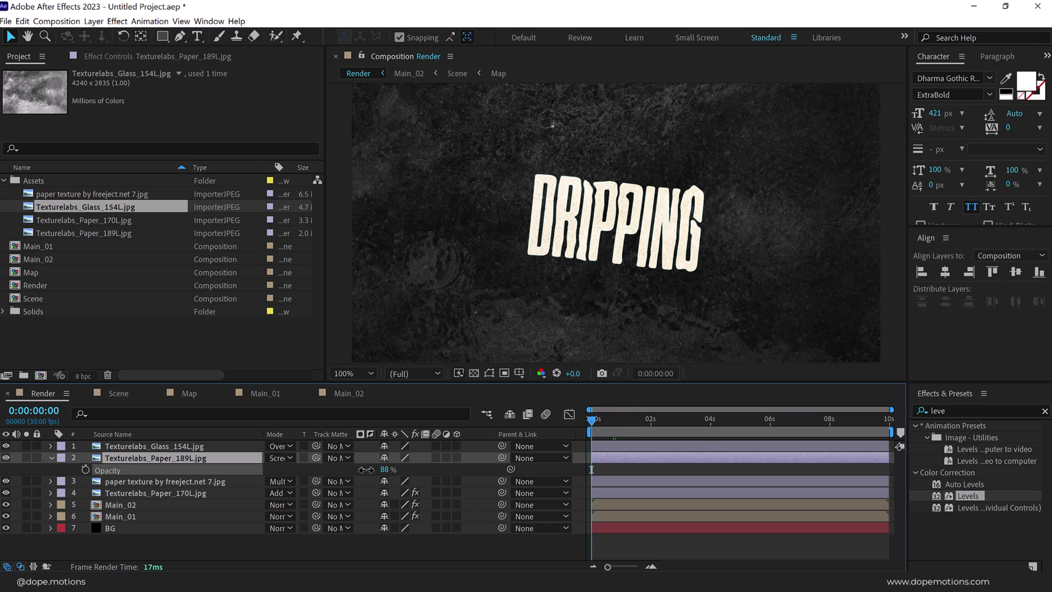
pyautogui.moveTo(366, 469); pyautogui.dragTo(351, 471)
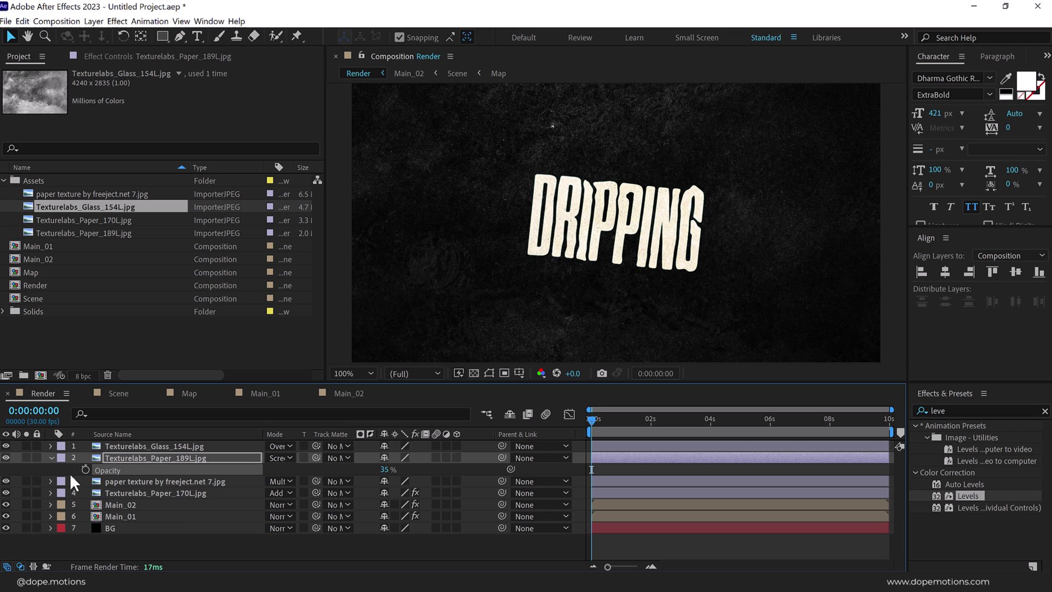
pyautogui.click(51, 457)
# - Deselect all layers and play a preview of the Render comp animation
pyautogui.click(102, 530)
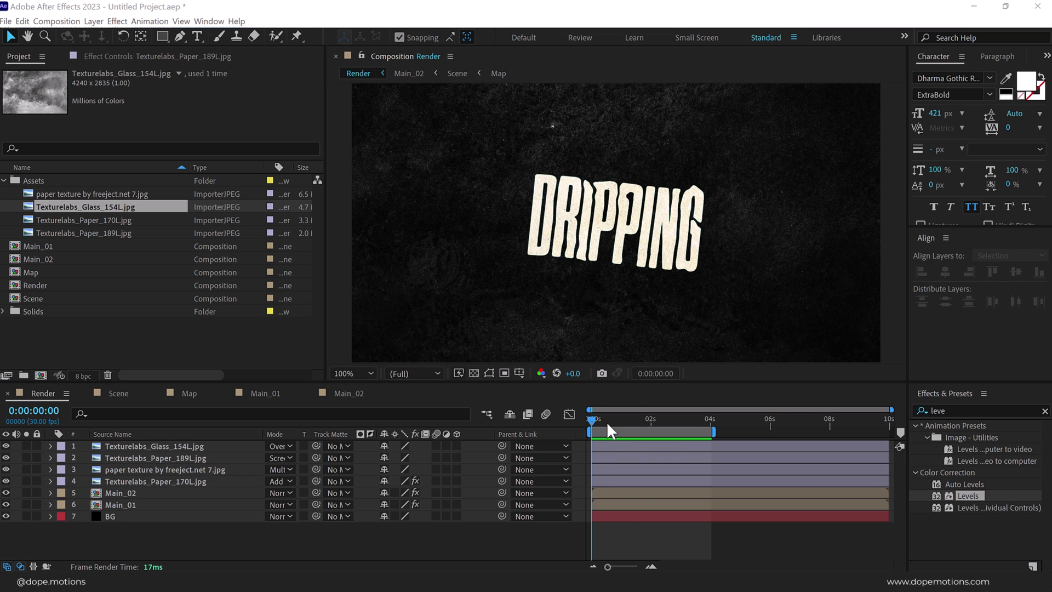
pyautogui.click(557, 423)
pyautogui.press('space')
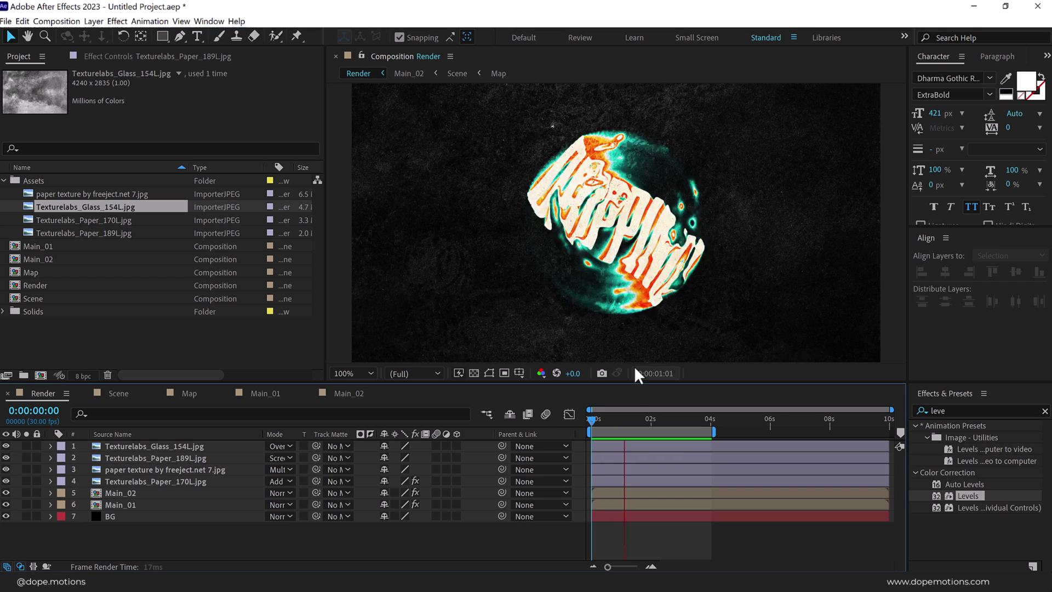